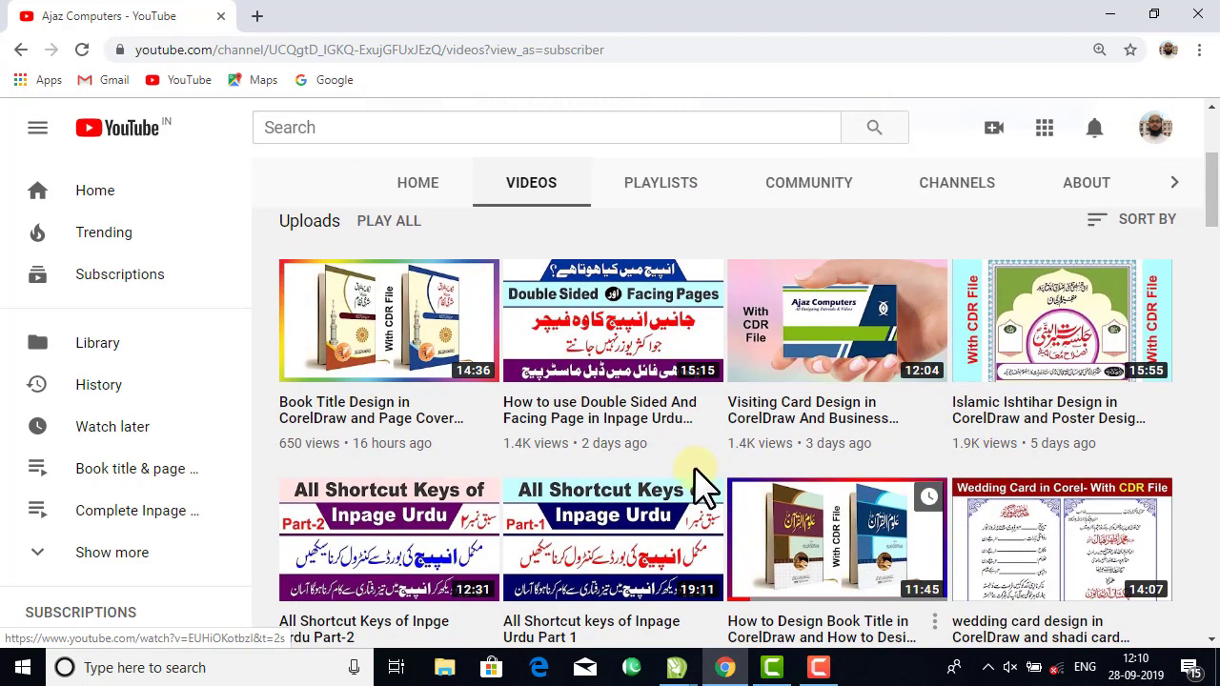
Switch from the YouTube channel page to the blank Untitled-1 document in CorelDRAW.
scroll(701, 472, down, 1)
scroll(700, 472, down, 2)
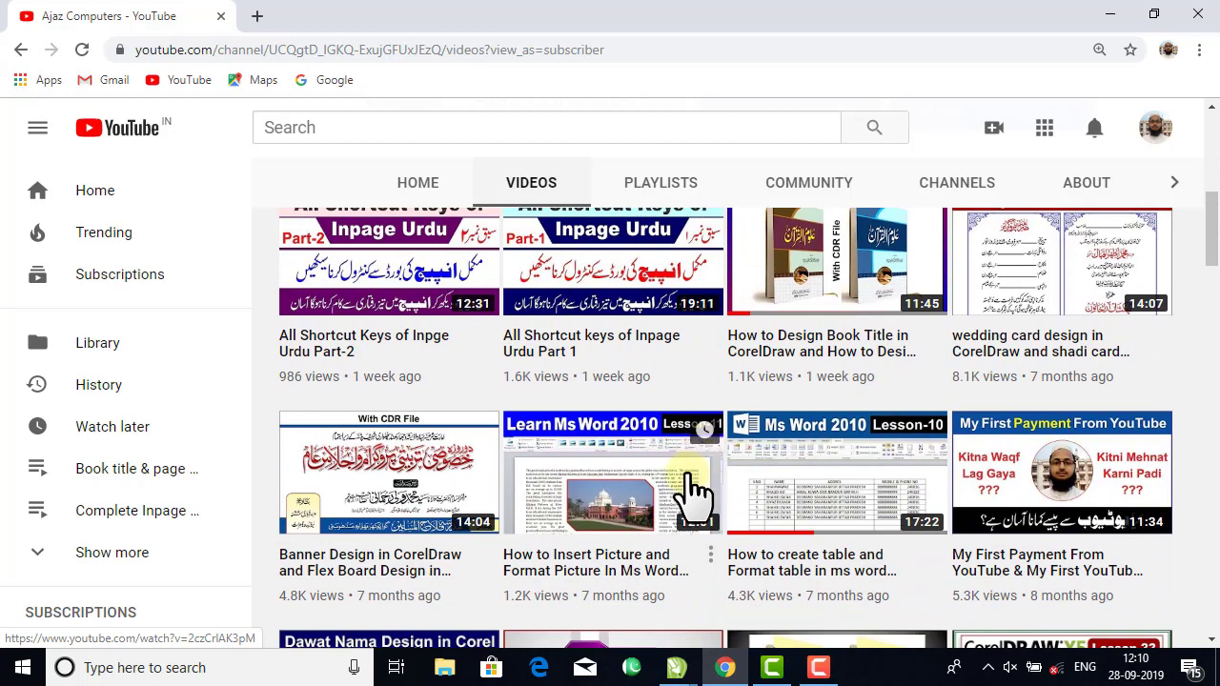
mouse_move(677, 667)
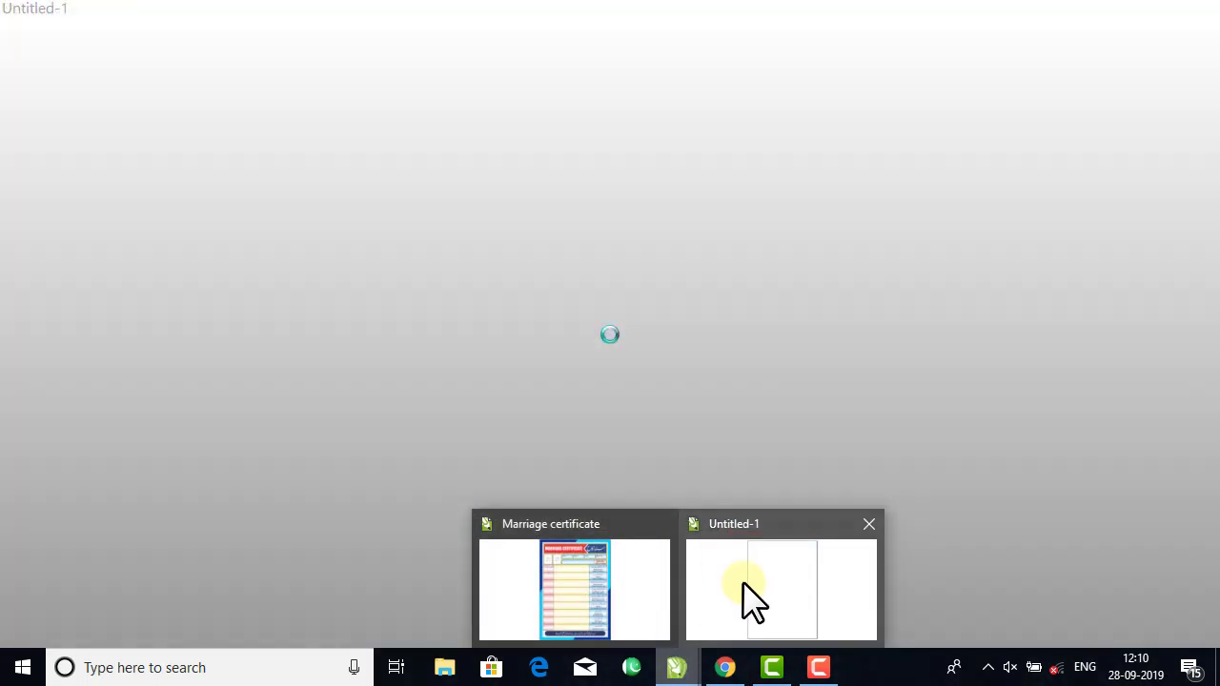
click(745, 591)
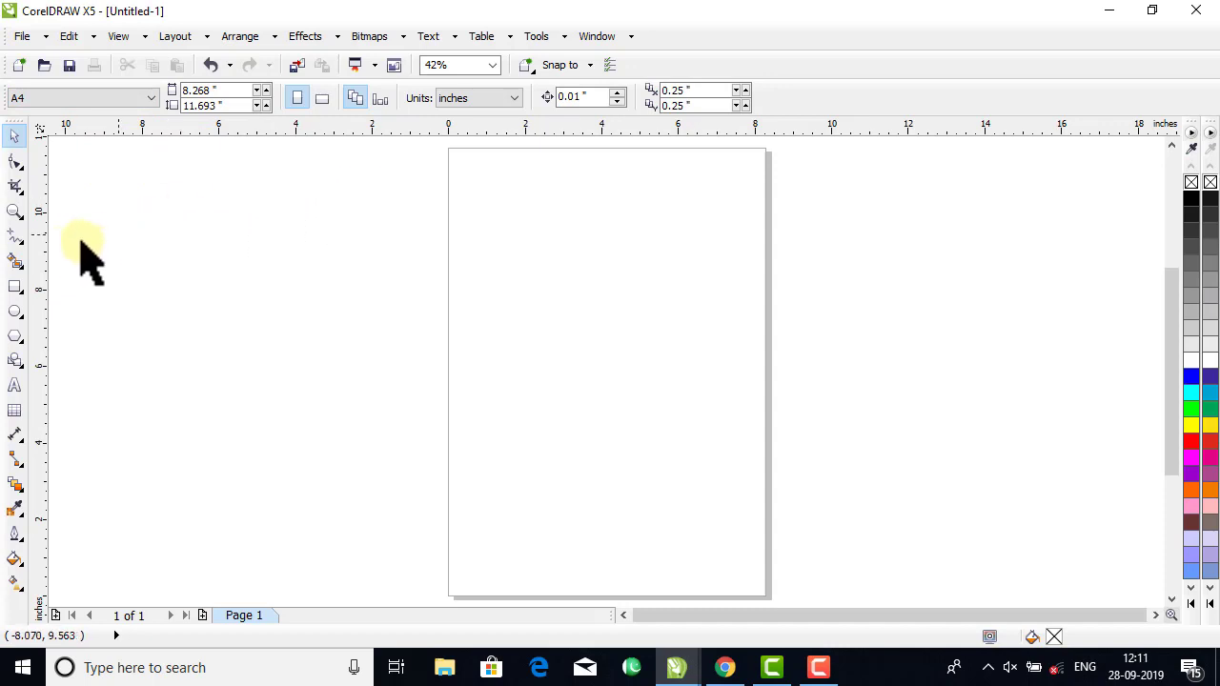
Add a page-sized rectangle framing the A4 page and select it.
double_click(17, 286)
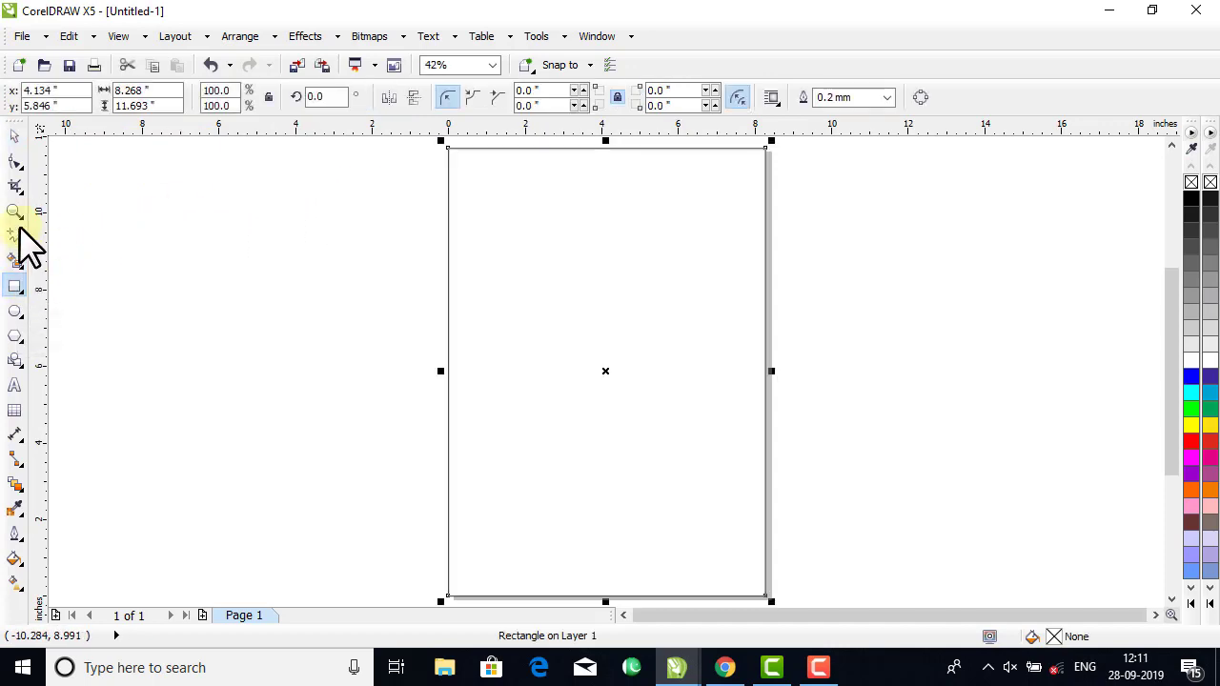
click(16, 136)
click(294, 248)
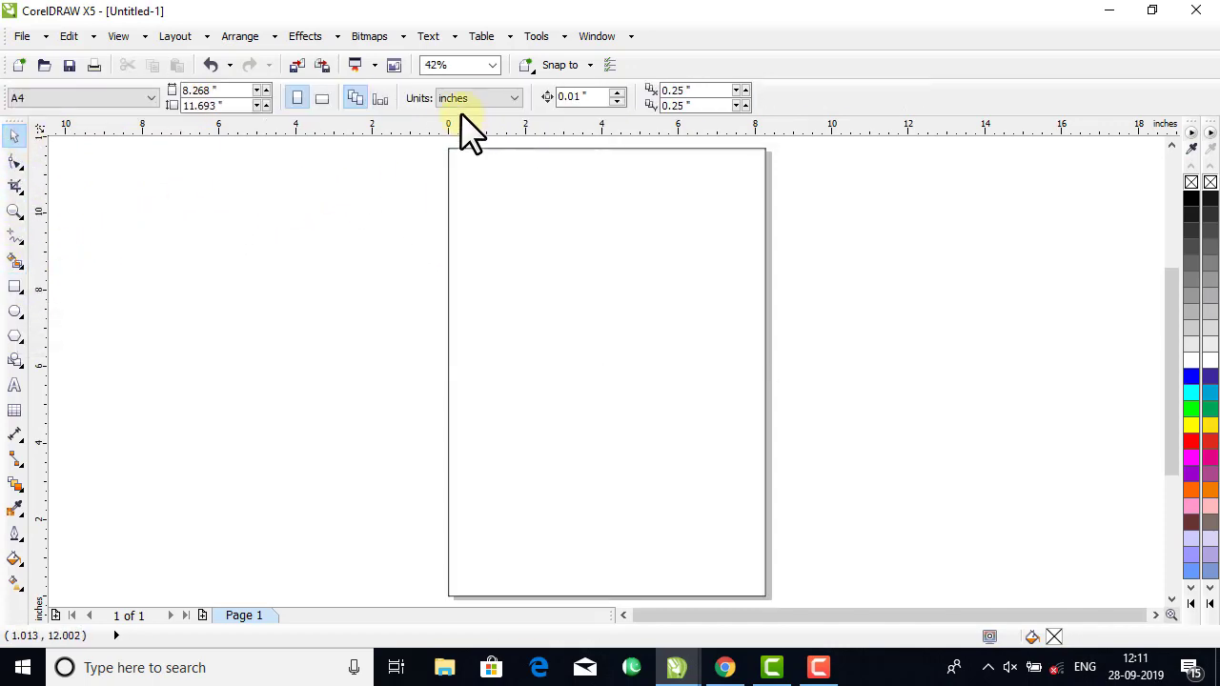
click(563, 225)
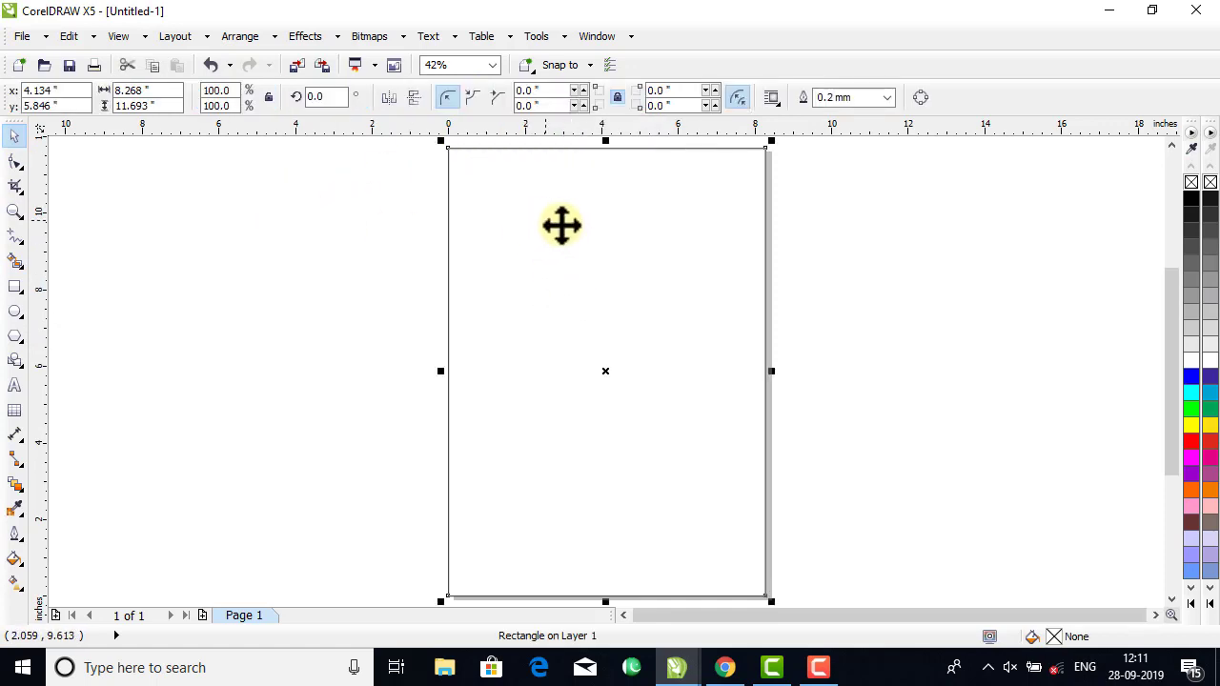
Apply an inward contour to the page-sized rectangle with 1 step and a 0.4-inch offset.
click(13, 483)
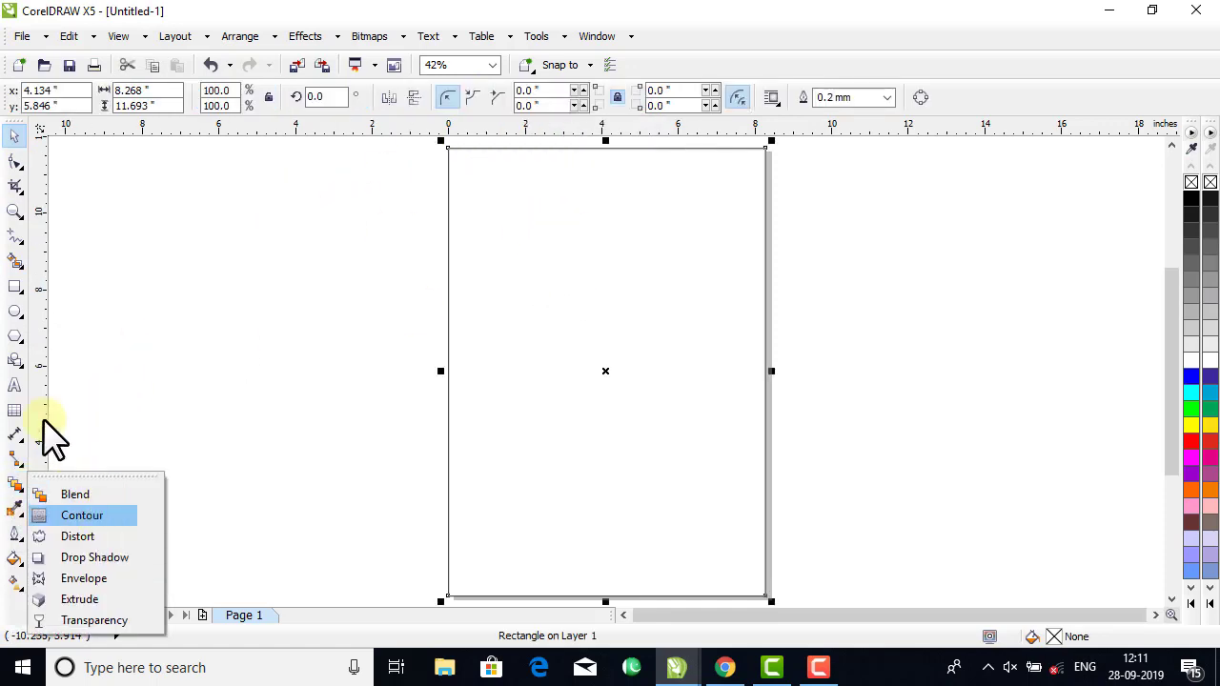
click(15, 288)
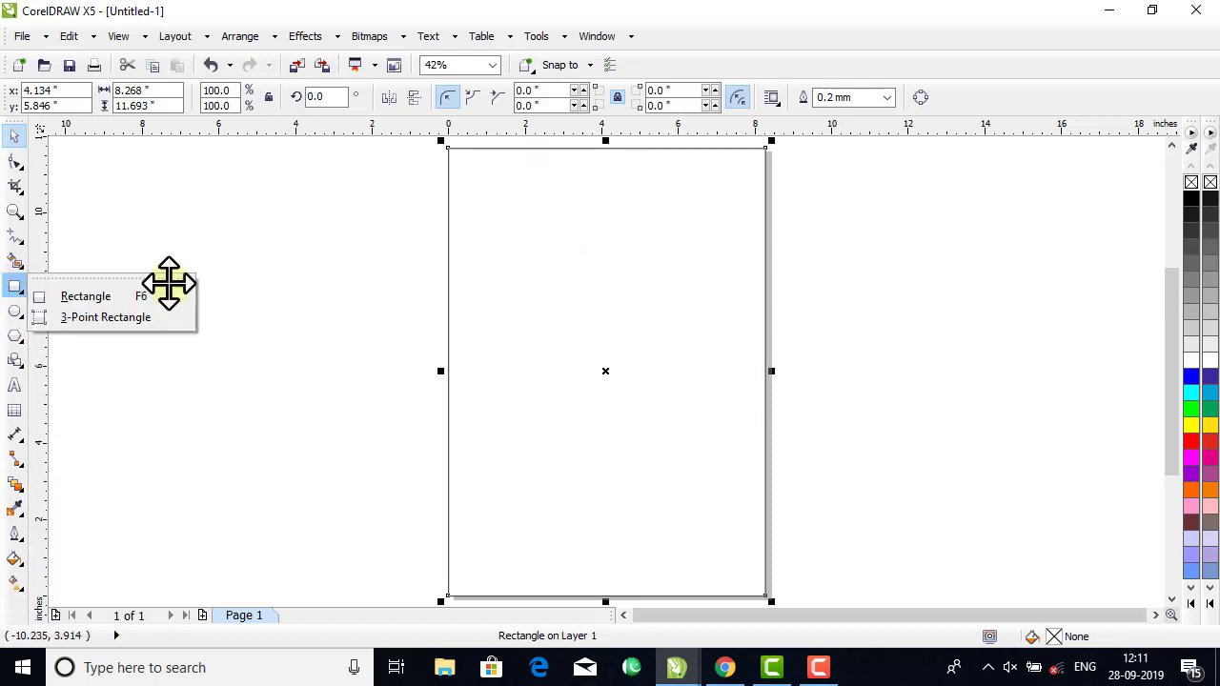
click(15, 485)
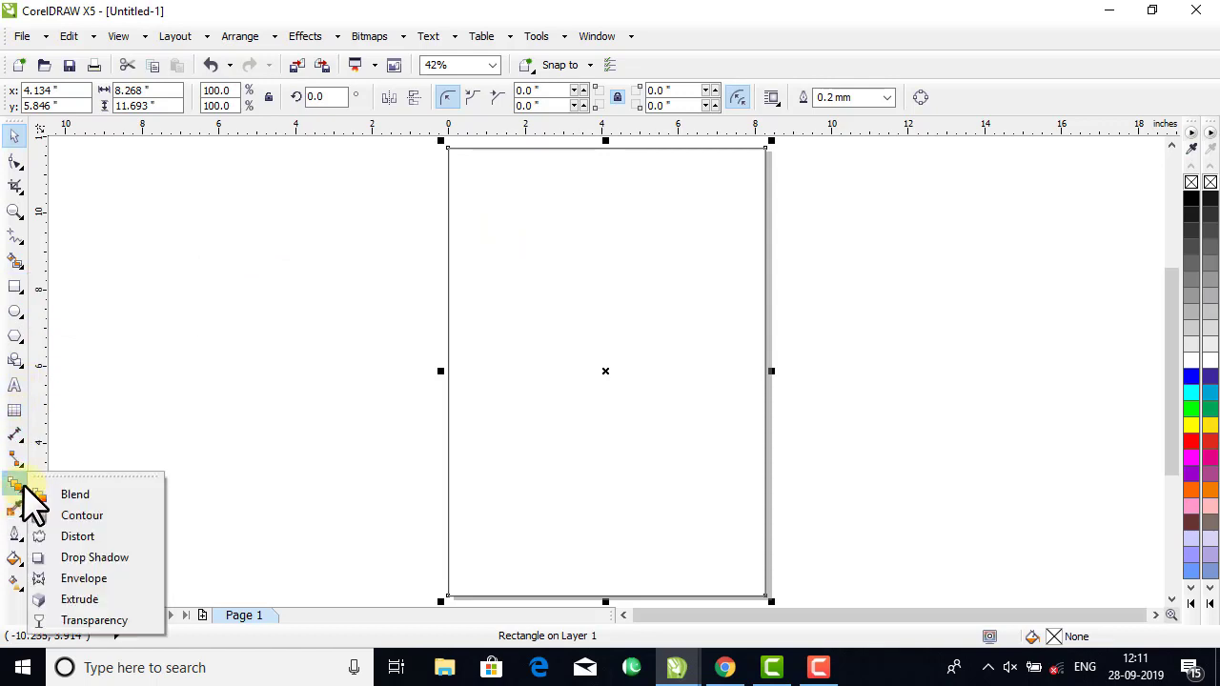
click(90, 516)
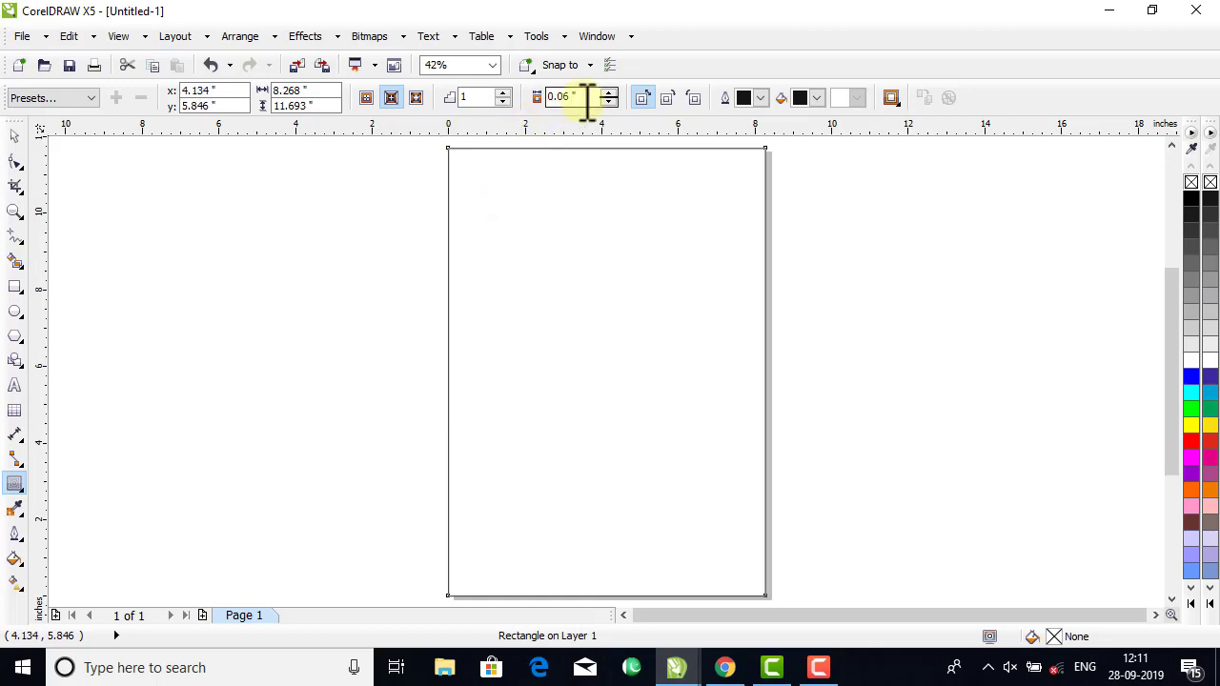
click(391, 97)
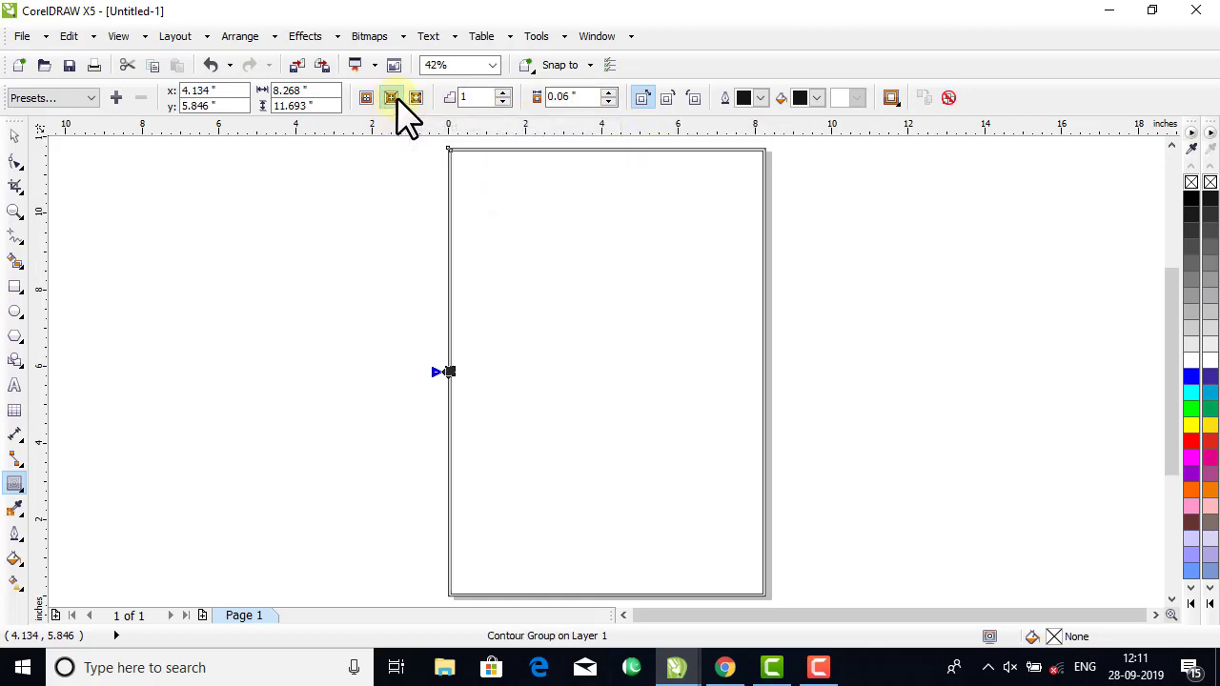
double_click(474, 97)
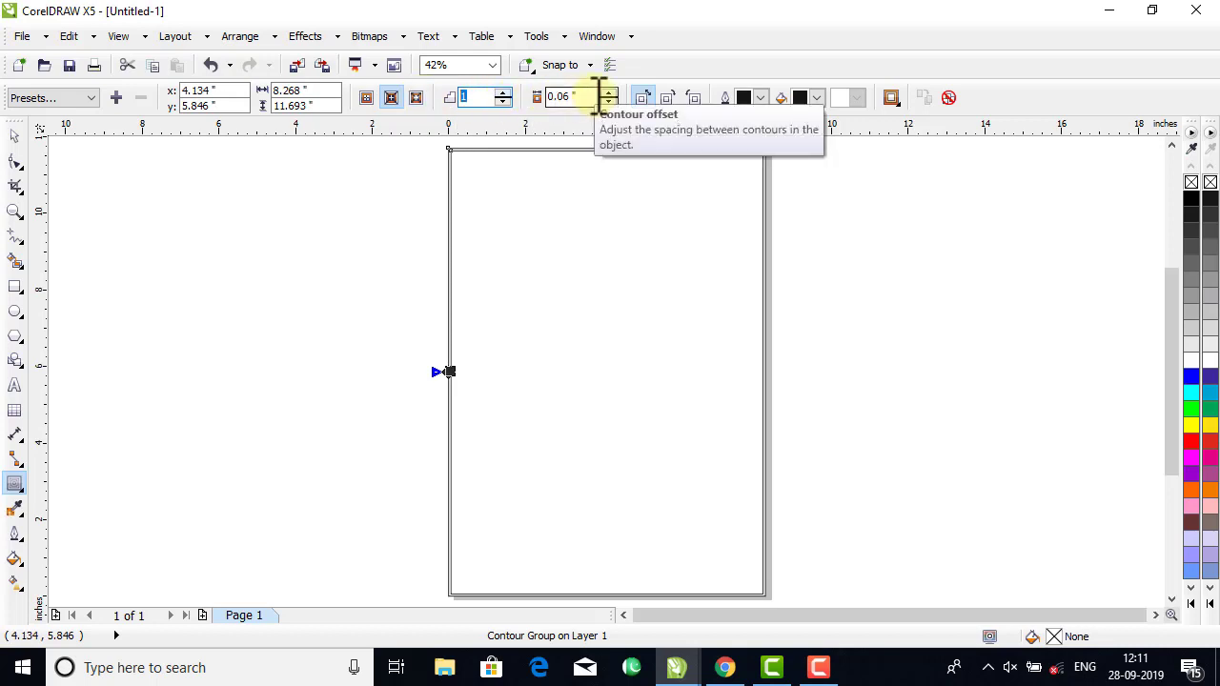
click(598, 96)
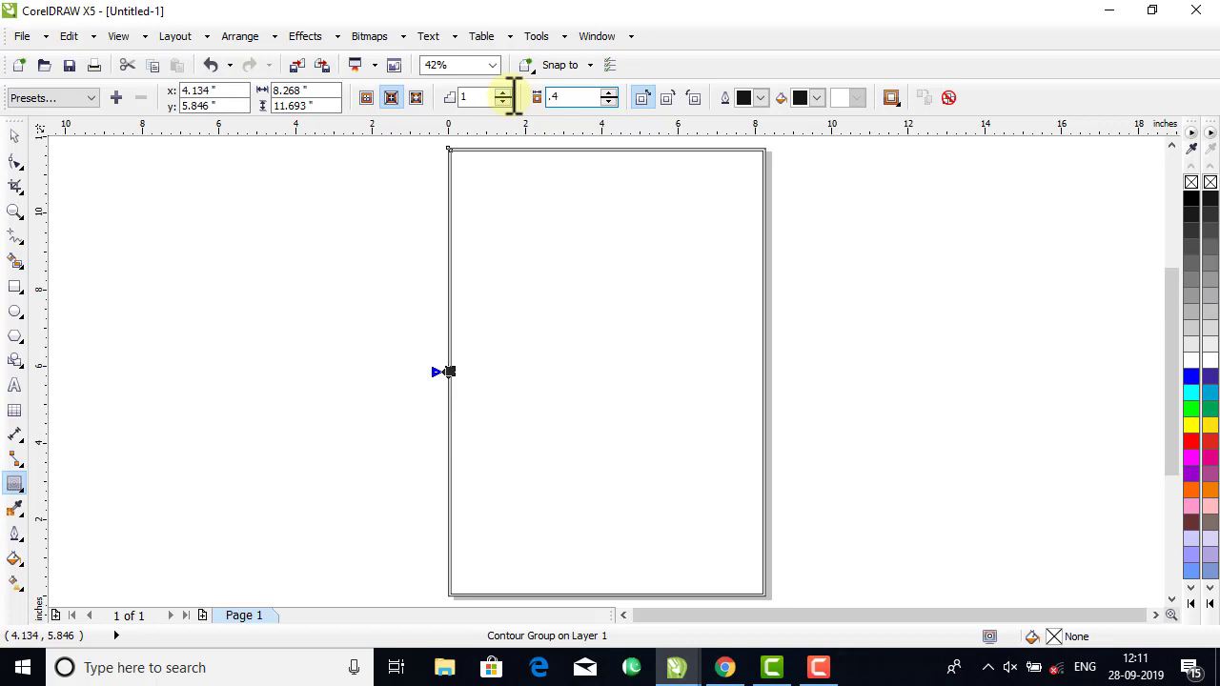
key(Return)
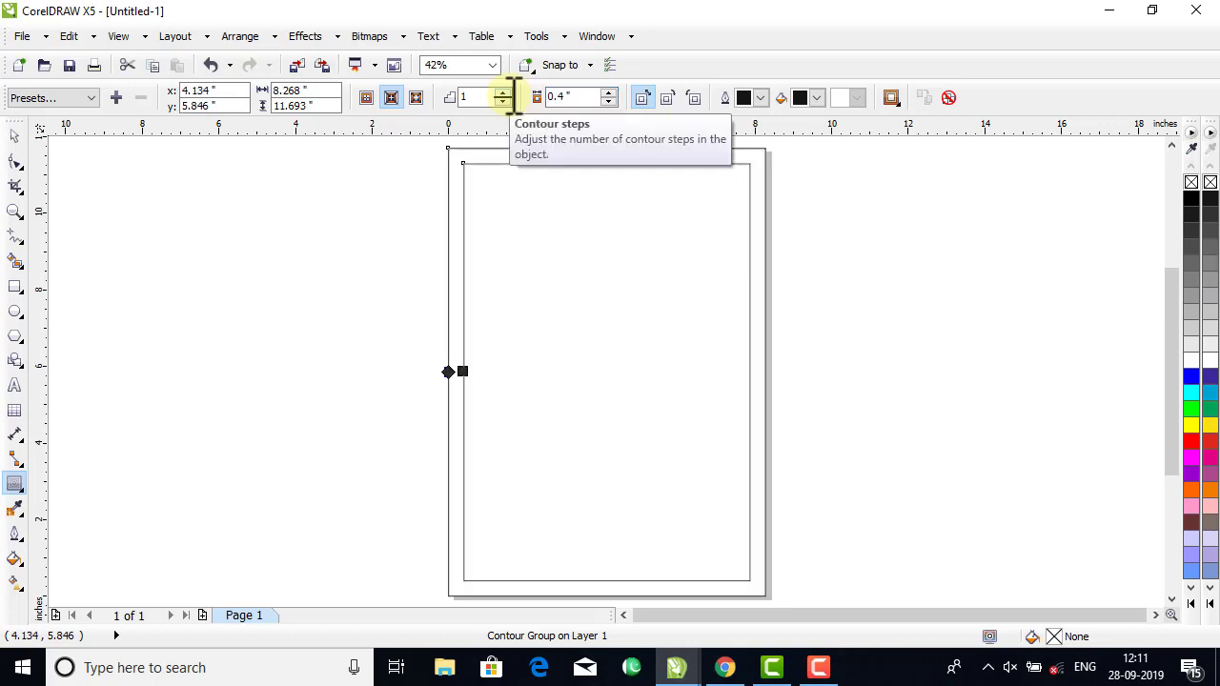
Break the contour group apart into separate rectangles, testing it by moving the outer one and undoing that move.
click(16, 135)
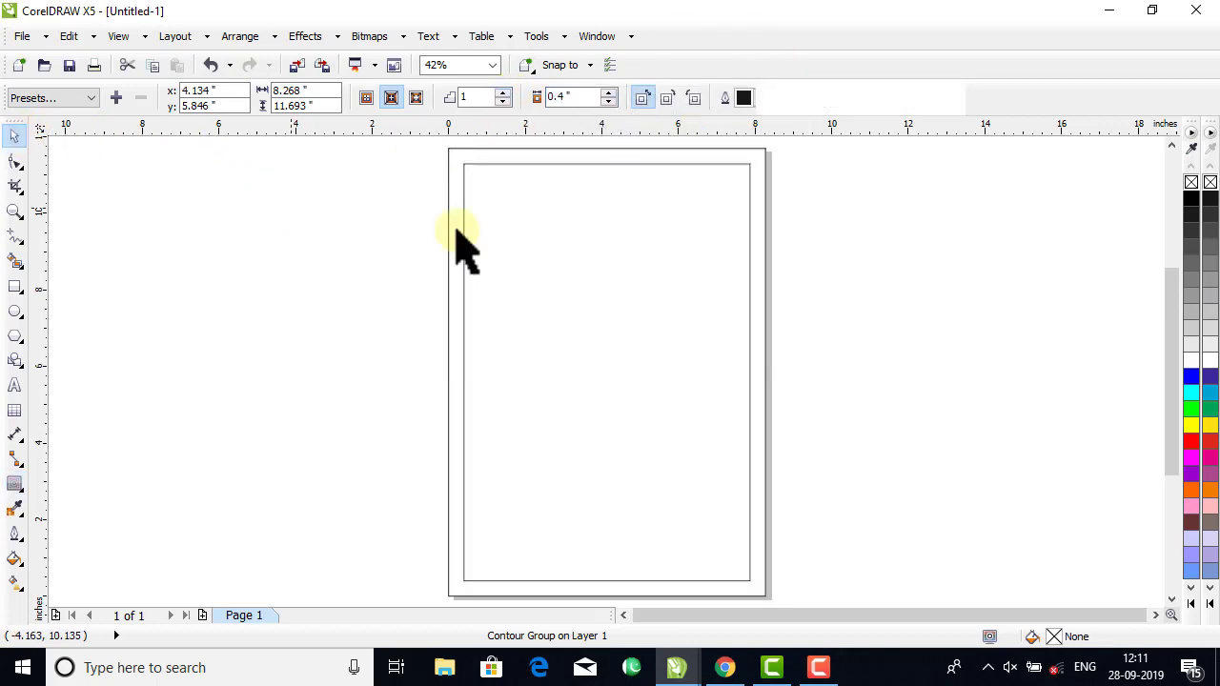
right_click(577, 243)
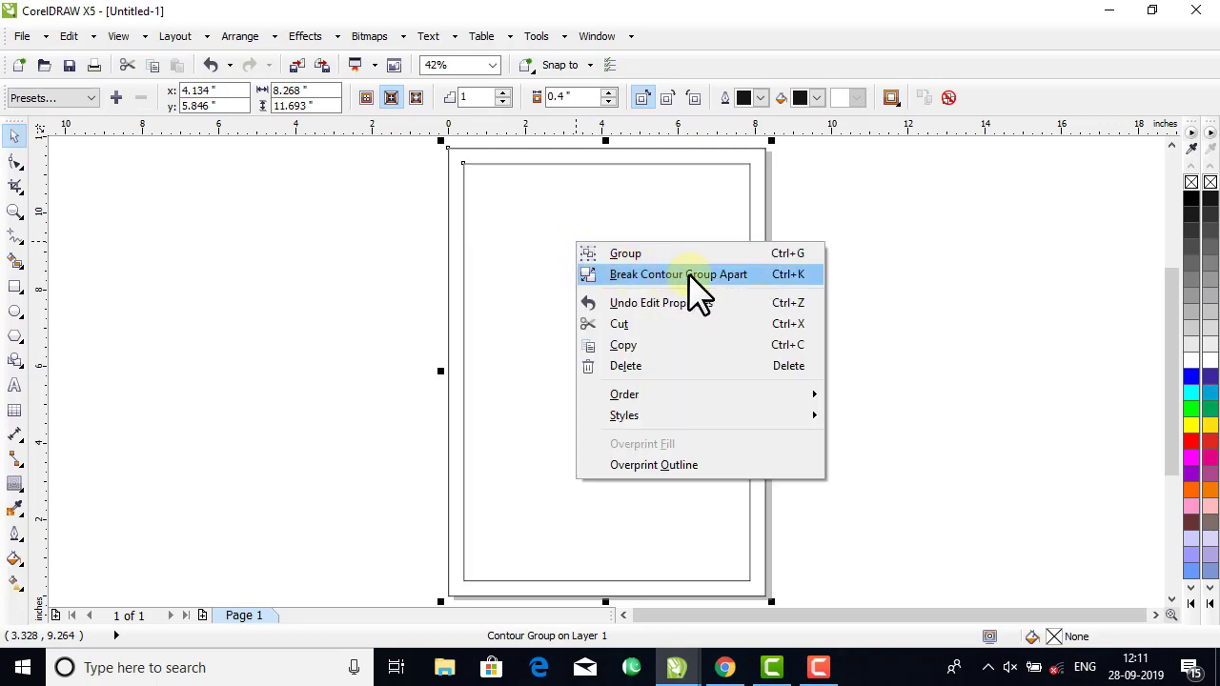
click(243, 38)
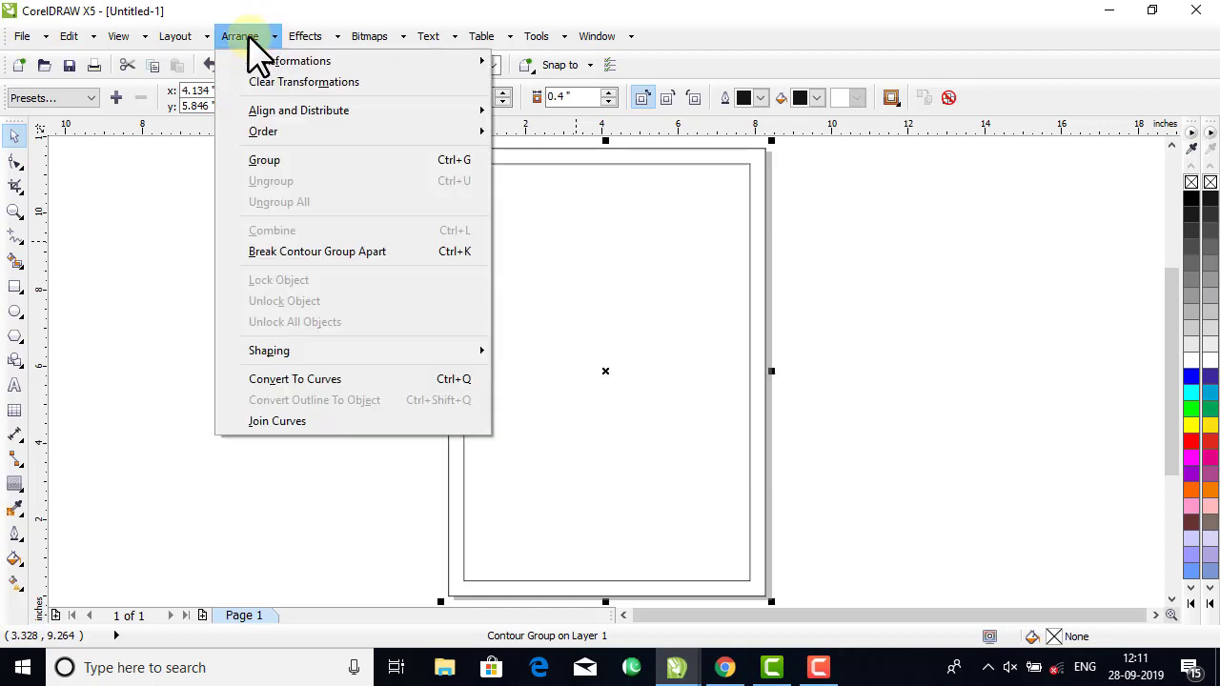
click(317, 252)
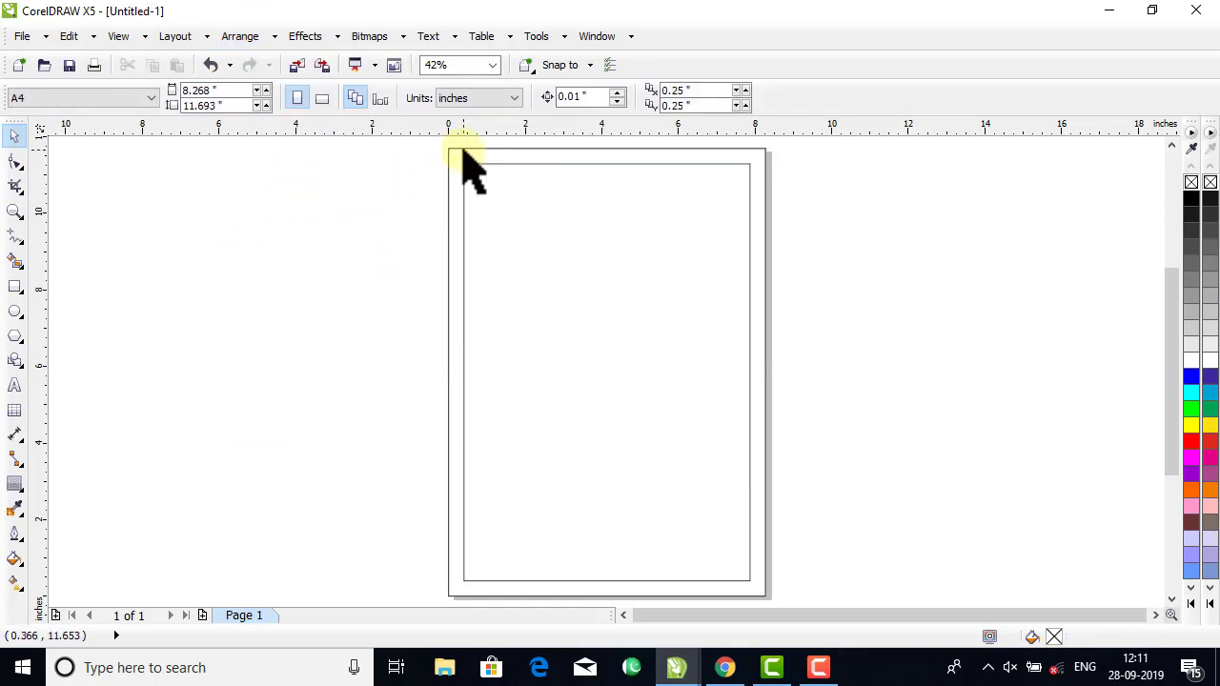
click(428, 150)
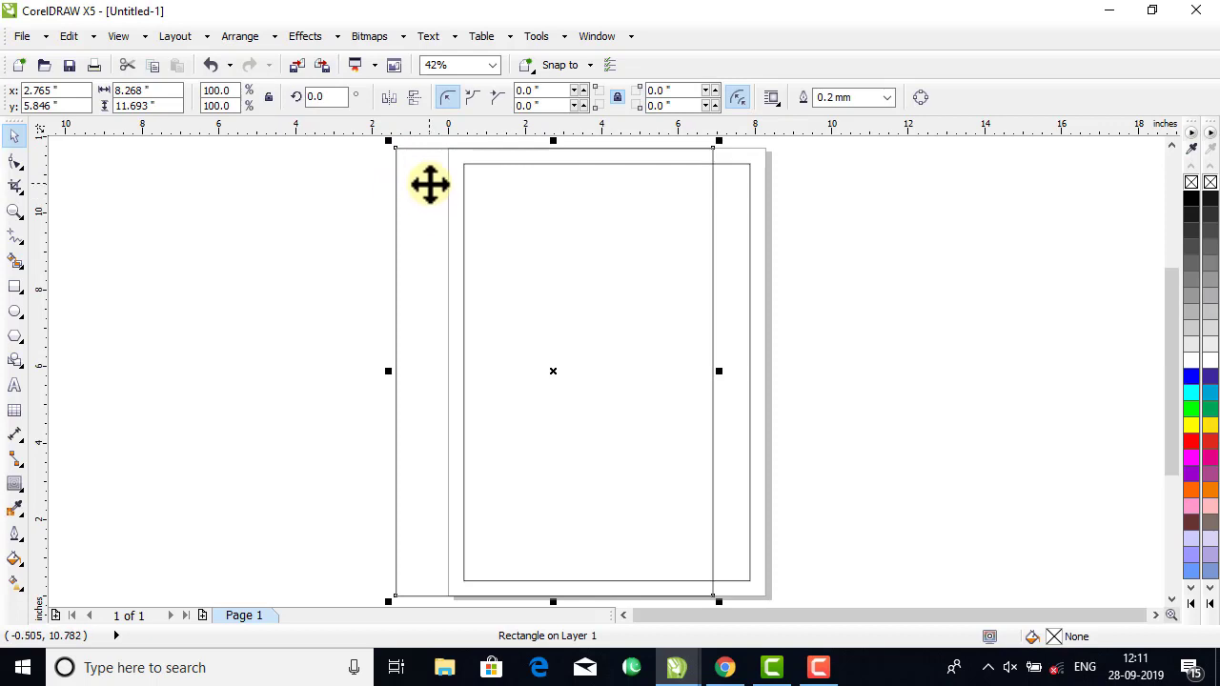
key(ctrl+z)
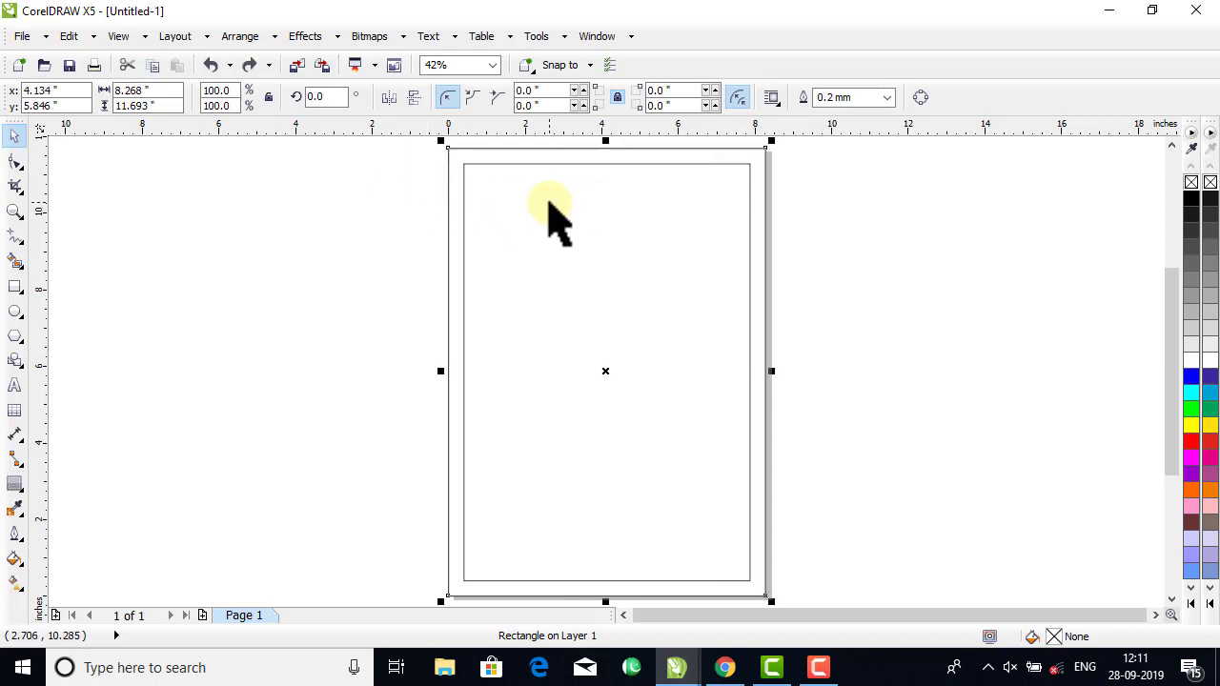
Apply an inward contour to the inner rectangle with 1 step and a 0.4-inch offset.
click(467, 211)
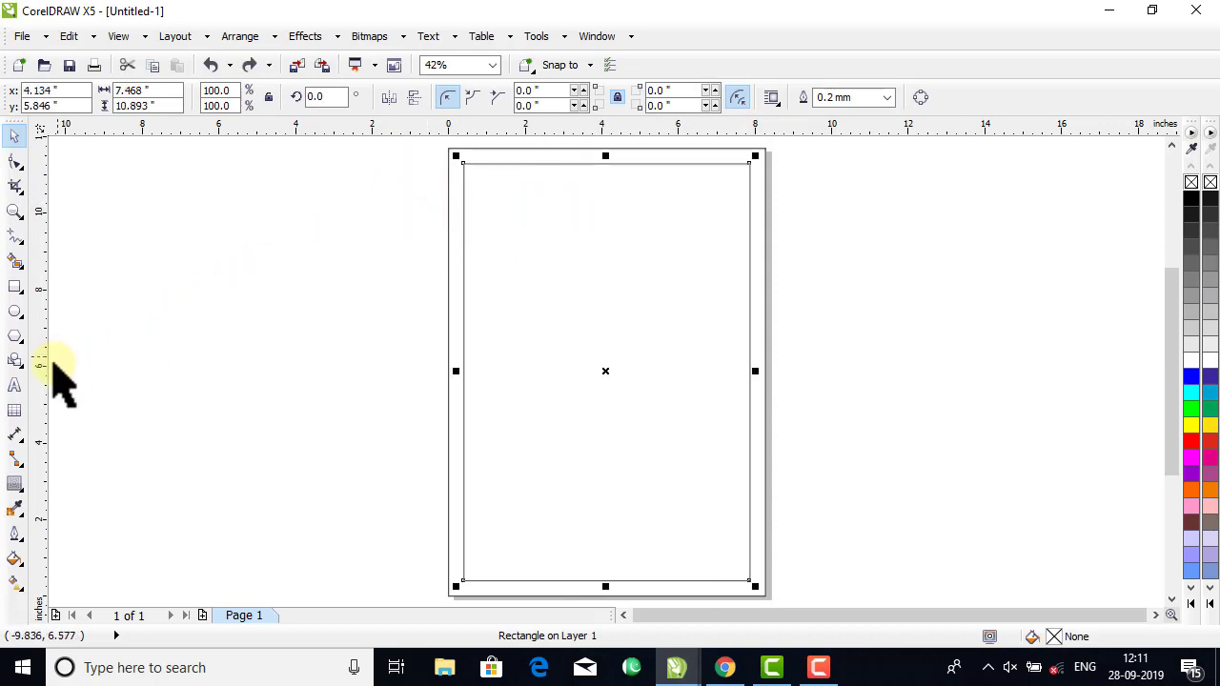
click(14, 484)
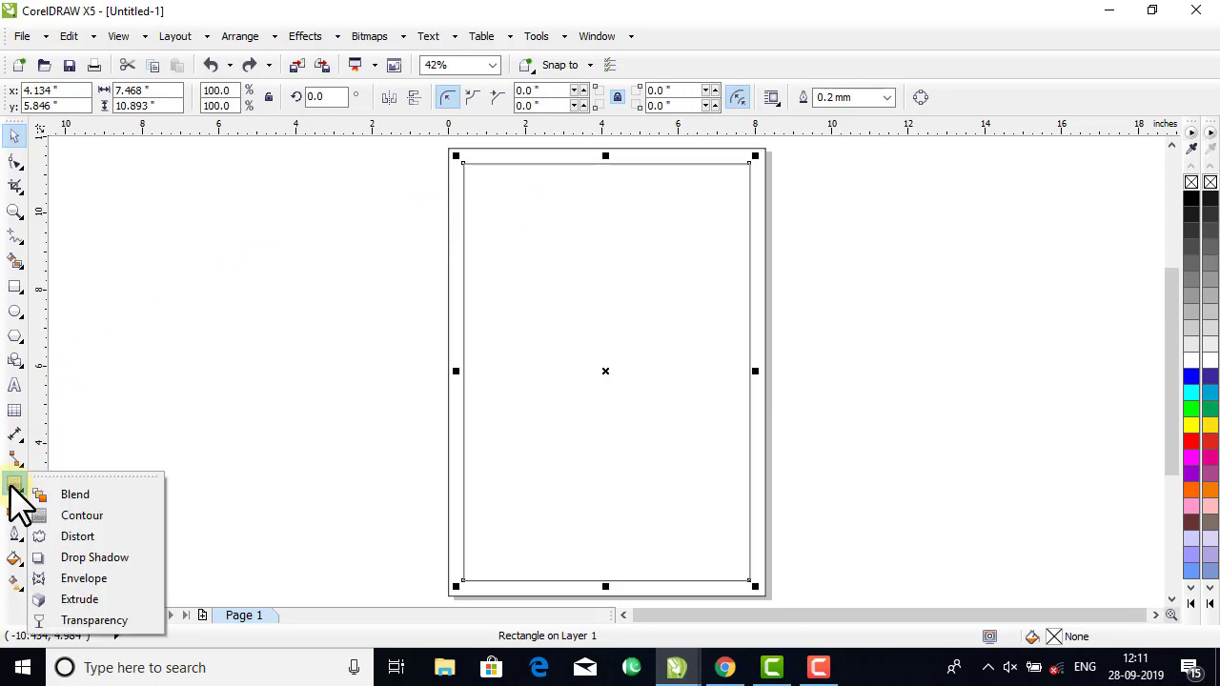
click(80, 515)
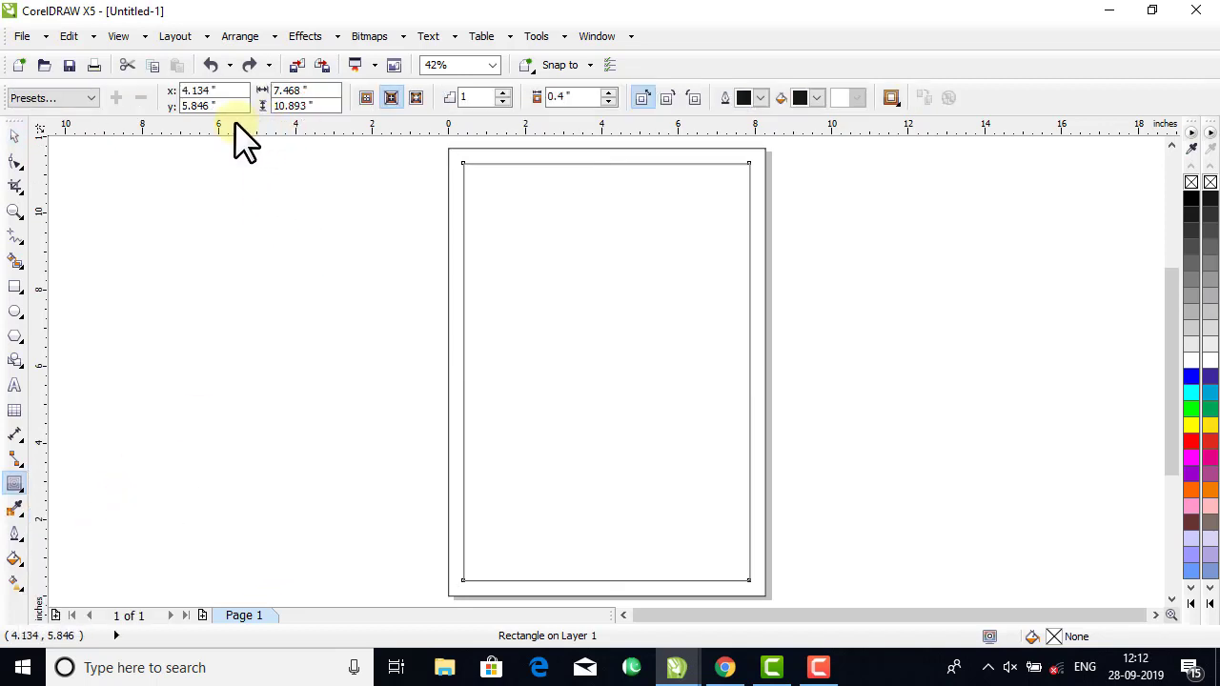
click(393, 99)
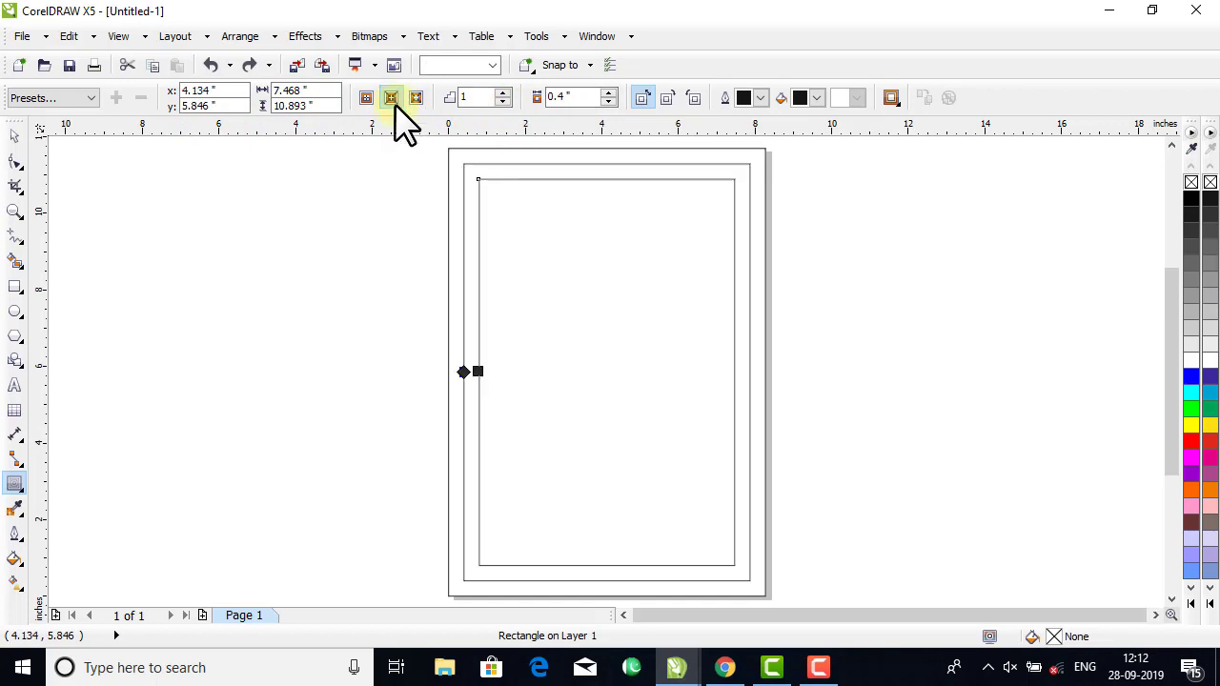
Break the new inner contour group apart so its two rectangles are separate objects, and deselect them.
click(14, 135)
click(608, 296)
right_click(595, 270)
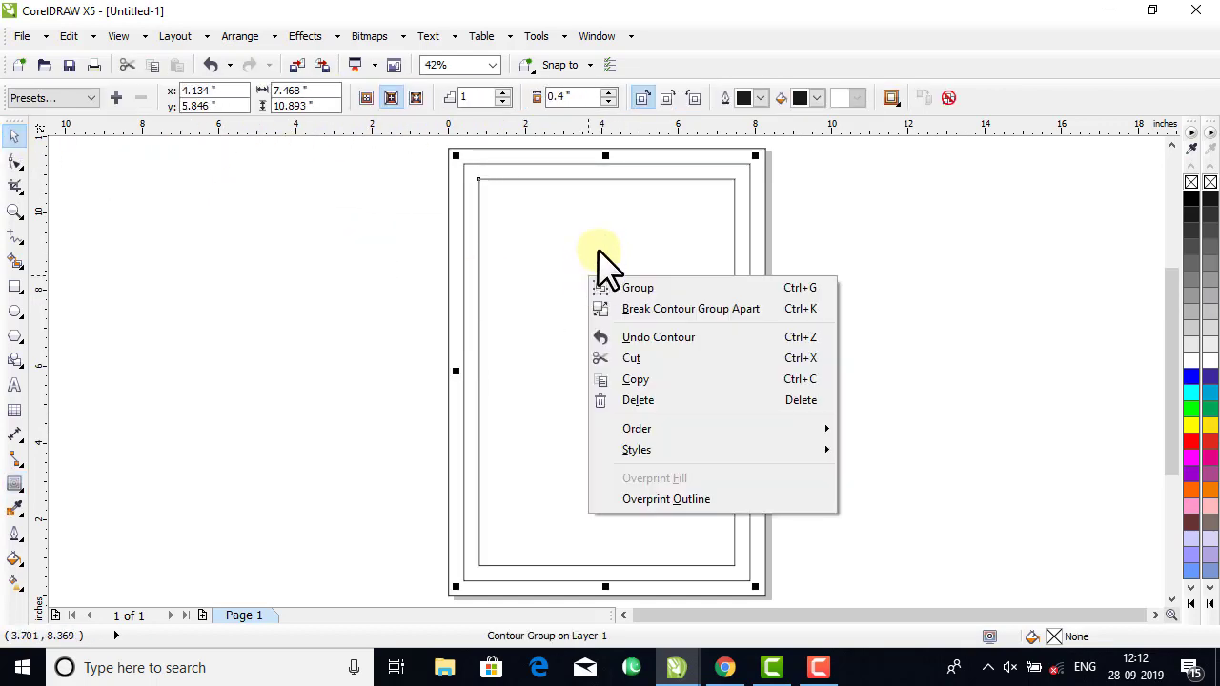
click(652, 310)
click(847, 265)
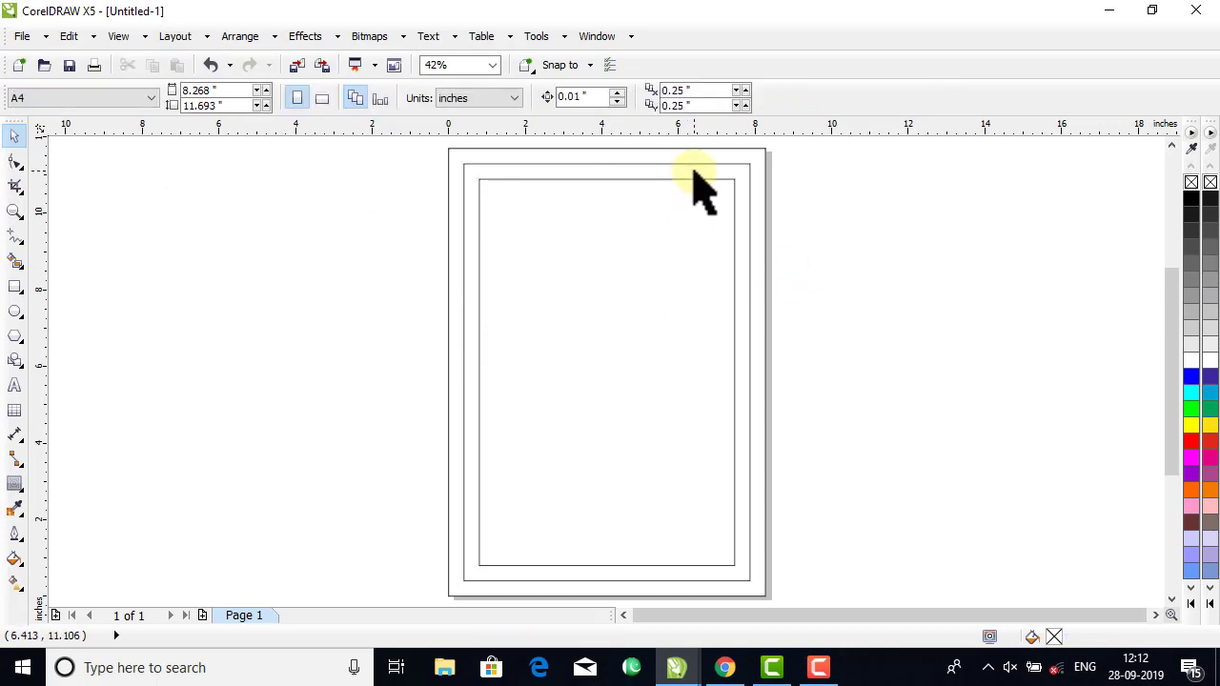
Make a scaled-down copy of the middle rectangle, about 3.5 by 5.1 inches, at its upper-left corner and convert it to curves.
click(694, 167)
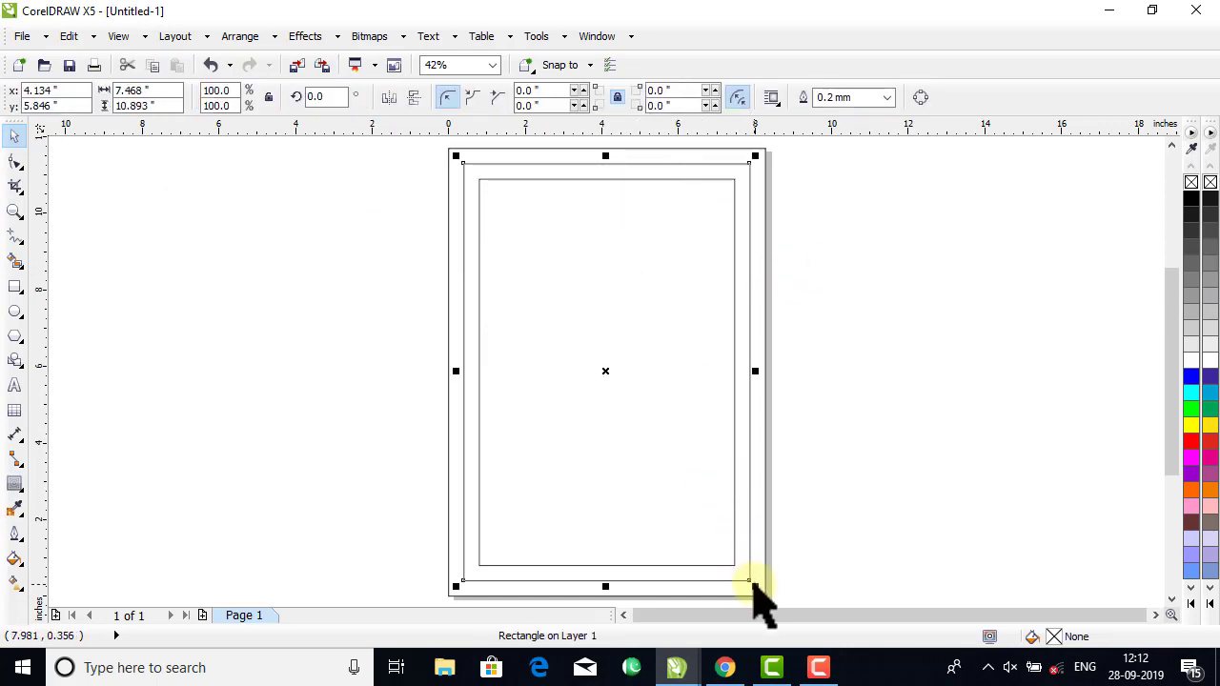
drag(753, 587, 602, 377)
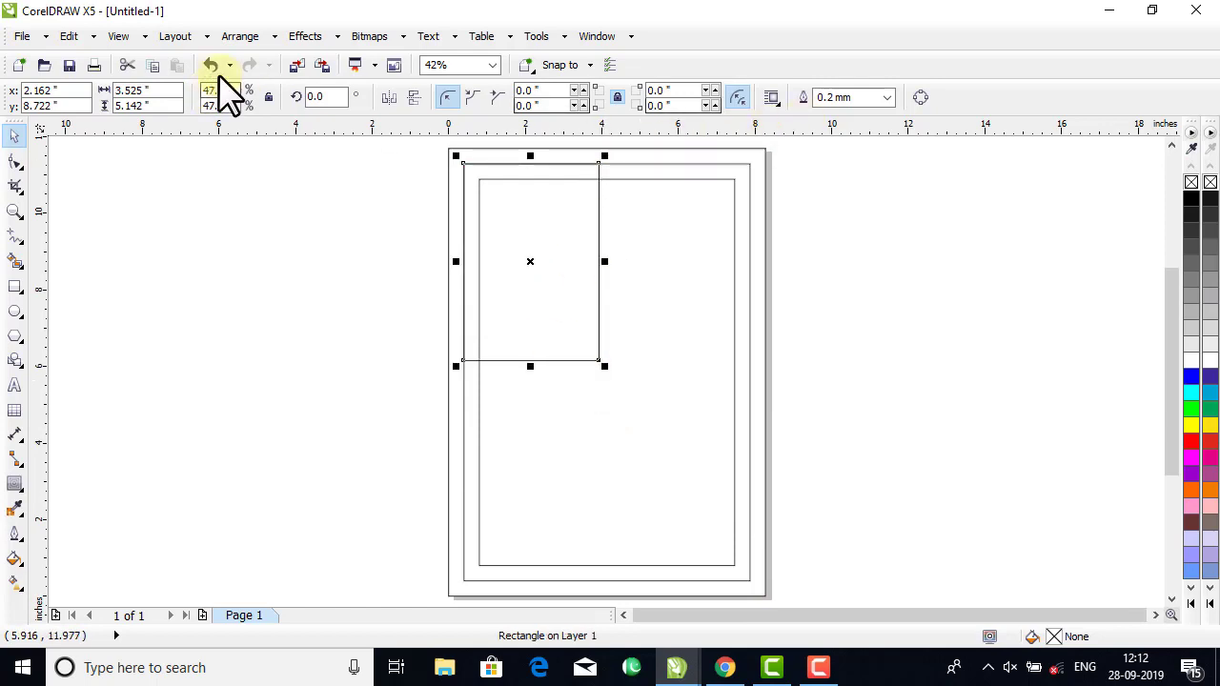
click(239, 37)
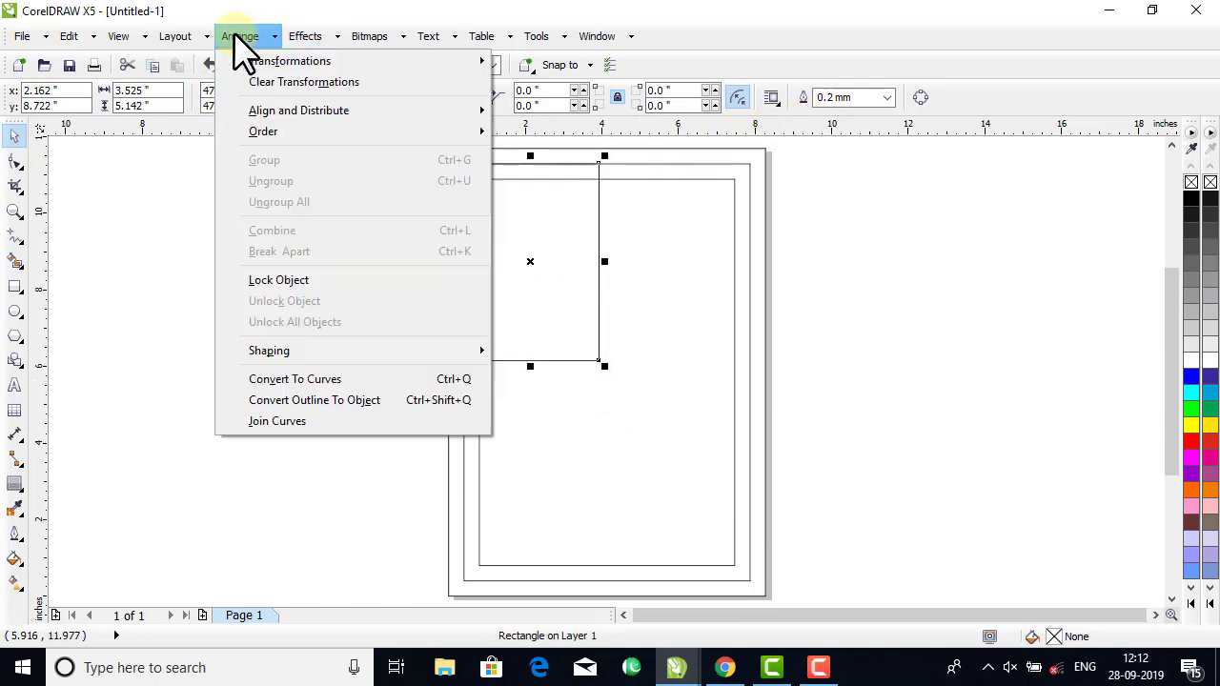
click(299, 380)
Delete the lower-right node of the small converted rectangle with the Shape tool to form a corner triangle.
click(16, 162)
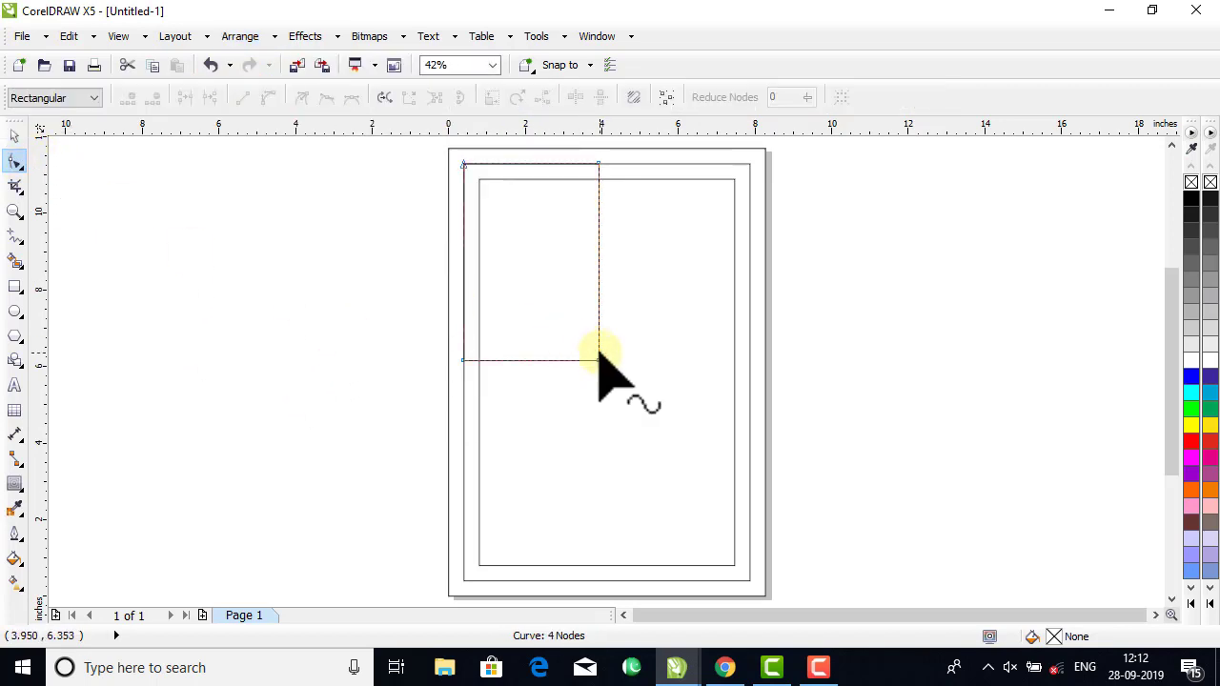
click(597, 361)
key(Delete)
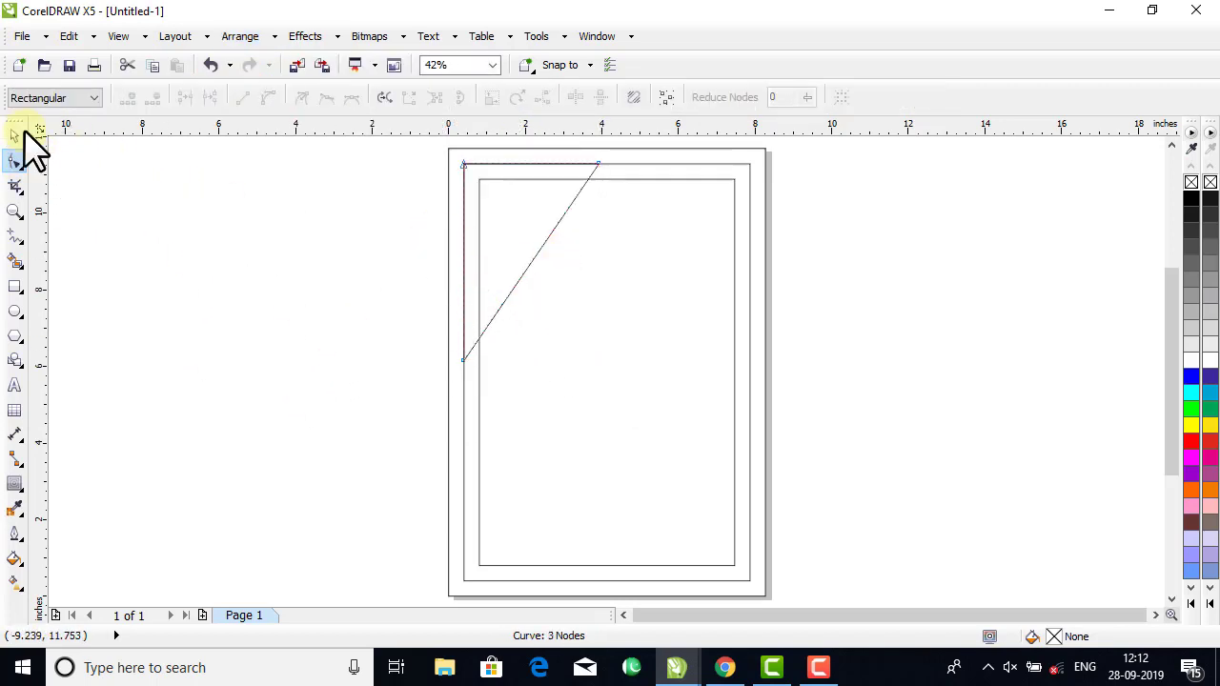
key(space)
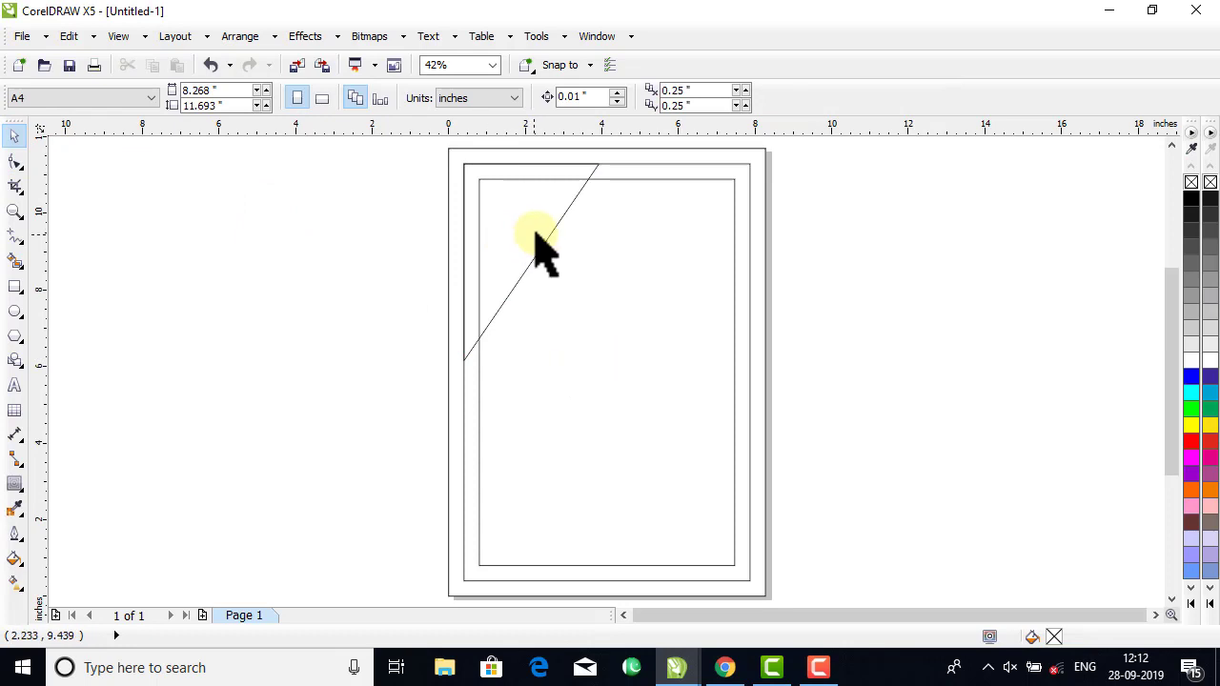
click(745, 176)
drag(744, 173, 765, 195)
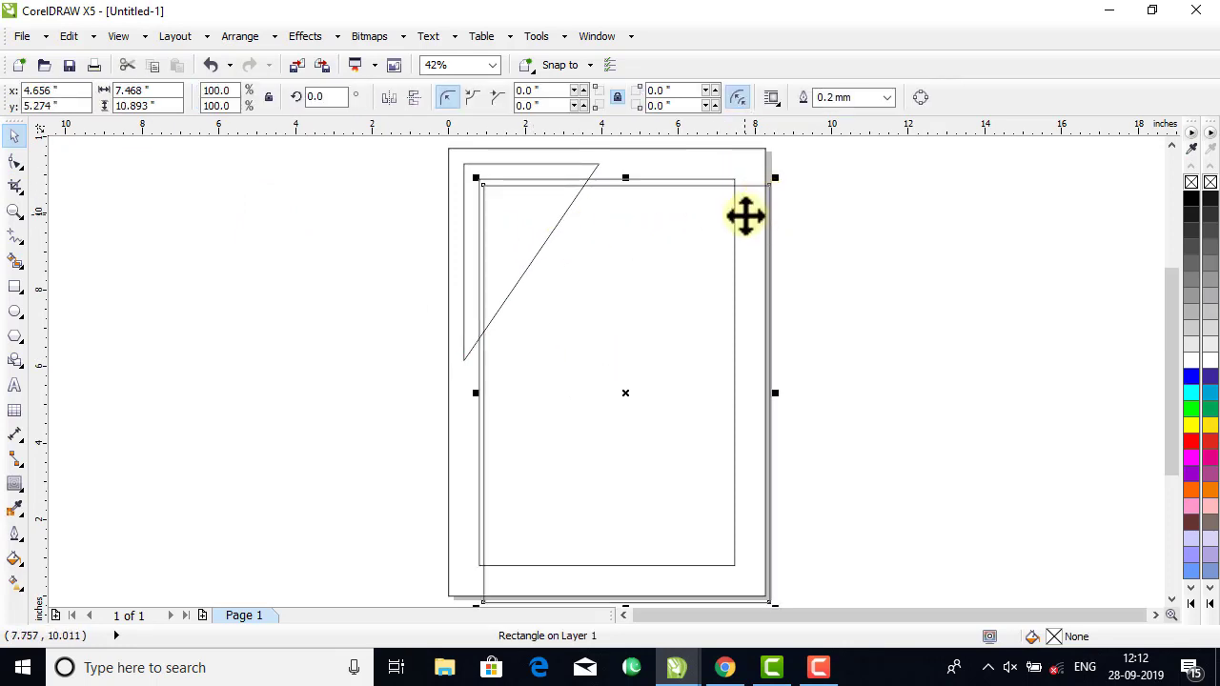
key(ctrl+z)
Move the outer page-sized rectangle about 1.8 inches to the right and 0.3 inch down.
click(819, 182)
click(765, 155)
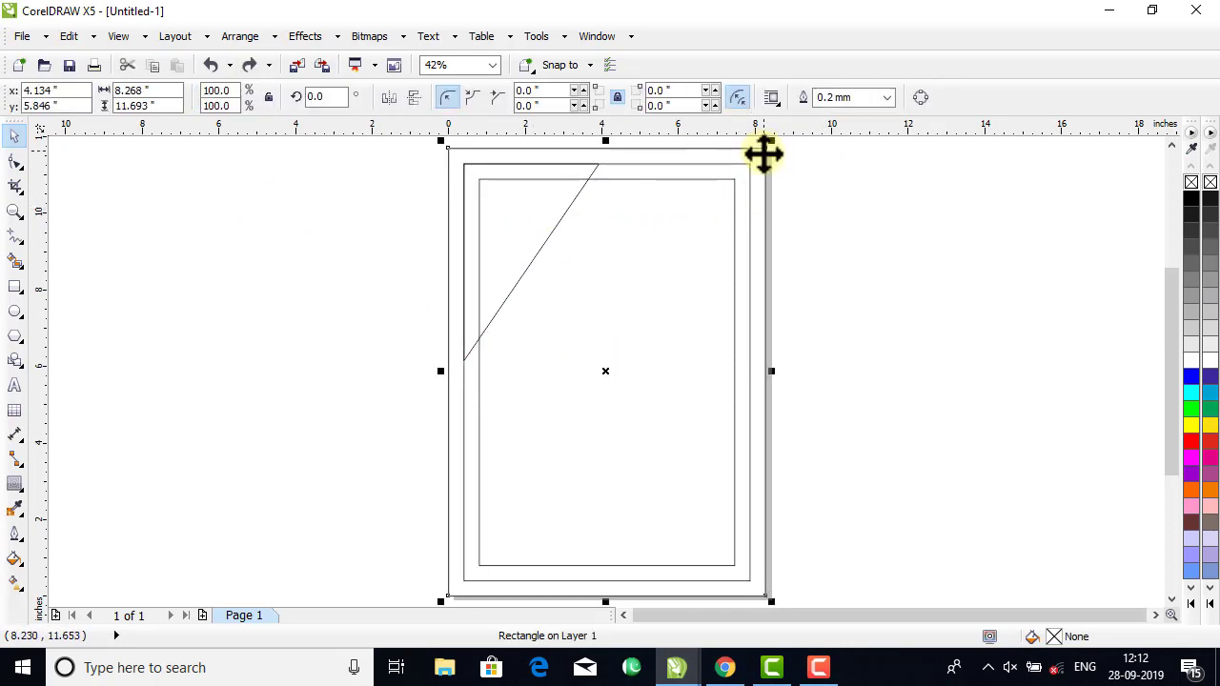
drag(765, 155, 848, 168)
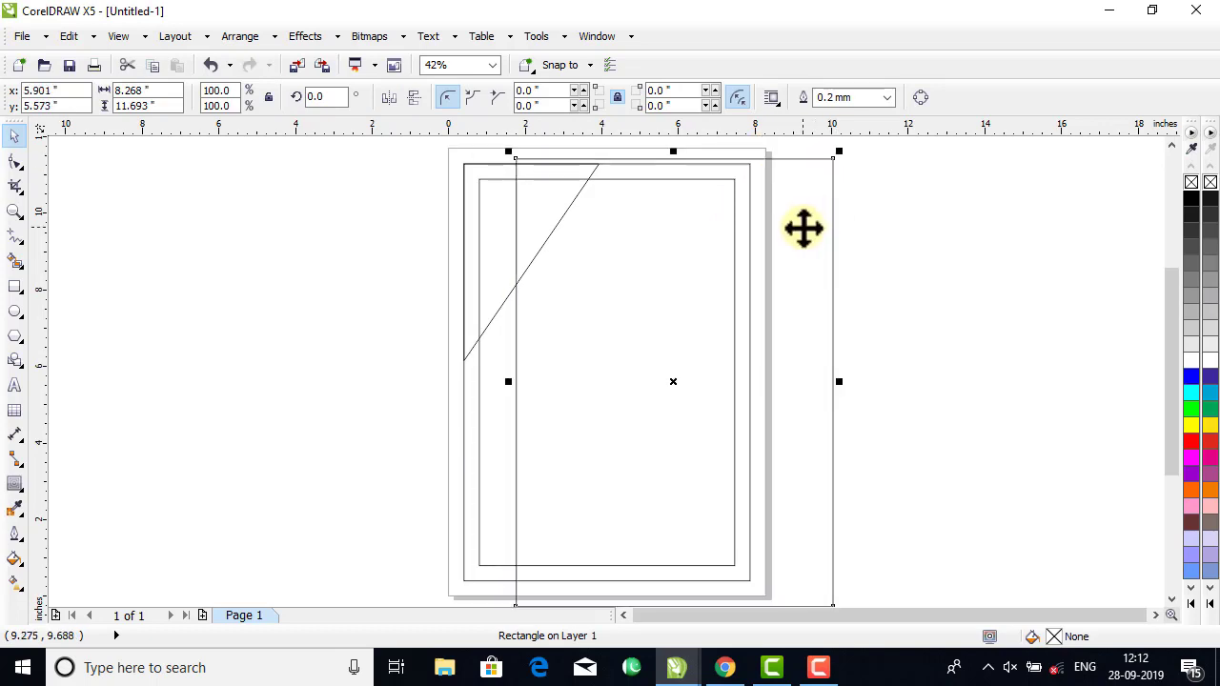
Undo the outer rectangle's move and fill the middle rectangle with cyan (C100 M0 Y0 K0).
key(ctrl+z)
click(807, 218)
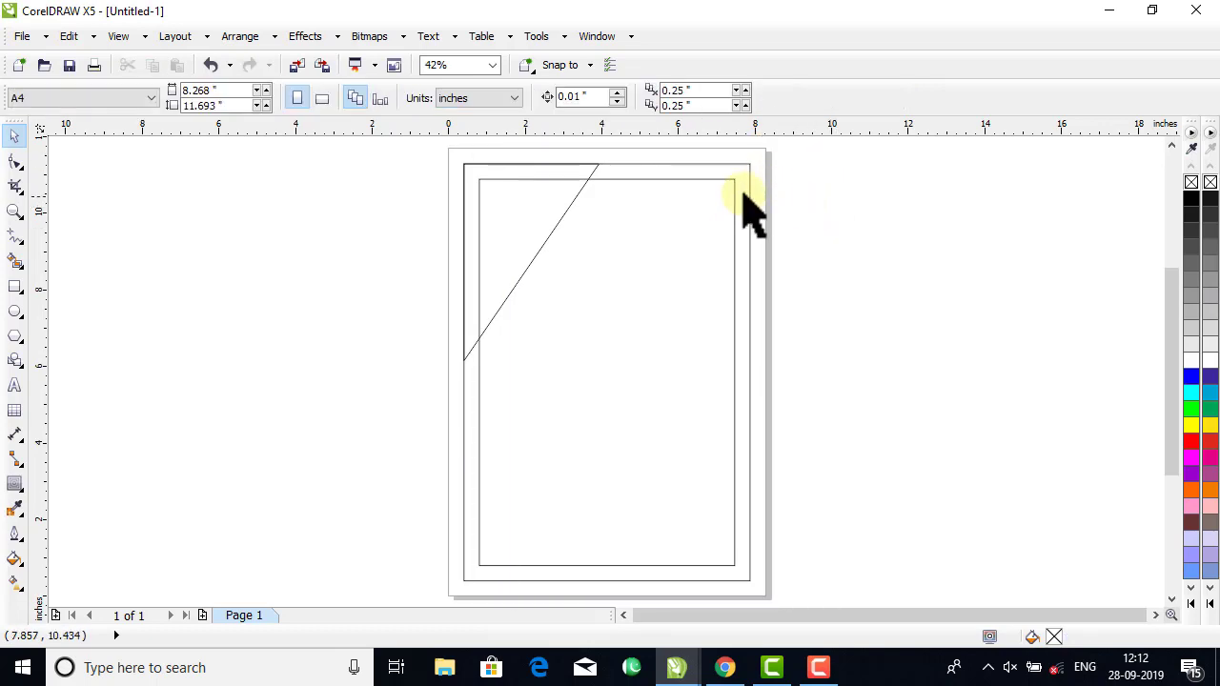
click(749, 187)
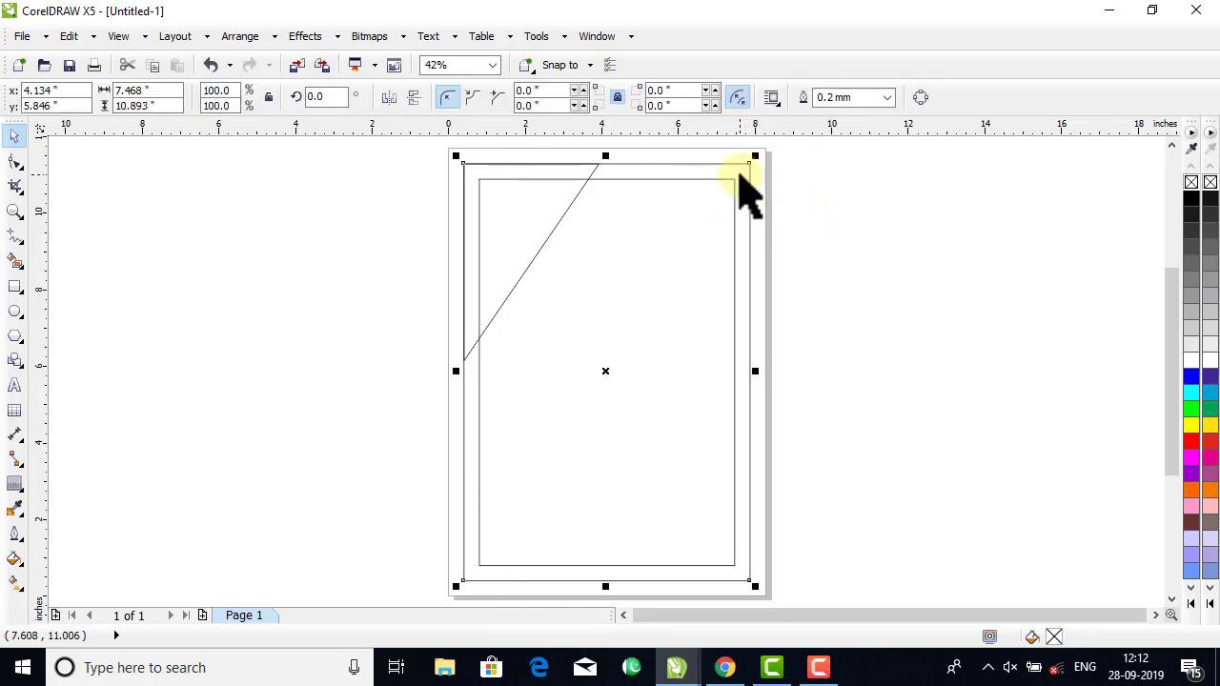
click(1211, 396)
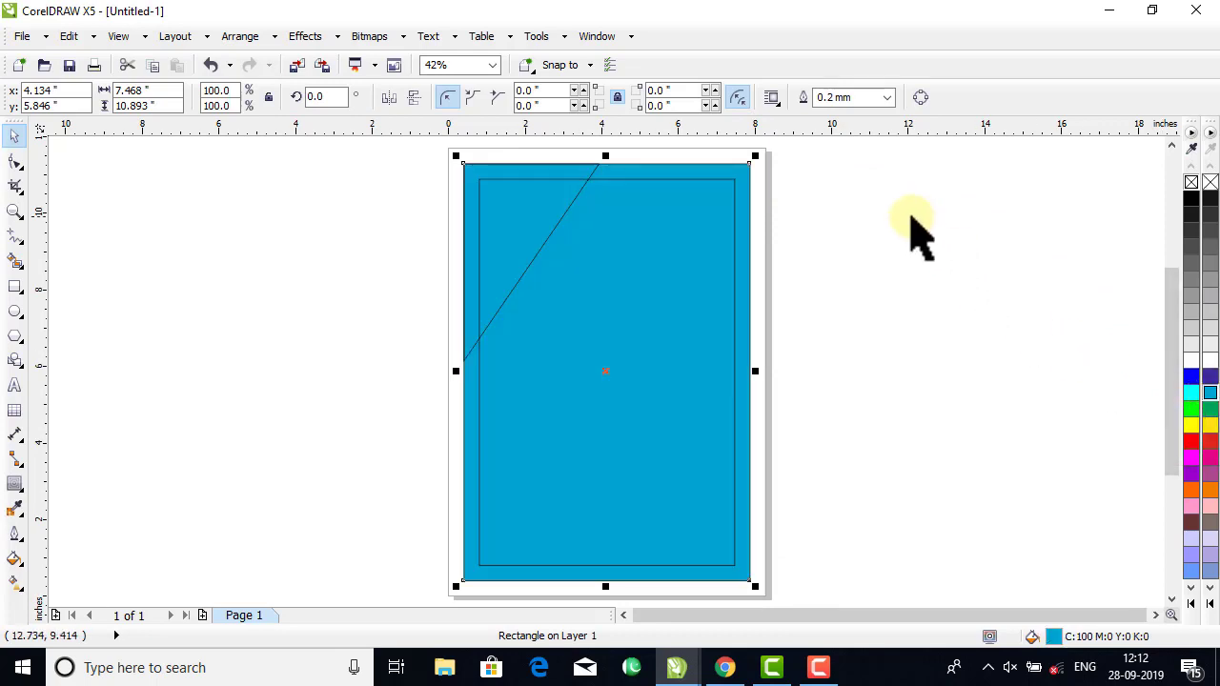
click(915, 231)
Fill the corner triangle with dark blue (C100 M100 Y0 K0) and deselect it.
click(583, 179)
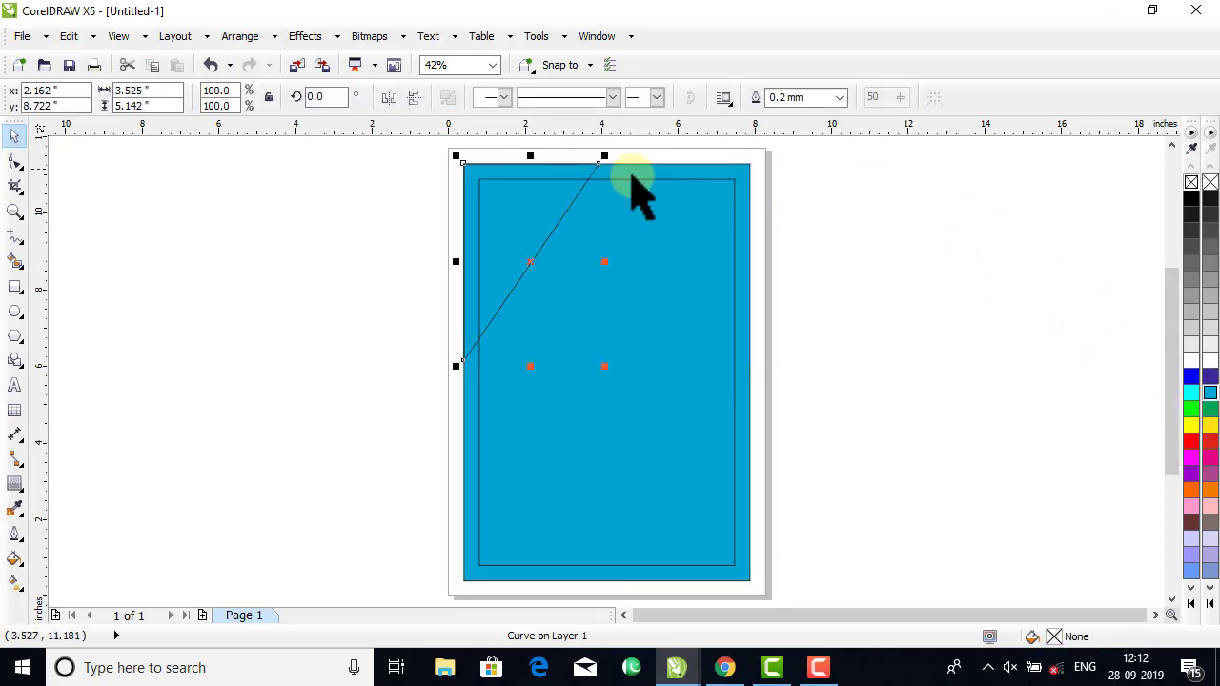
click(1210, 377)
click(969, 324)
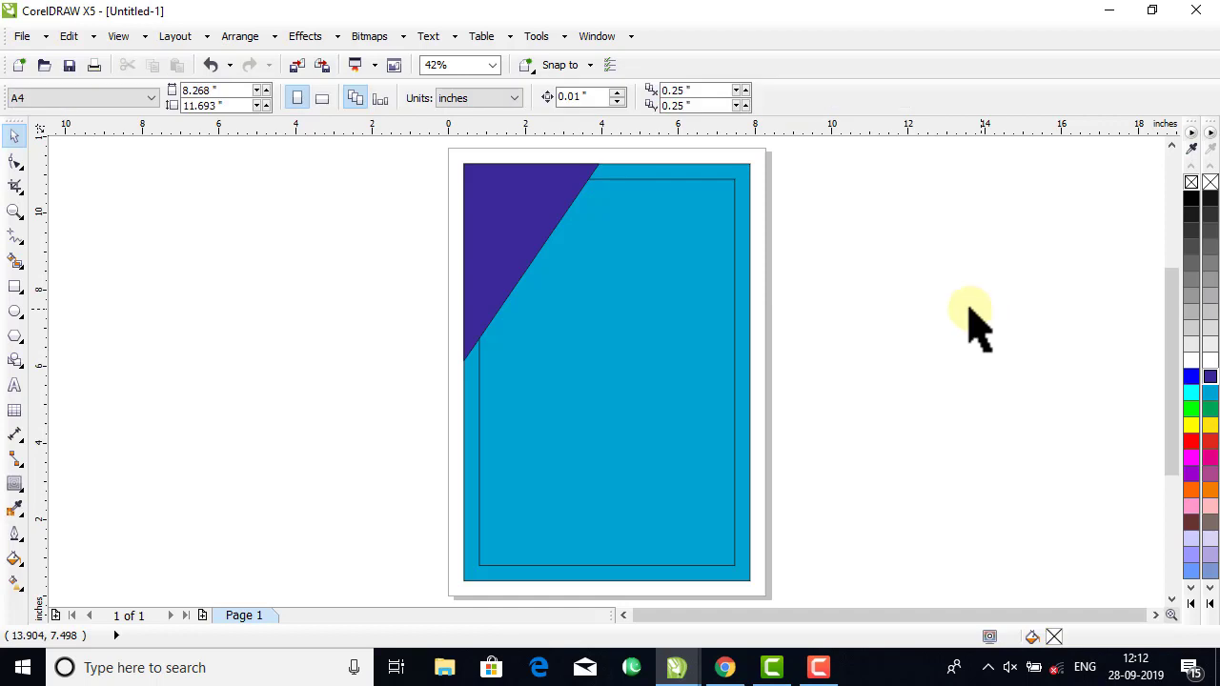
Extend the triangle's upper-right node with the Shape tool to about 3.8 inches wide, and make a horizontally mirrored copy to its right.
click(570, 193)
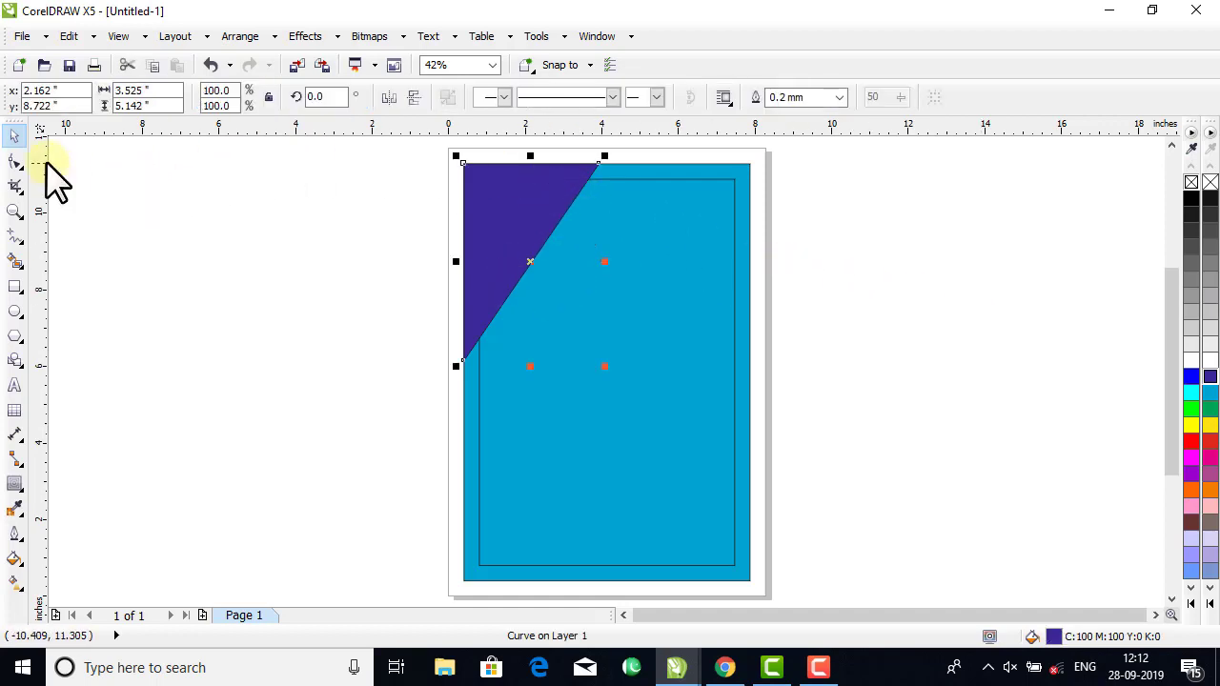
click(14, 162)
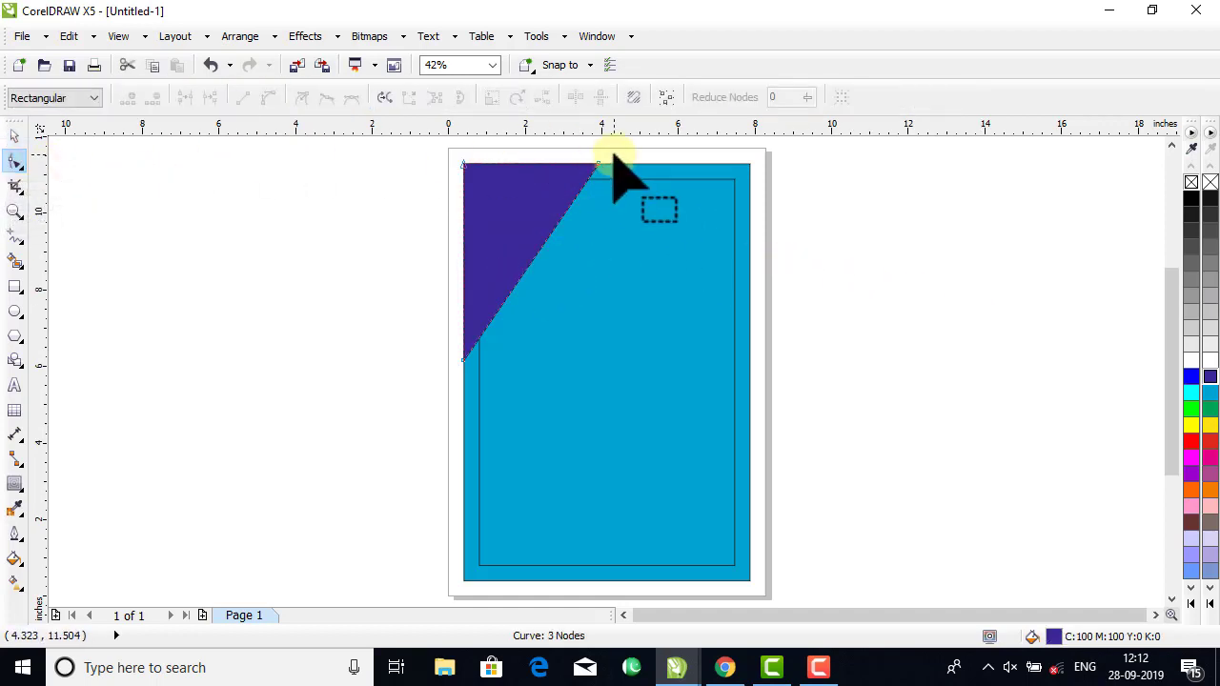
click(568, 191)
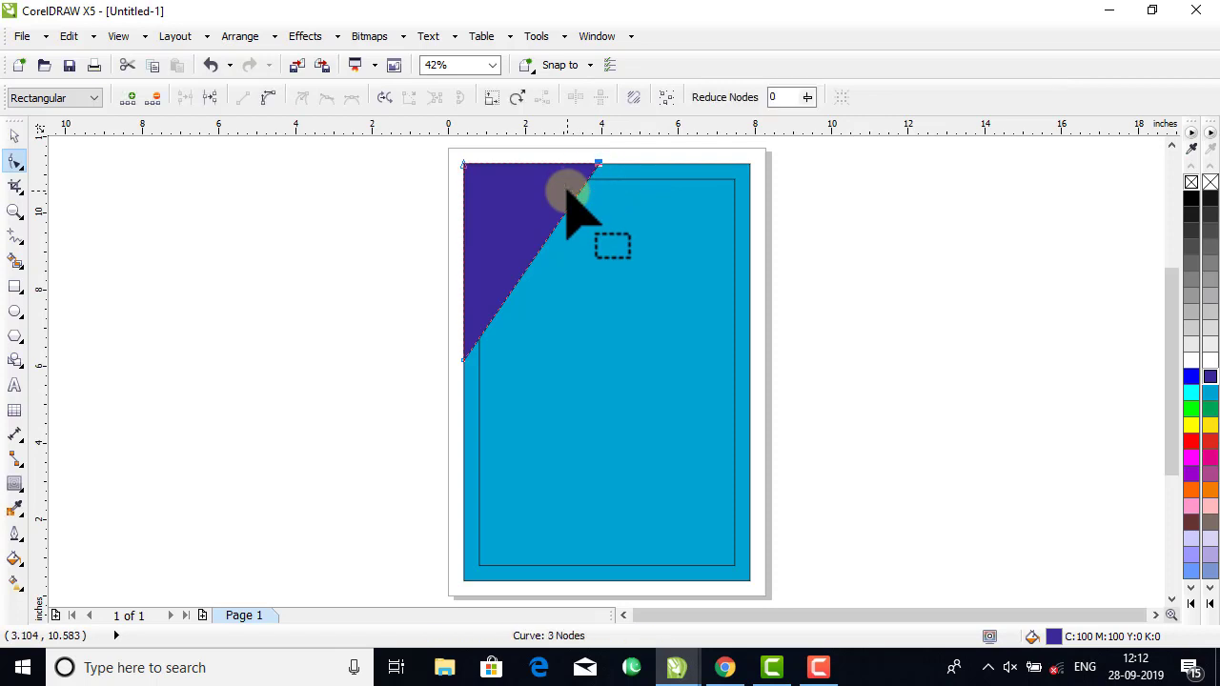
drag(568, 191, 569, 193)
click(15, 136)
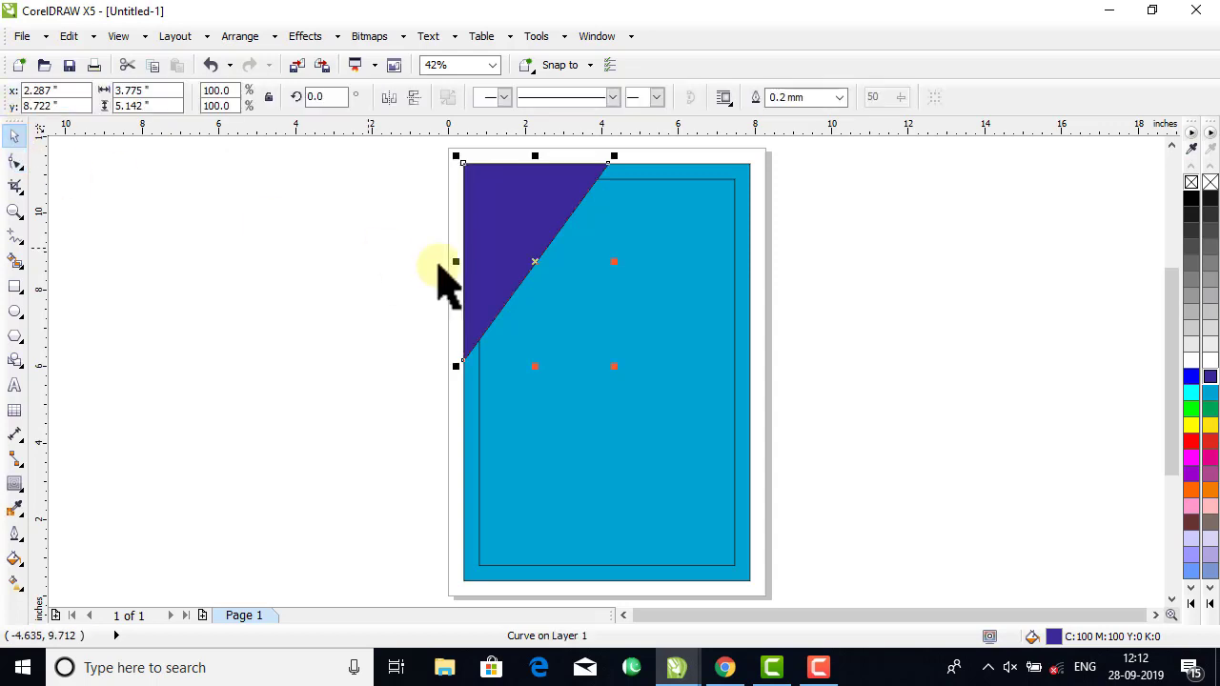
drag(461, 263, 689, 330)
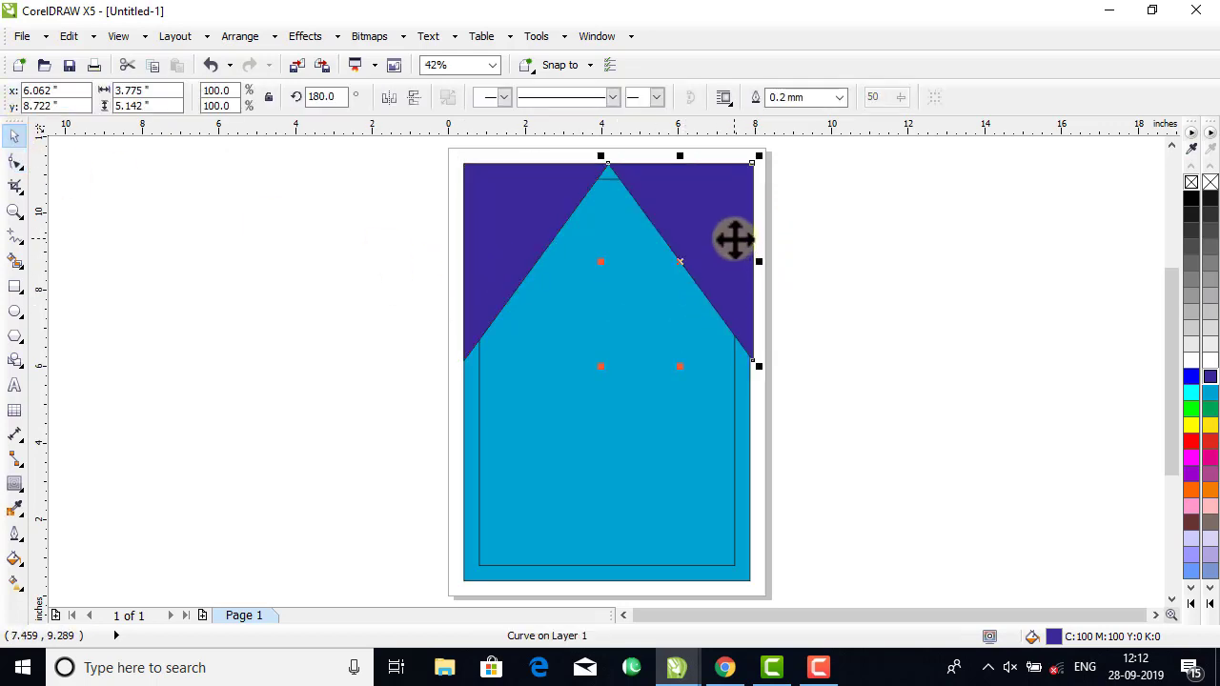
Align the mirrored triangle copy to the bottom and right edges of the inner rectangle.
shift+click(665, 478)
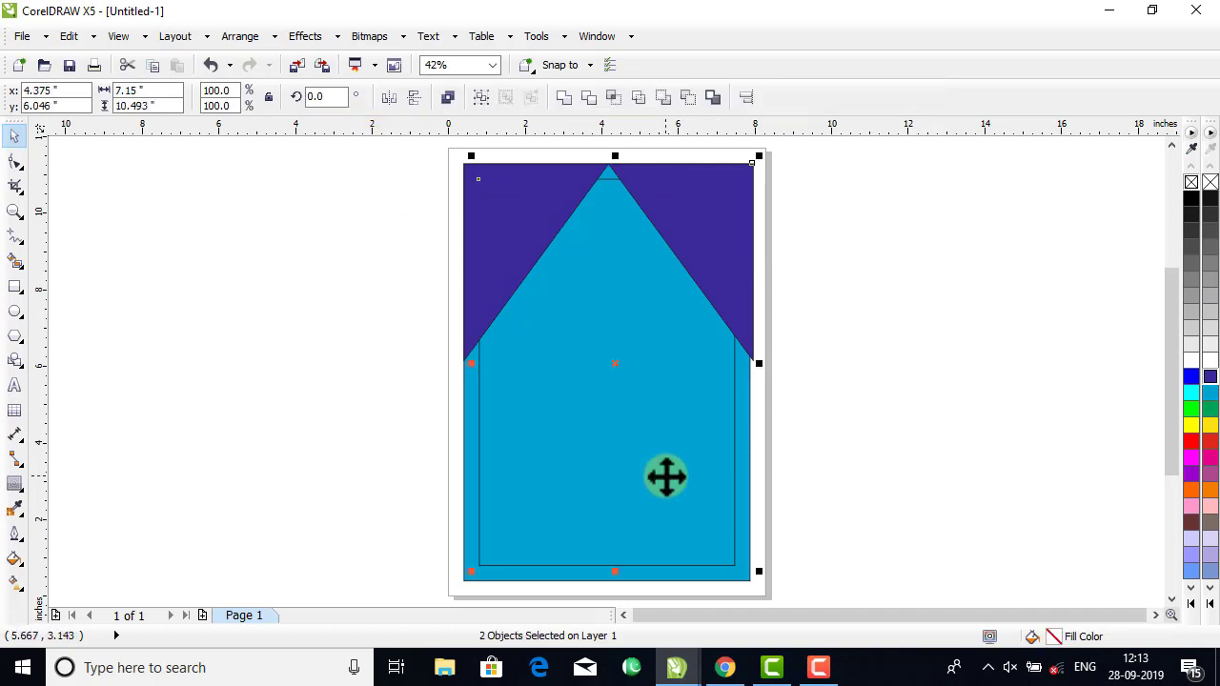
key(b)
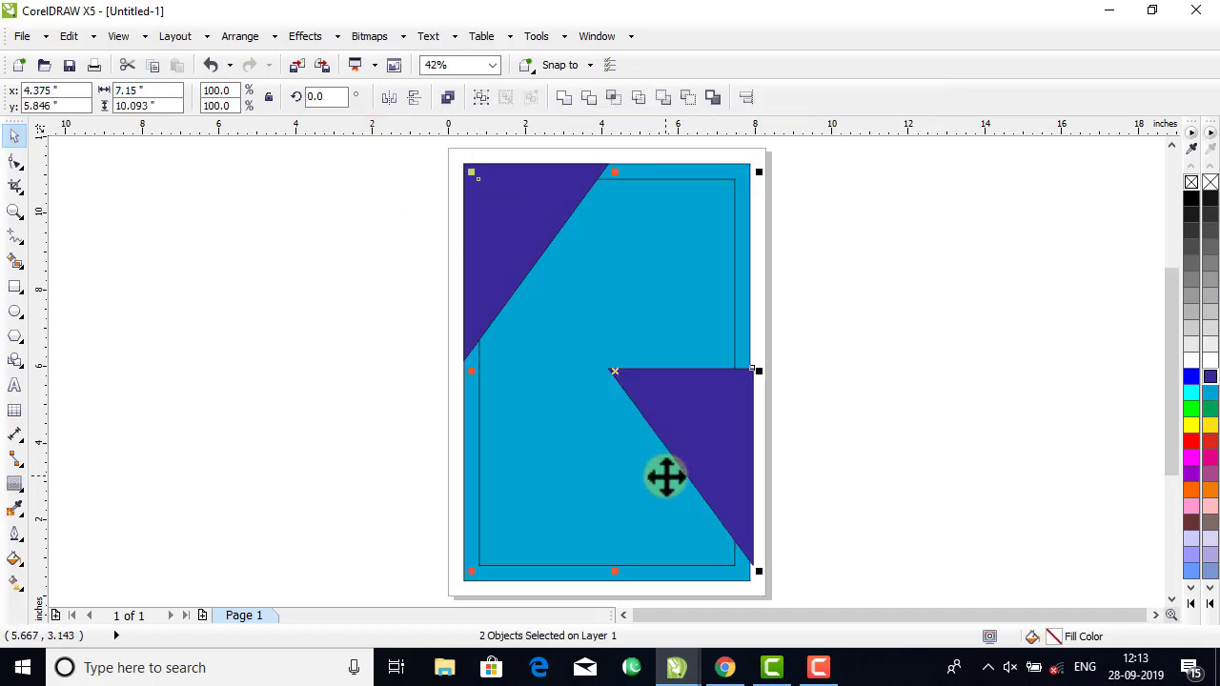
key(r)
click(858, 476)
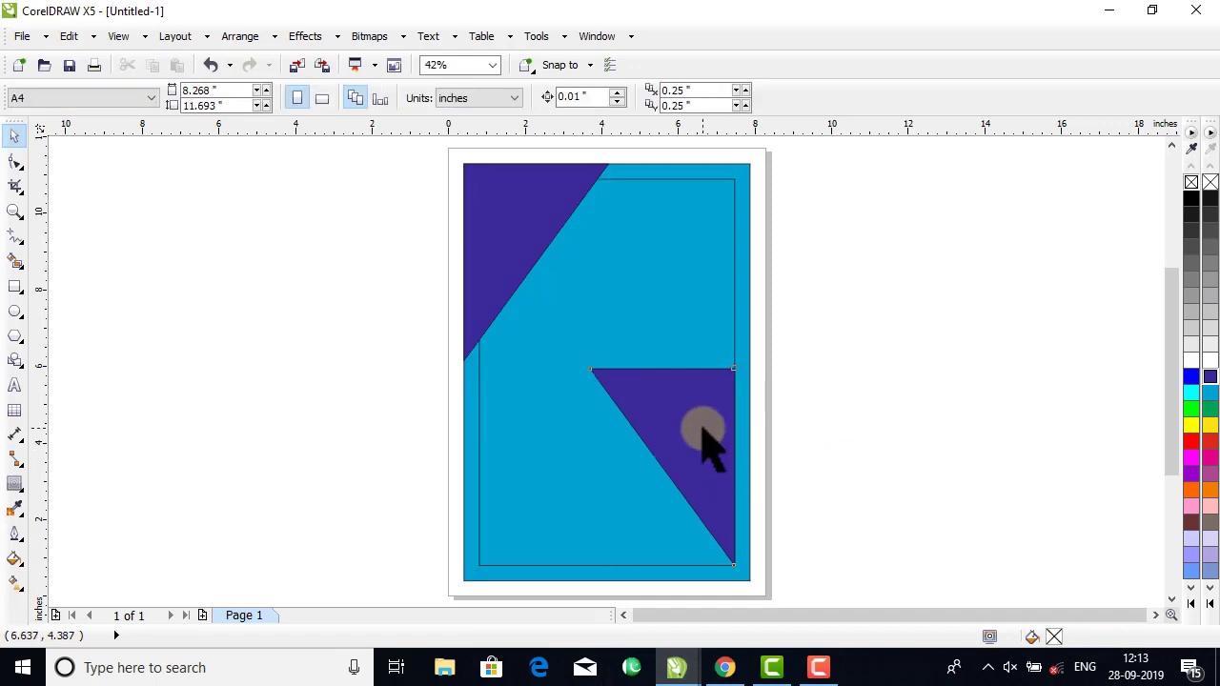
Align the mirrored triangle copy to the bottom and right edges of the cyan rectangle.
click(703, 441)
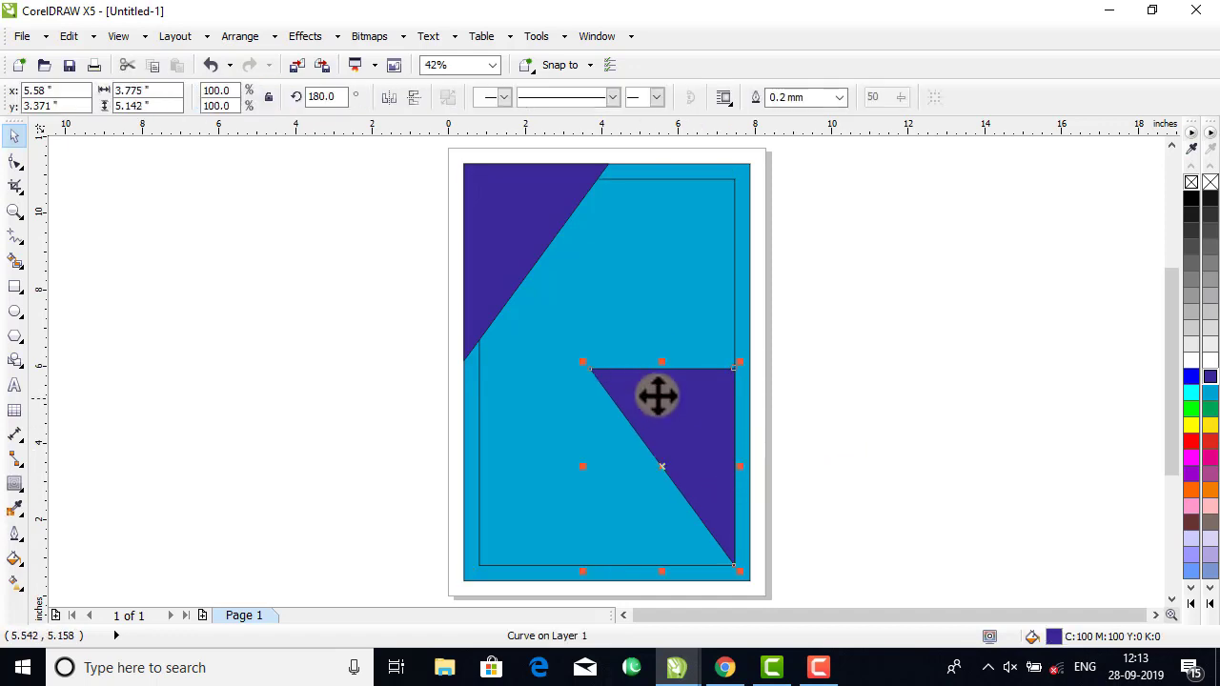
shift+click(743, 335)
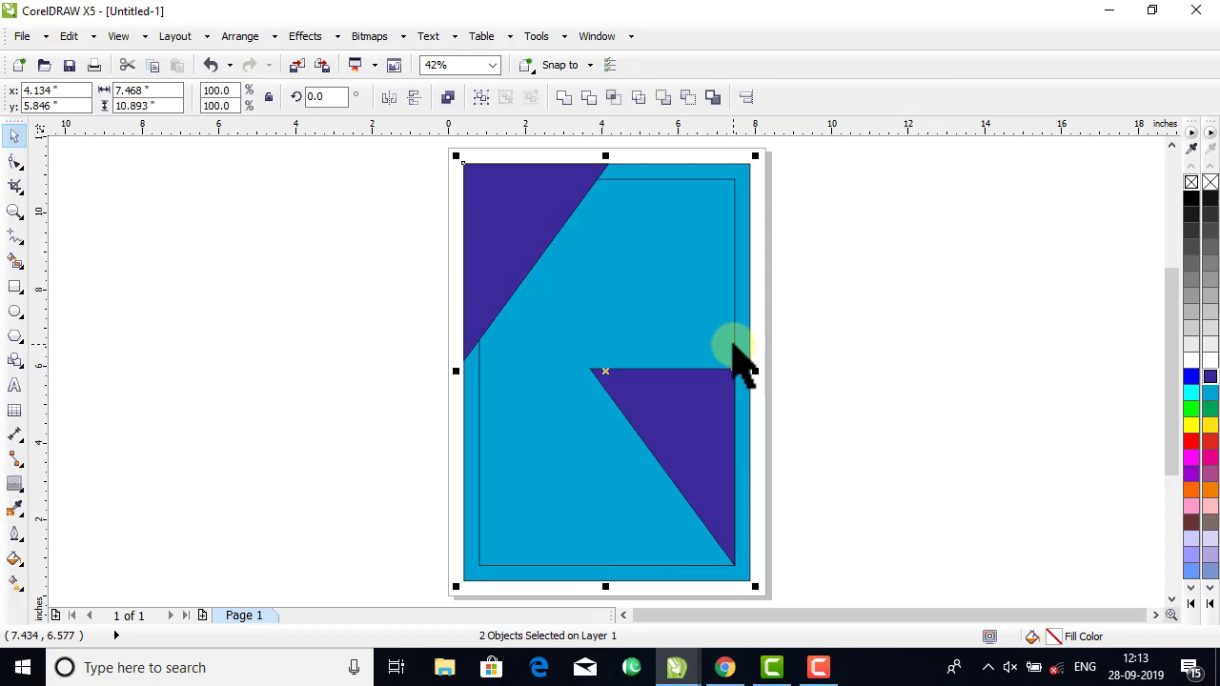
key(b)
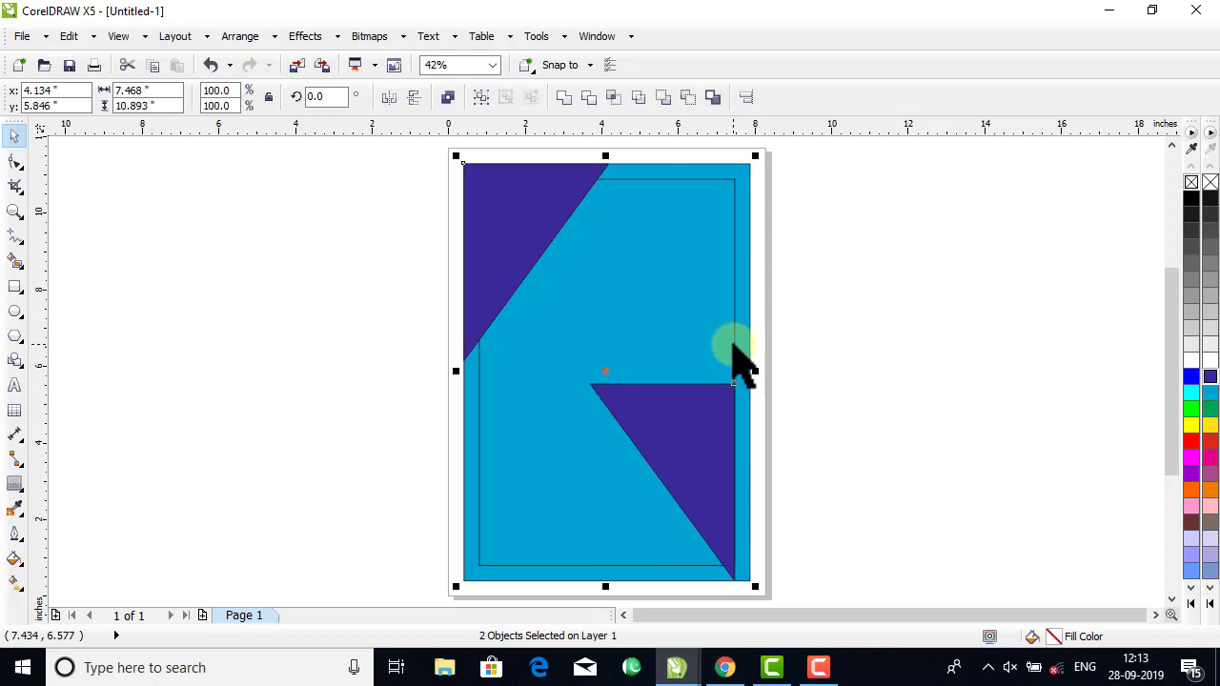
key(r)
click(758, 391)
Flip the lower triangle vertically so its right angle sits in the lower-right corner, and deselect it.
click(730, 405)
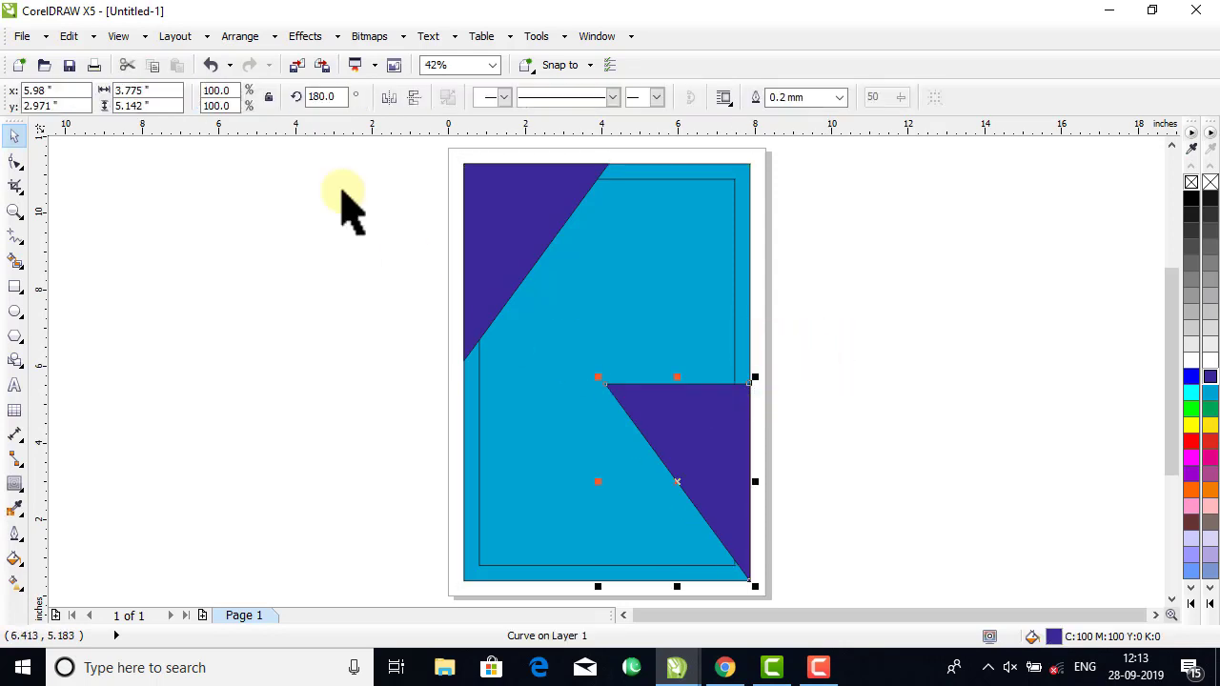
click(413, 97)
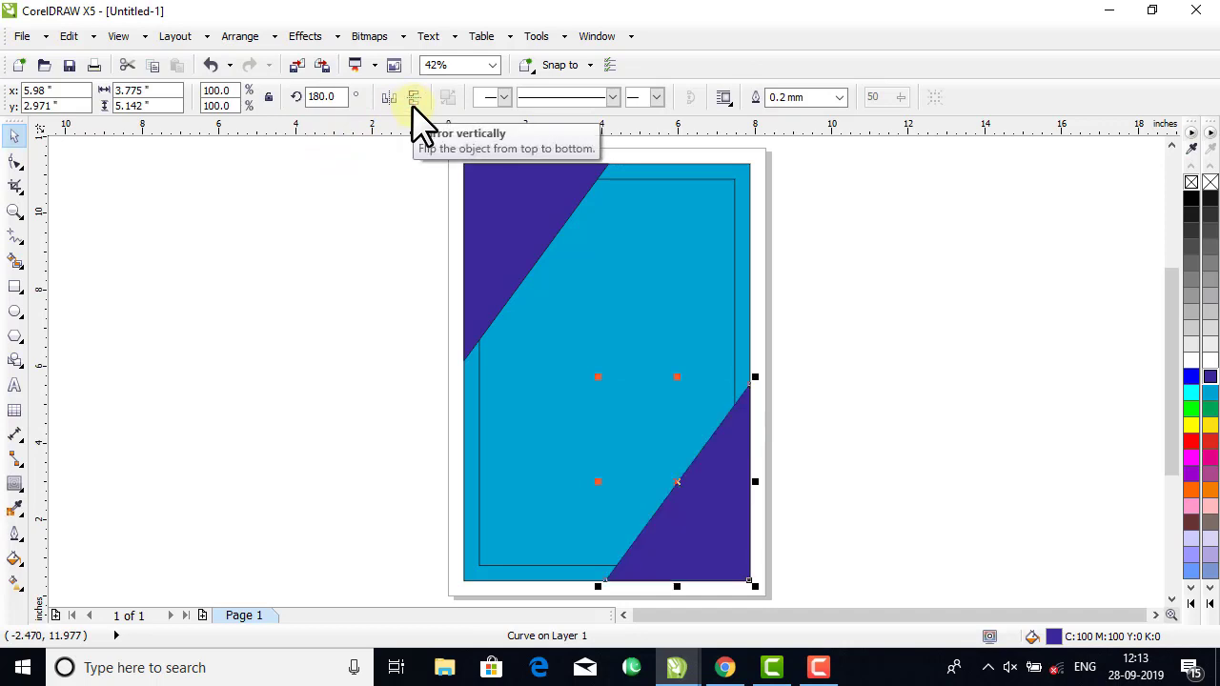
click(870, 287)
Fill the inner rectangle with white and remove its outline, keeping it in its original position.
drag(693, 243, 618, 274)
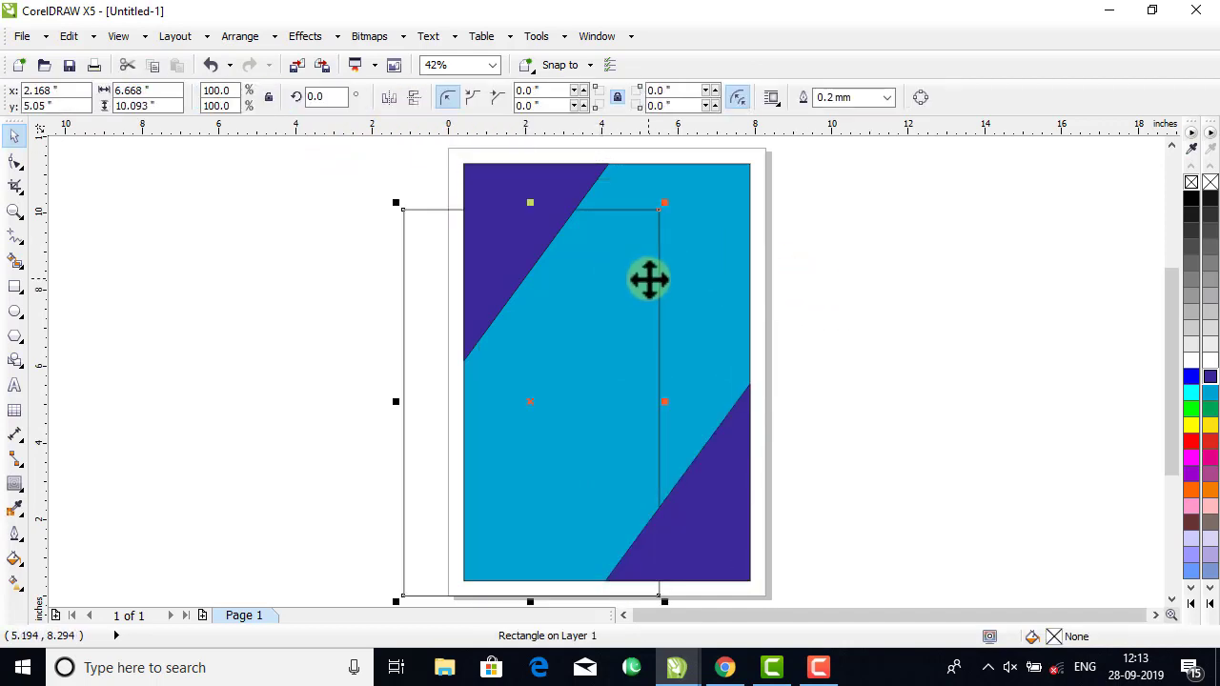
key(ctrl+z)
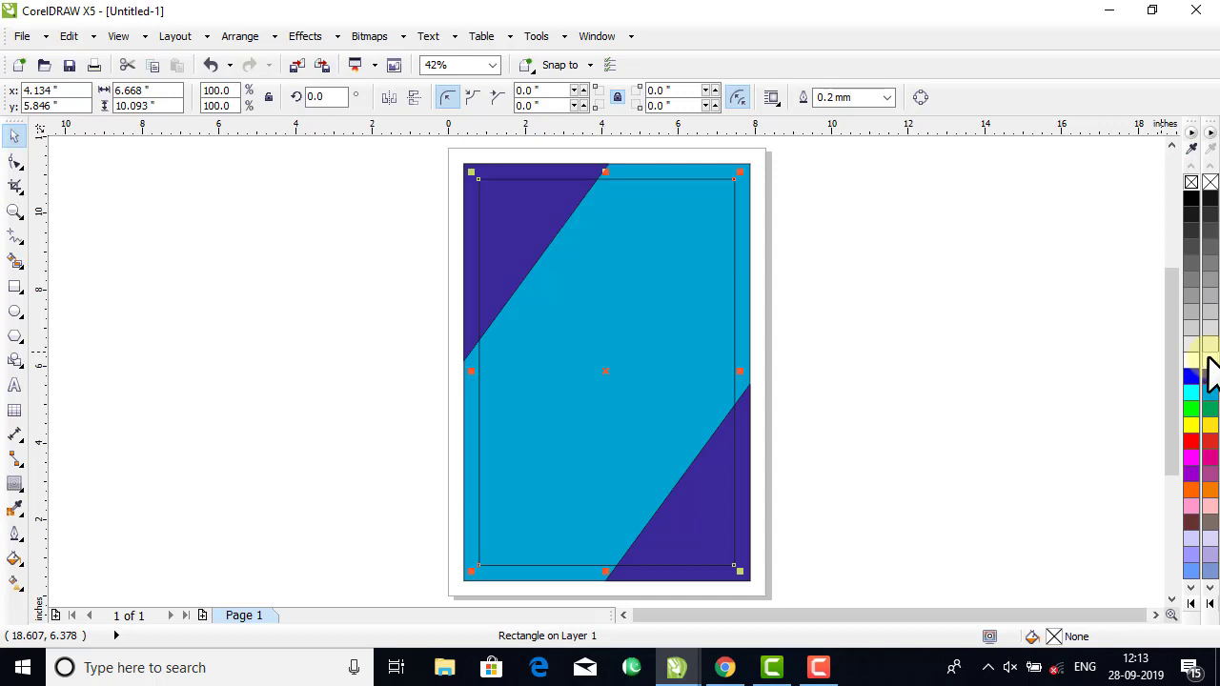
click(1207, 360)
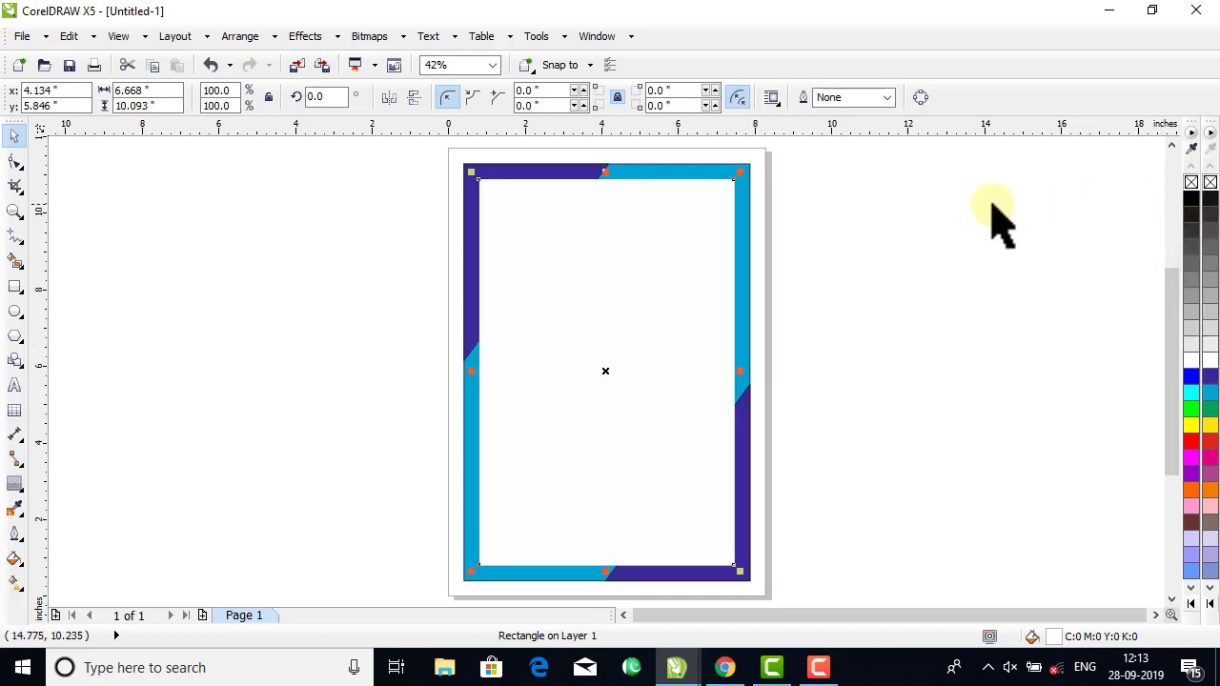
click(809, 251)
Draw a banner rectangle about 6.5 by 0.9 inches just inside the top of the white area.
click(15, 211)
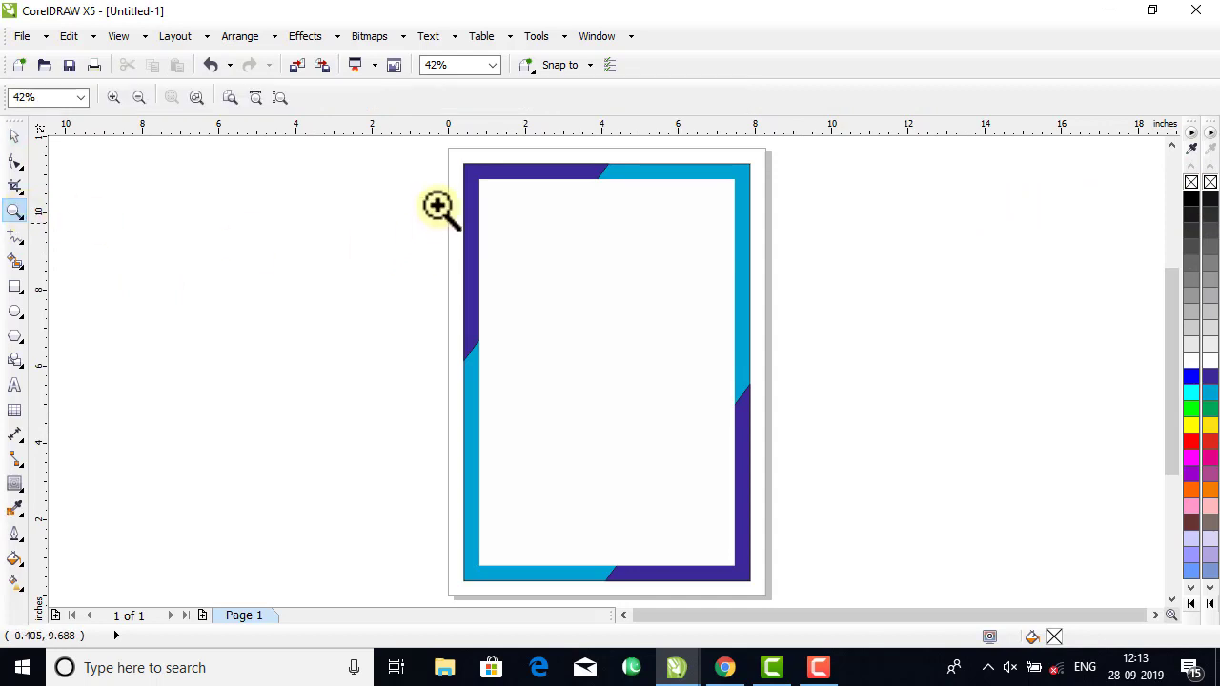
drag(412, 149, 810, 313)
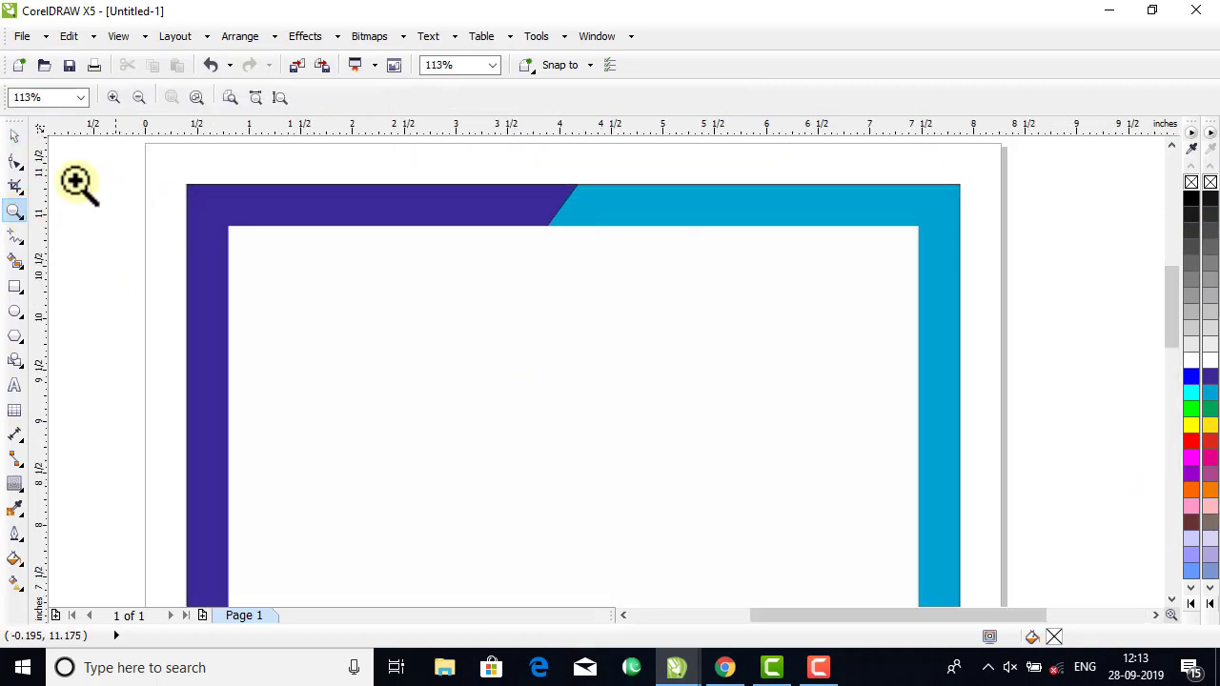
click(15, 135)
click(410, 278)
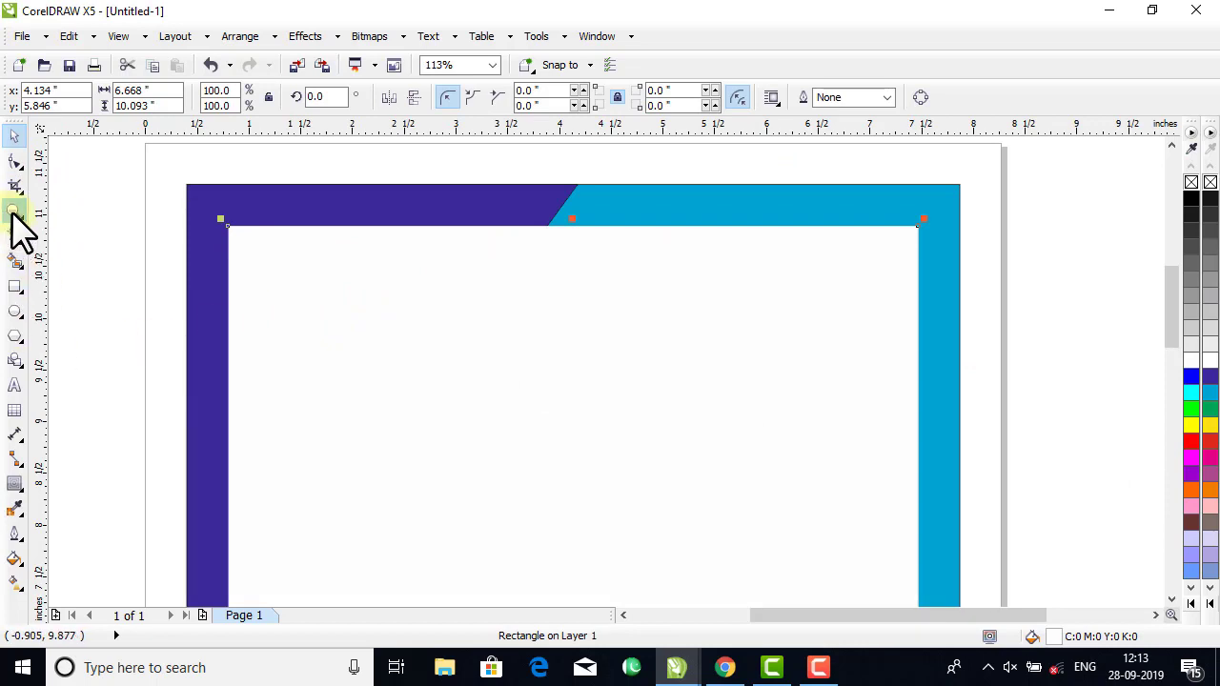
click(17, 288)
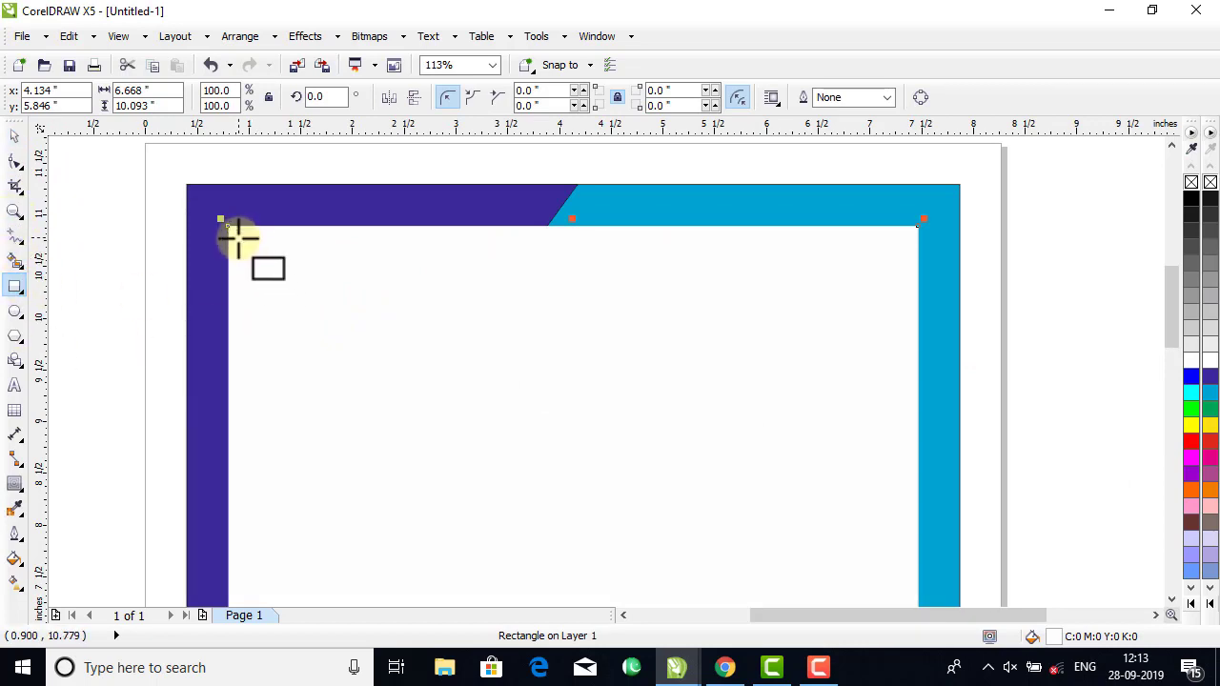
mouse_move(239, 238)
mouse_down()
mouse_move(540, 327)
mouse_move(888, 368)
mouse_move(907, 333)
mouse_up()
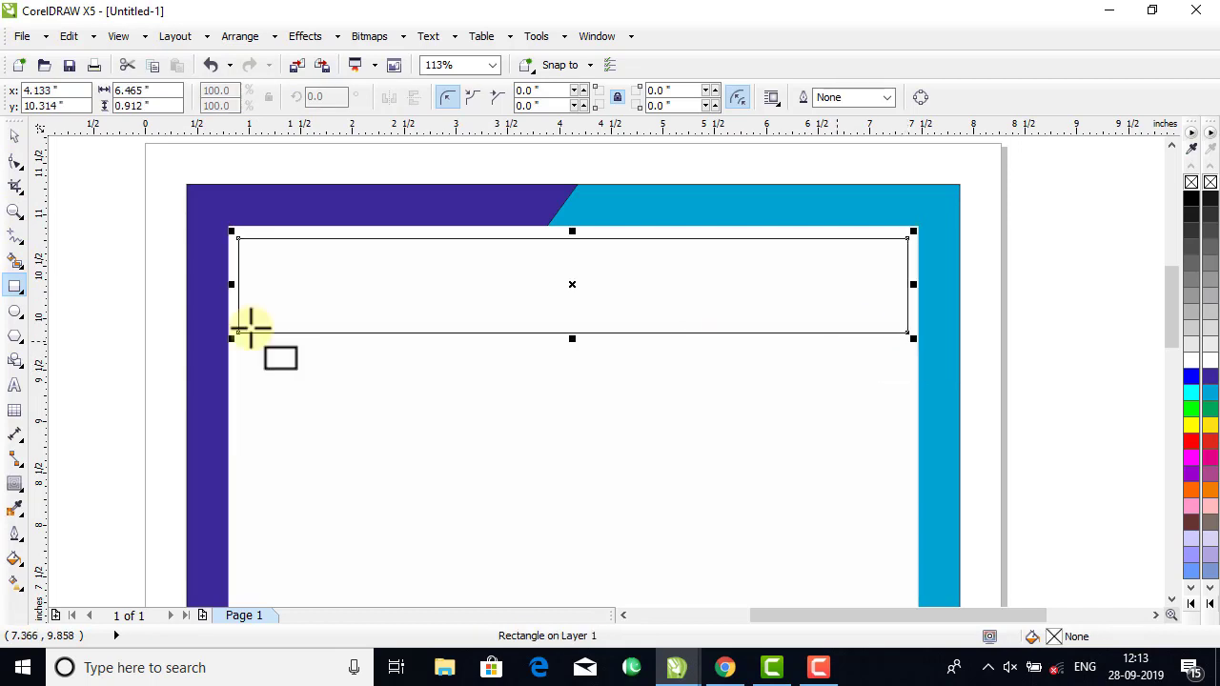
Make a narrowed copy of the banner, about 1.7 inches wide, at its right end and convert it to curves.
click(13, 138)
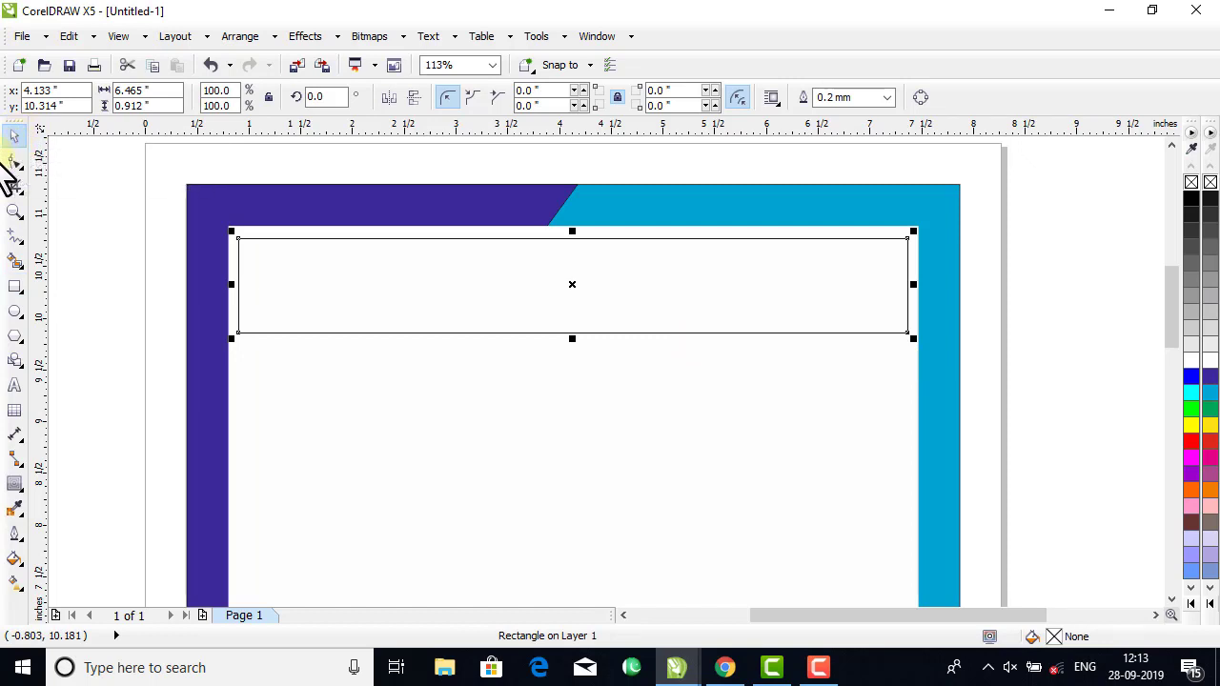
drag(231, 286, 725, 300)
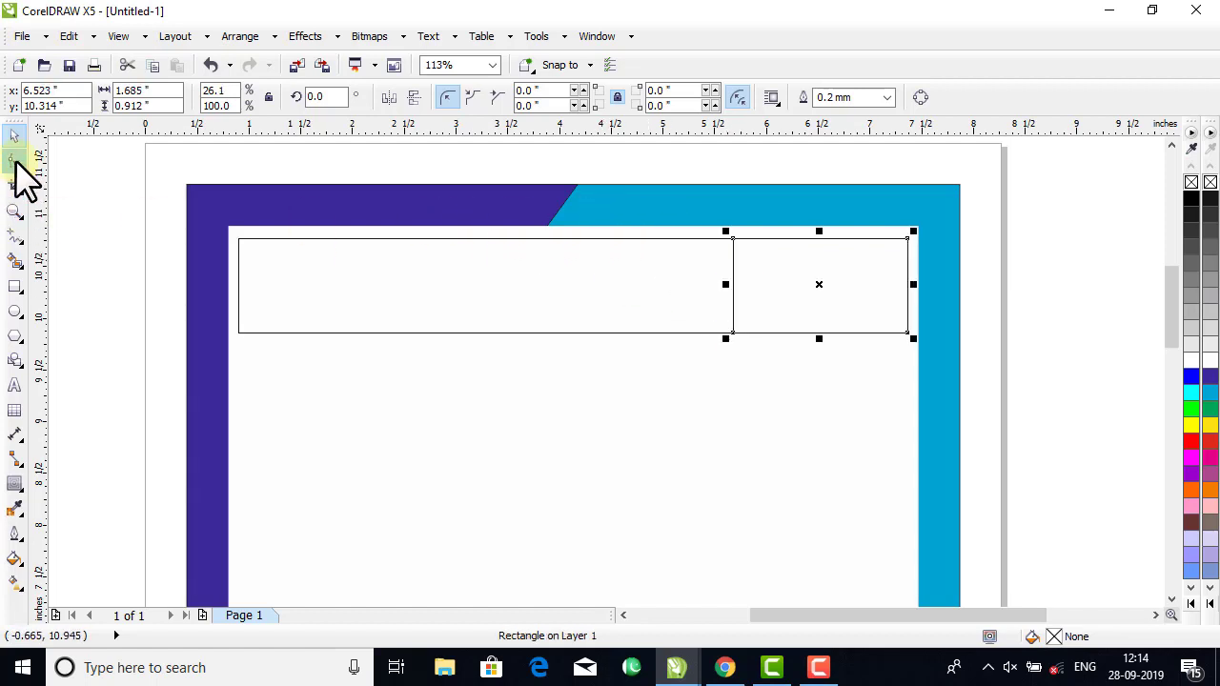
click(240, 38)
click(315, 382)
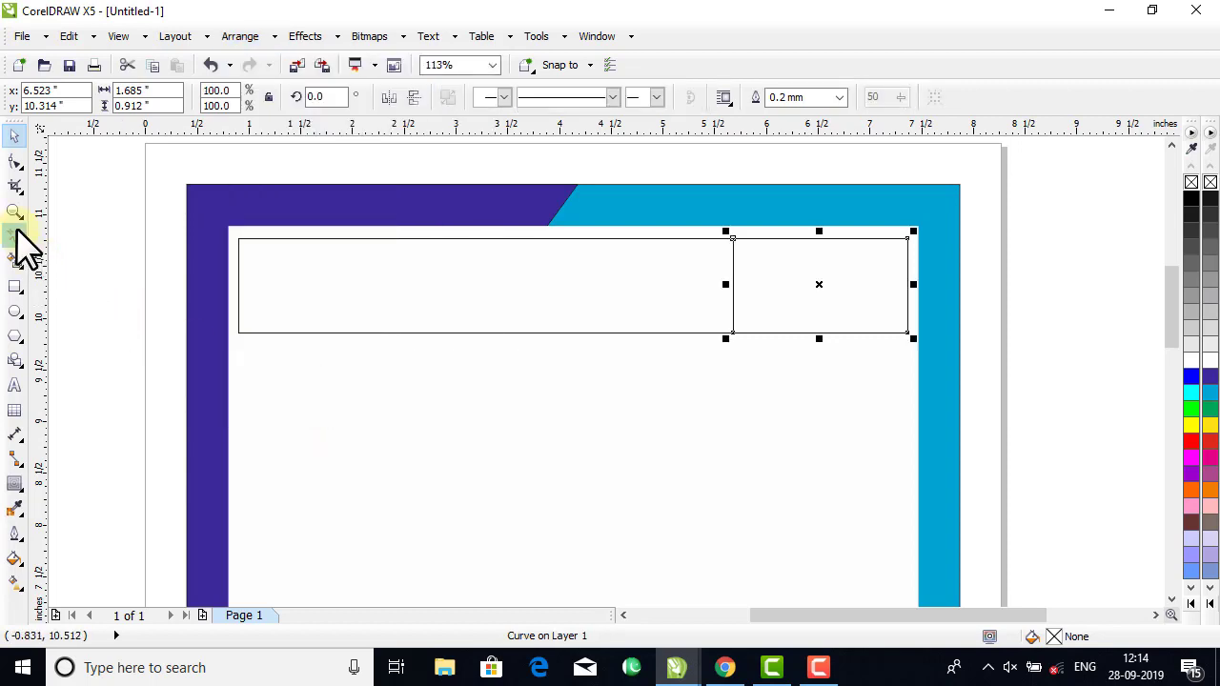
Add a node midway on the small shape's left edge and pull it about 0.38 inch left to form an arrow point.
click(14, 162)
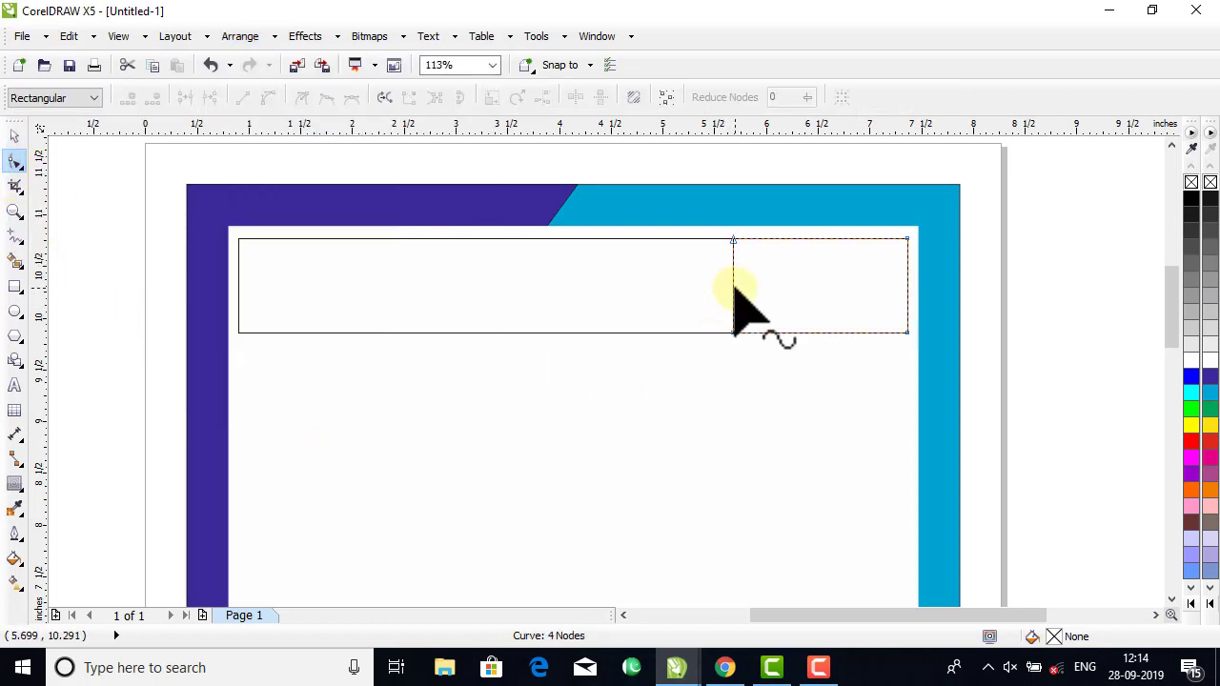
drag(732, 285, 702, 286)
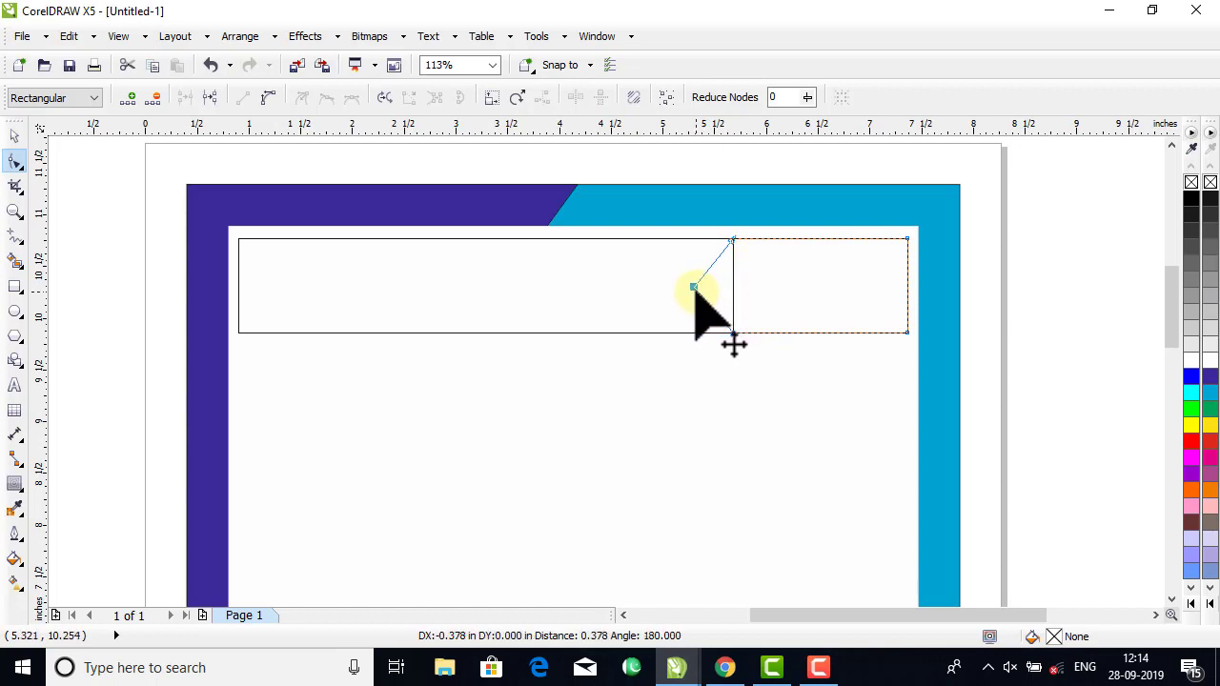
drag(695, 289, 694, 287)
click(14, 136)
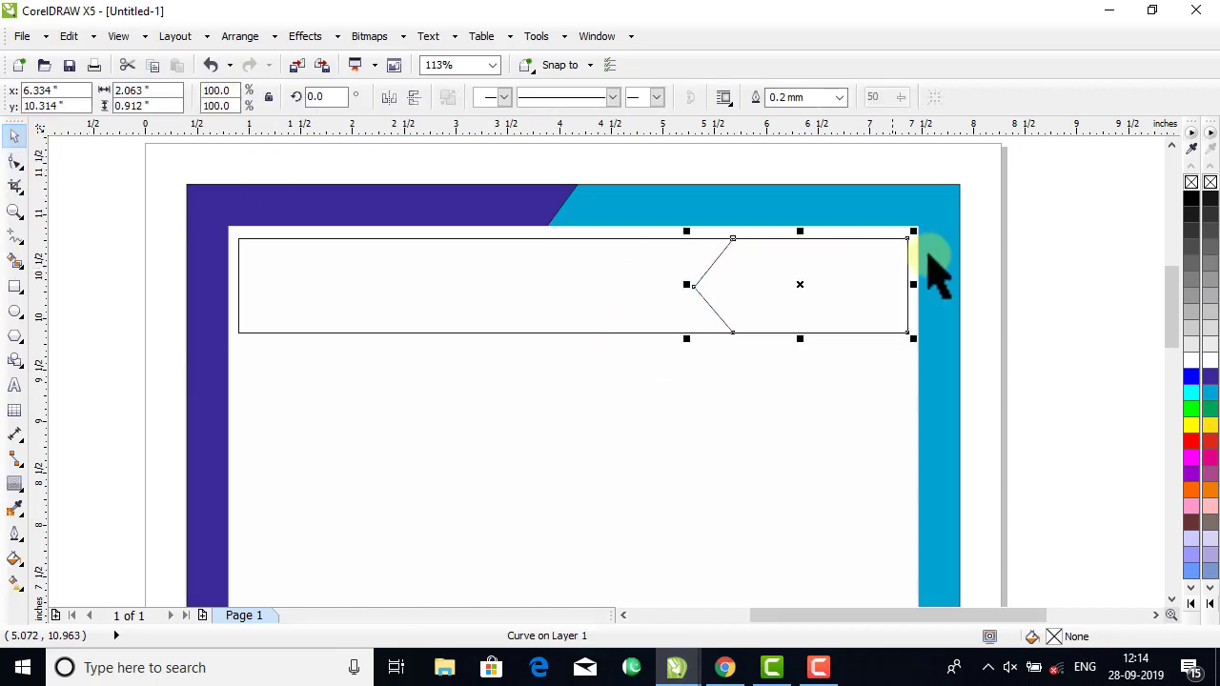
Fill the arrow-shaped banner end with the blue shade C100 M77 Y0 K0.
click(863, 305)
click(863, 305)
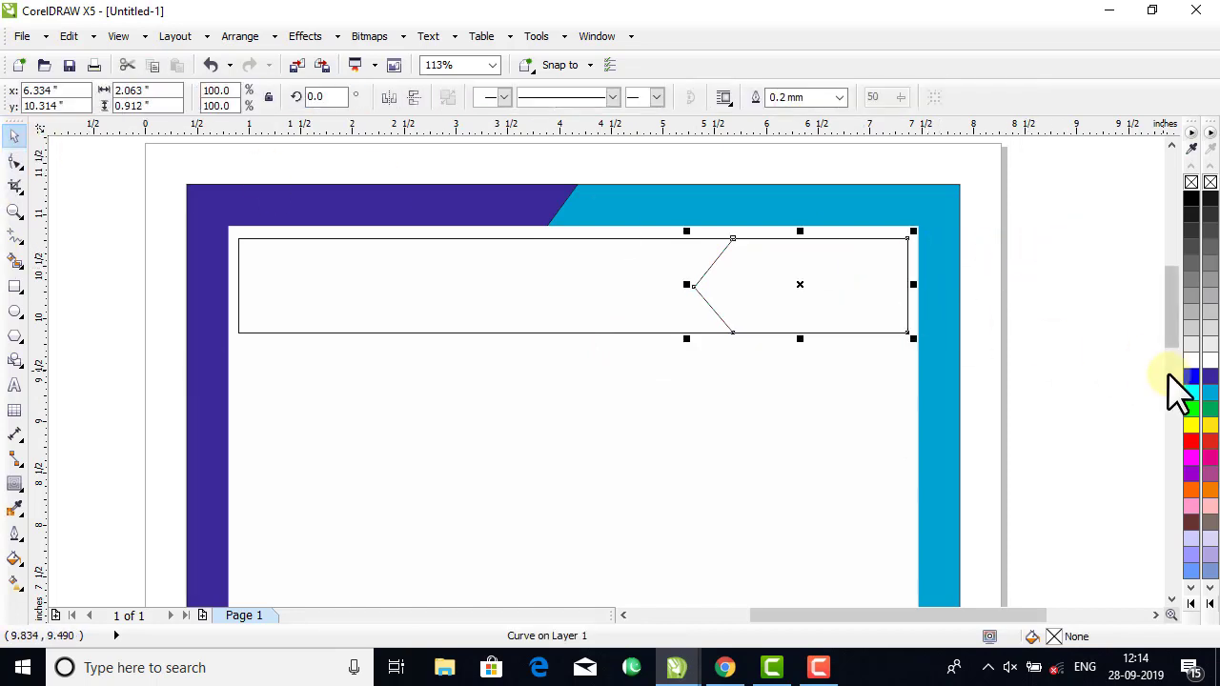
click(1206, 394)
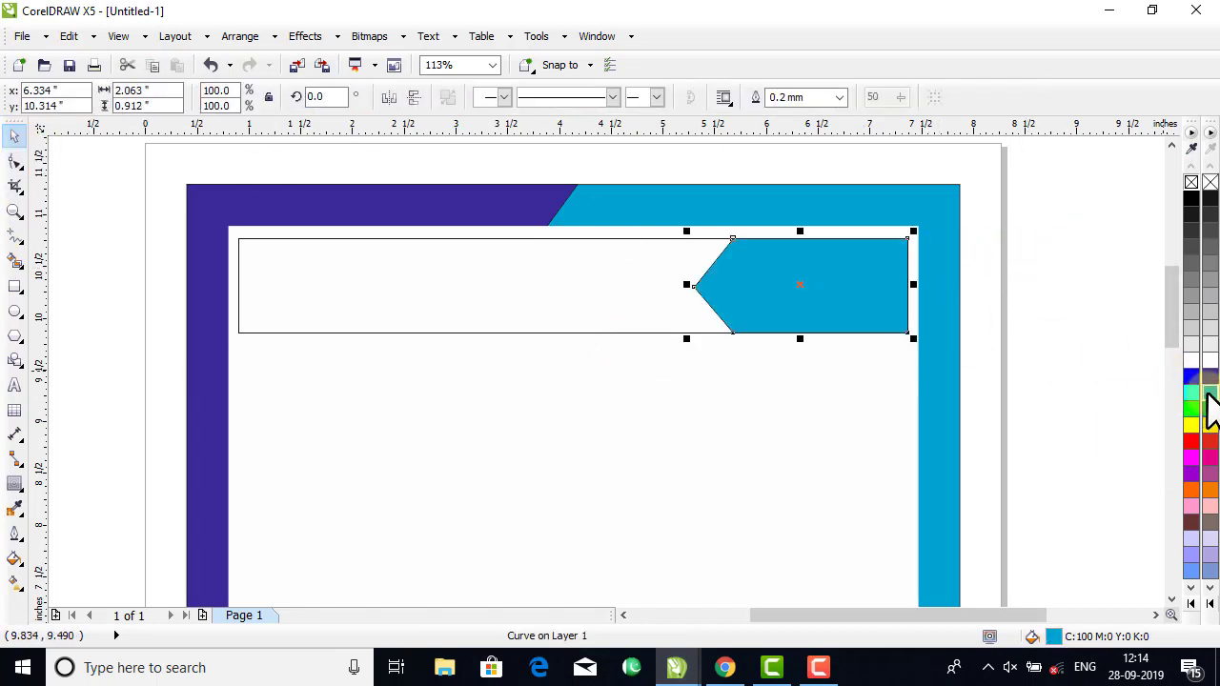
click(1207, 392)
click(1180, 458)
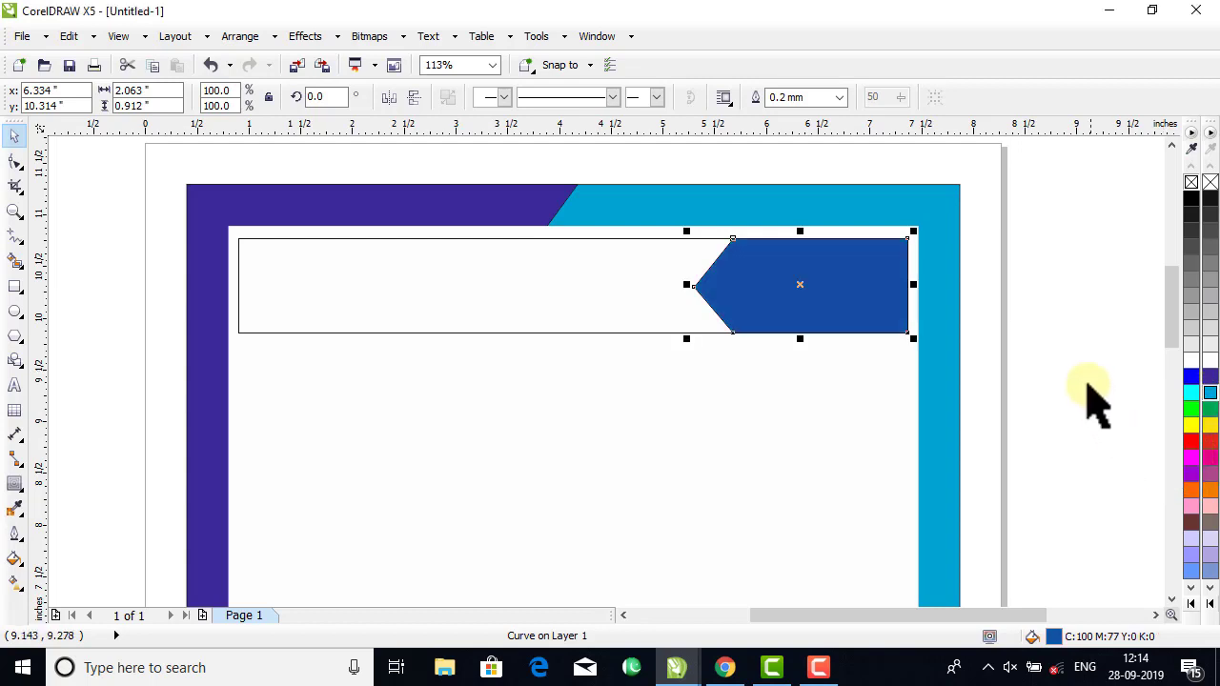
Remove the outline from the blue arrow-shaped banner end.
click(1029, 307)
click(748, 276)
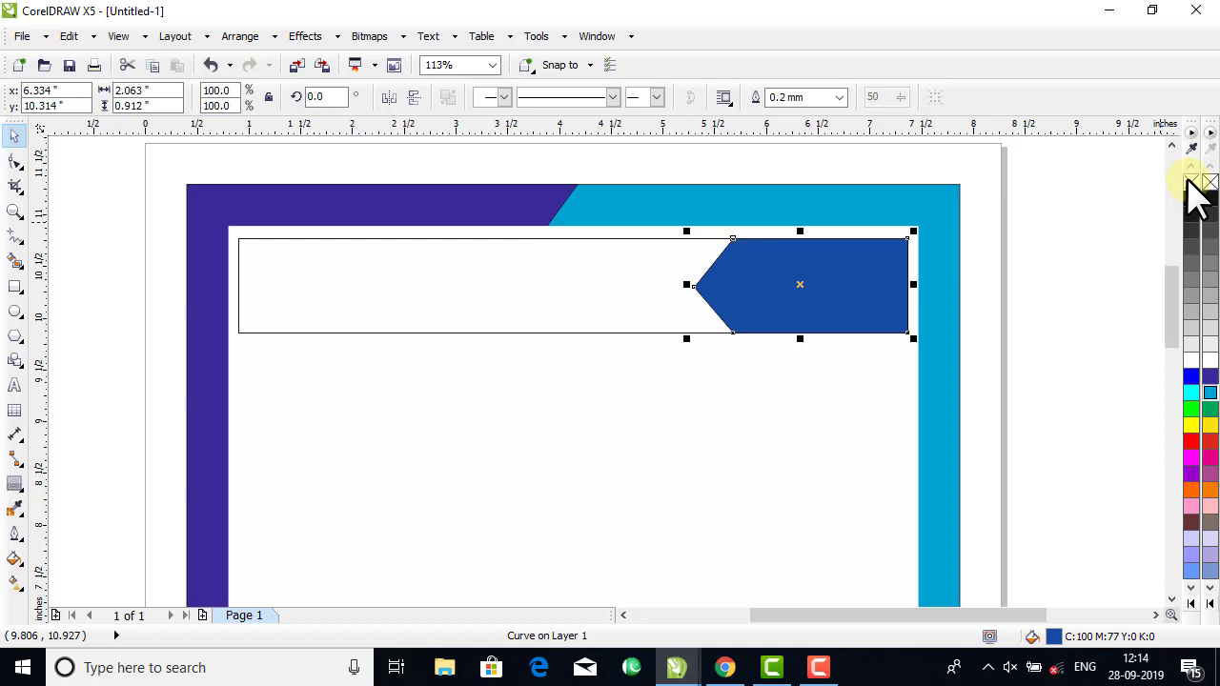
right_click(1190, 181)
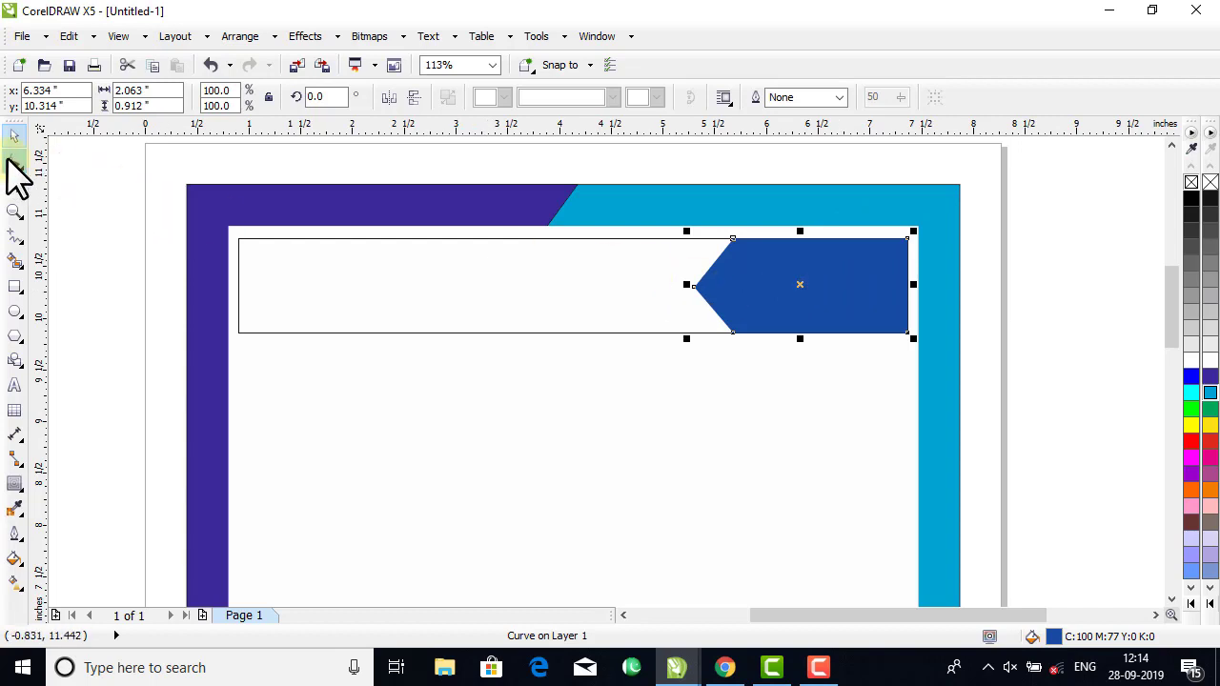
click(15, 162)
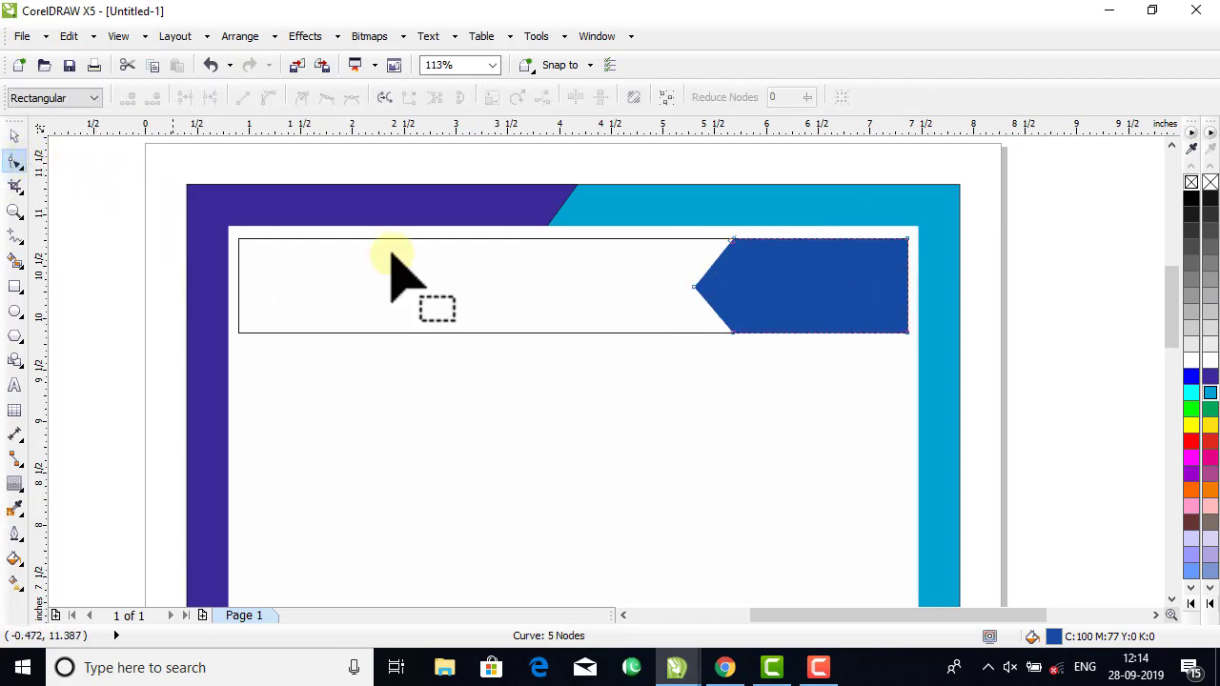
drag(779, 226, 690, 318)
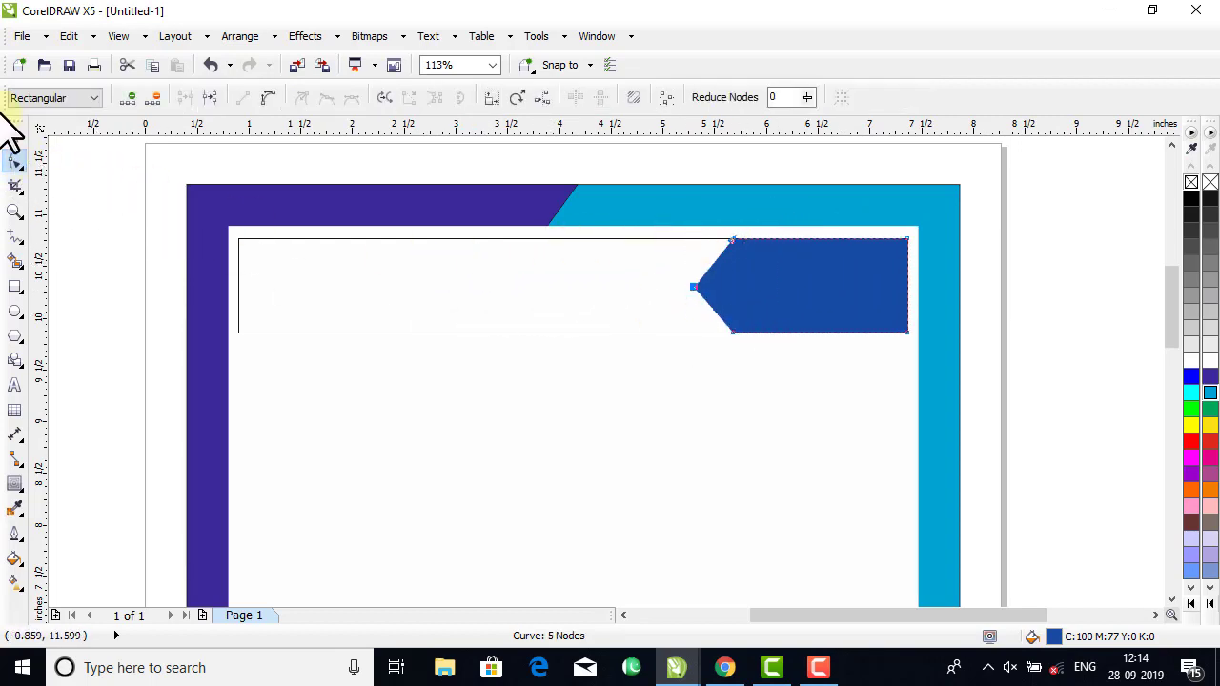
click(15, 133)
click(1010, 283)
Copy the blue arrow shape and paste a duplicate directly on top of the original.
click(805, 288)
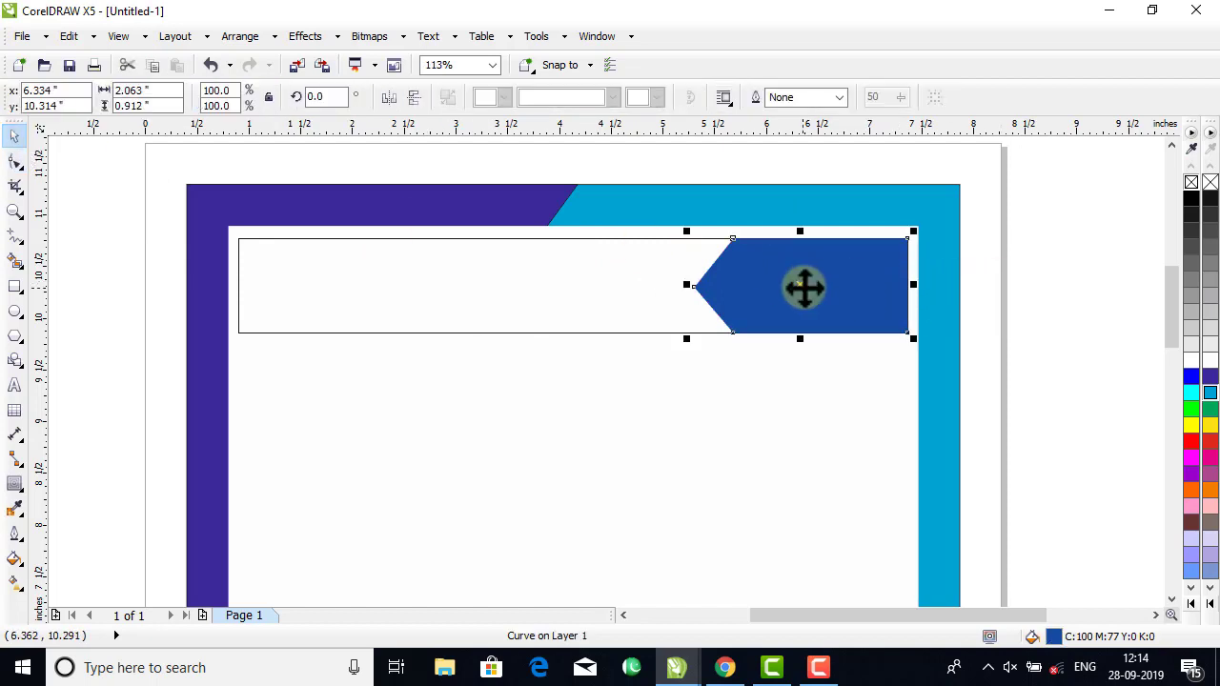
right_click(861, 285)
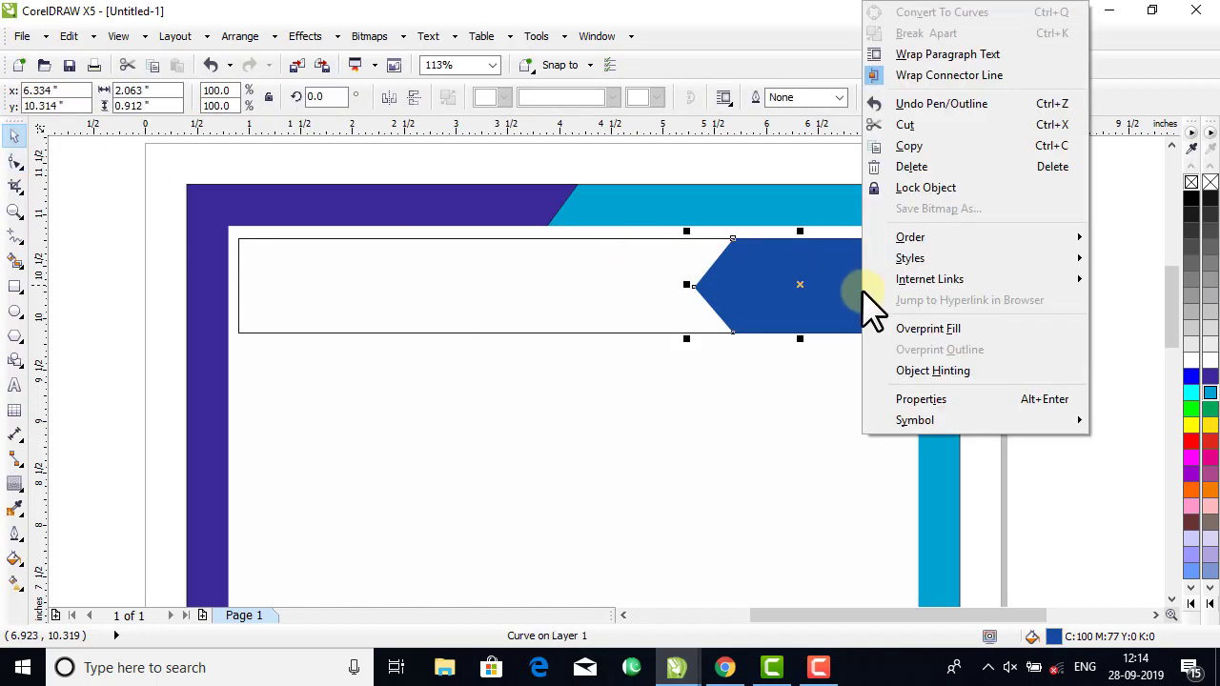
click(908, 146)
click(1053, 233)
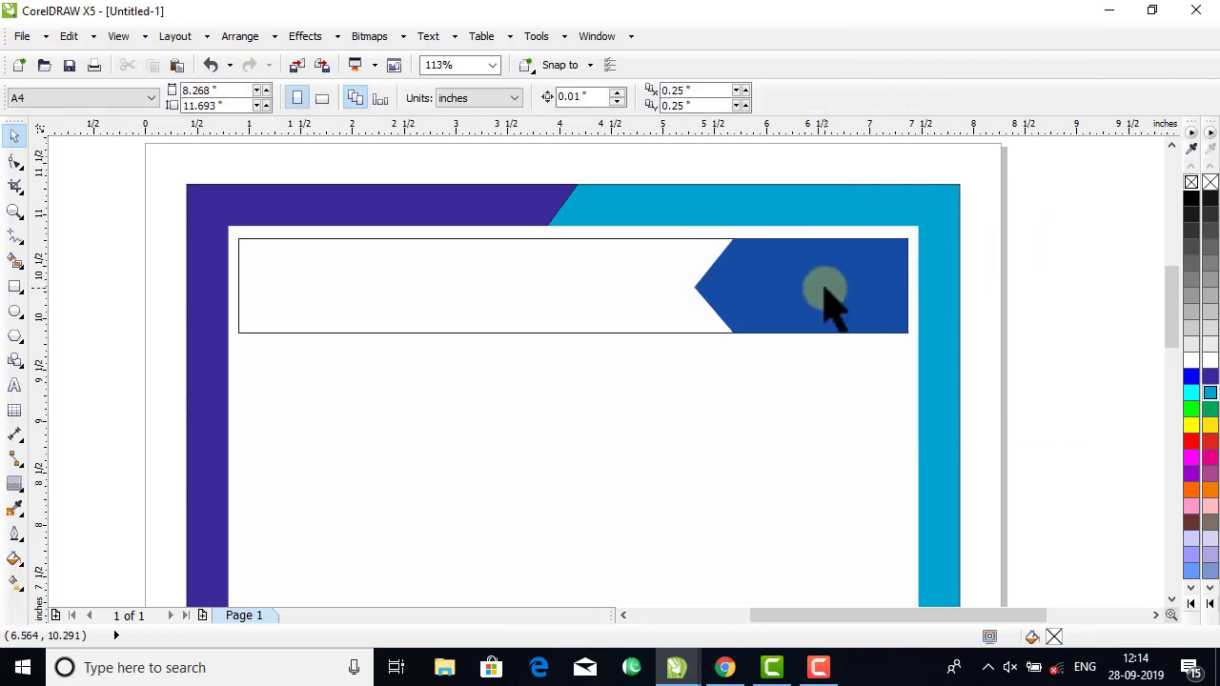
click(823, 290)
right_click(824, 286)
click(1086, 282)
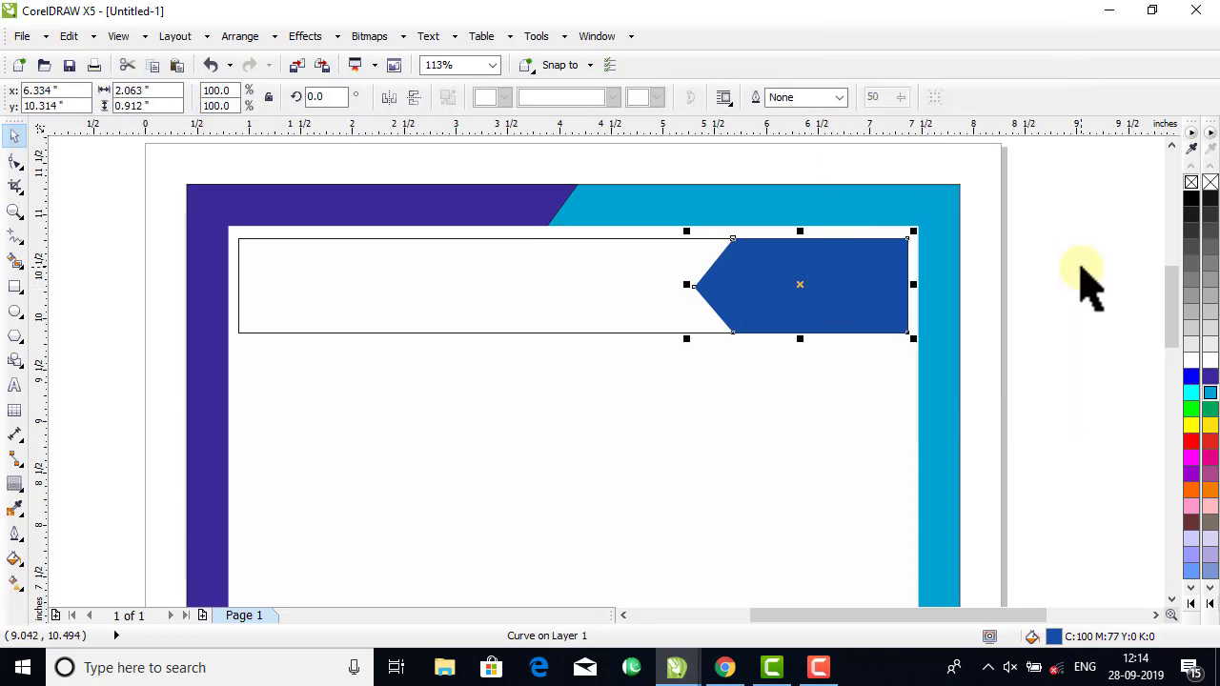
right_click(1084, 278)
click(1098, 262)
click(1092, 259)
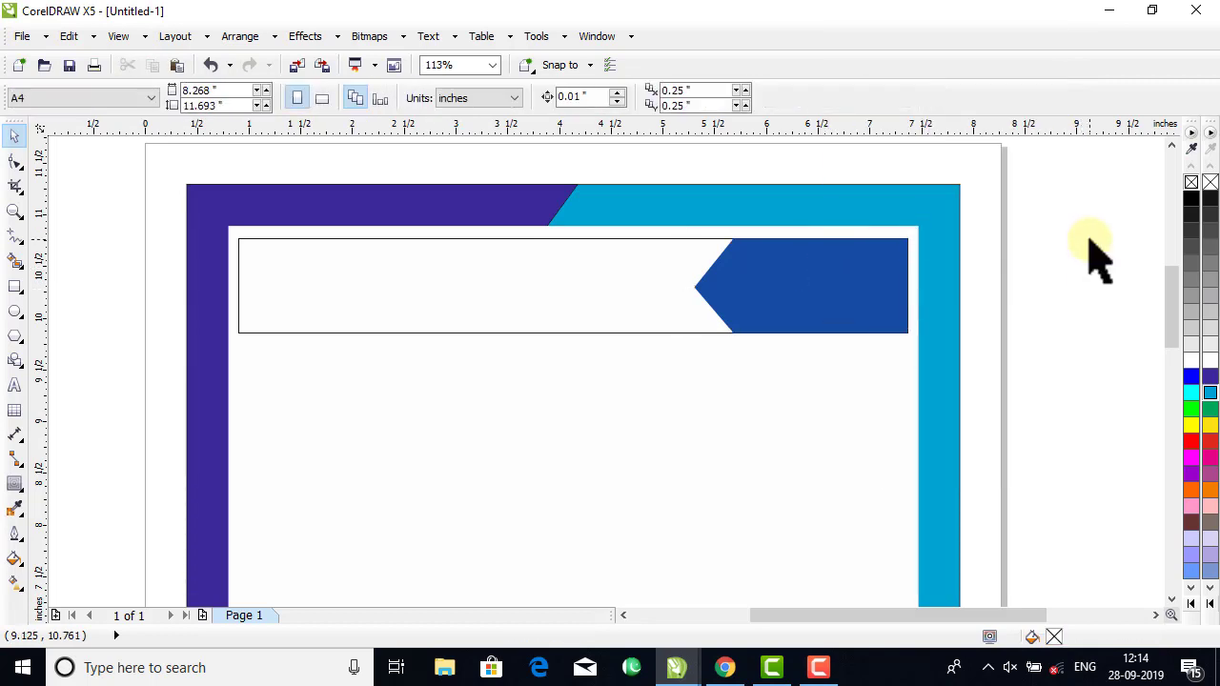
right_click(1086, 272)
click(933, 364)
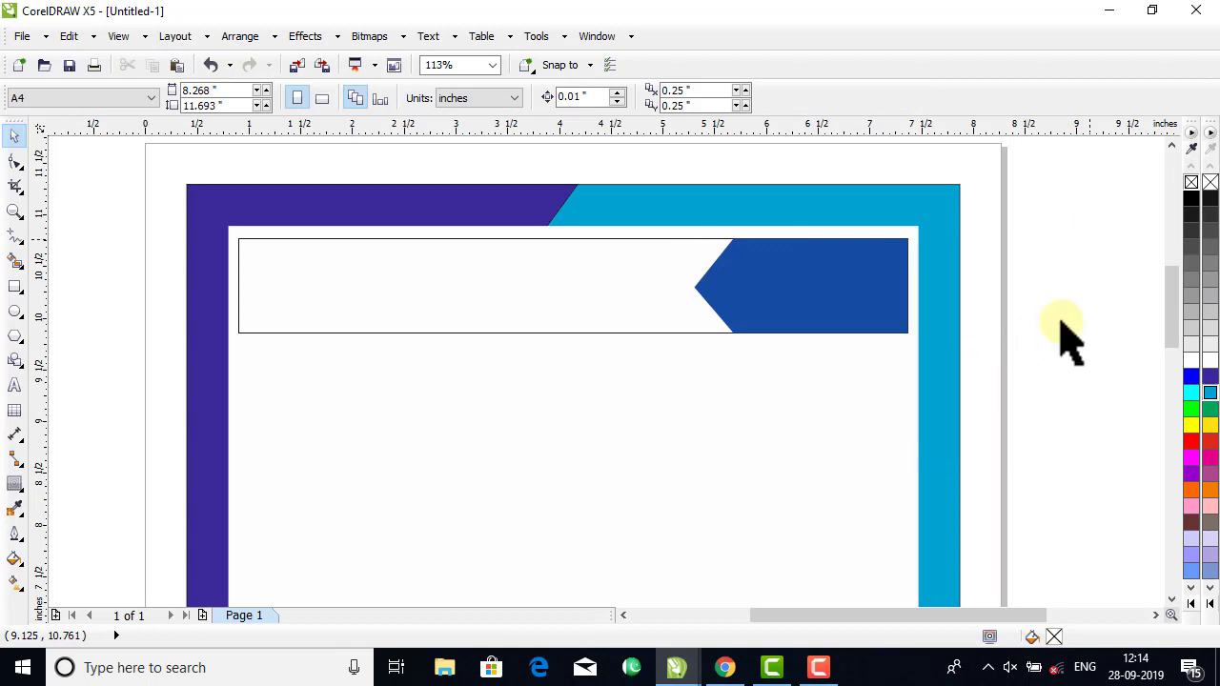
drag(798, 295, 694, 305)
key(ctrl+z)
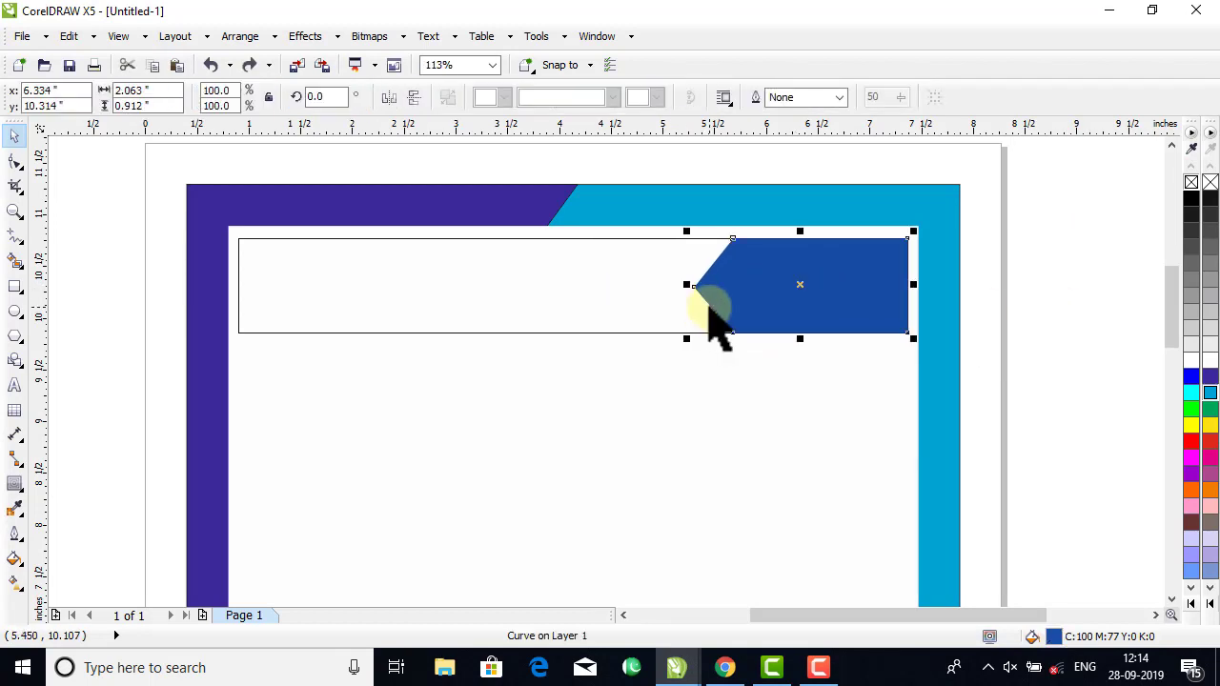
Select the three nodes of the duplicate's arrow point and nudge them about 0.06 inch to the left.
click(17, 163)
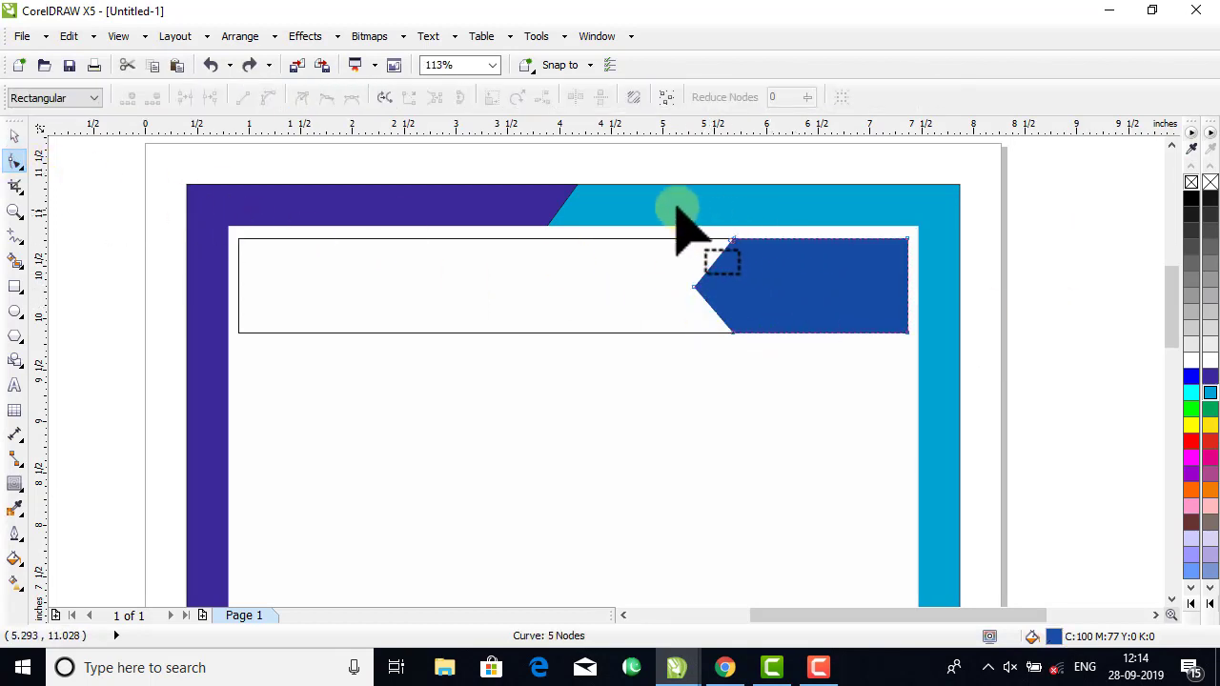
drag(657, 164, 792, 417)
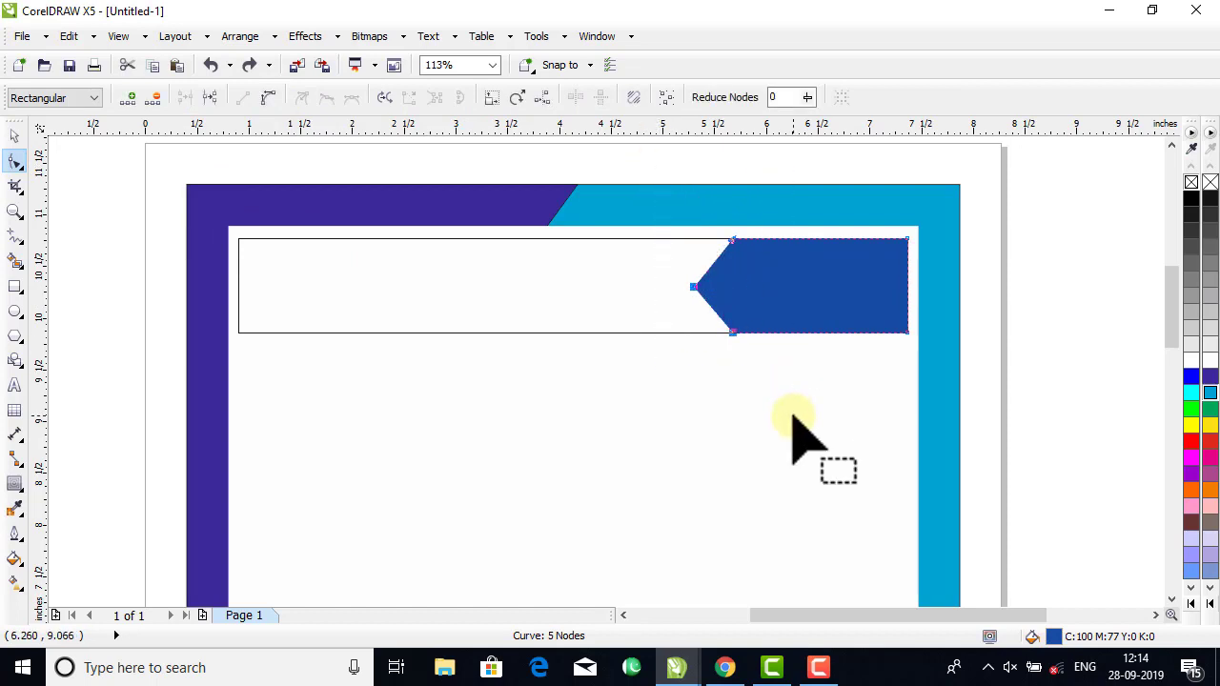
key(Left)
key(Left)
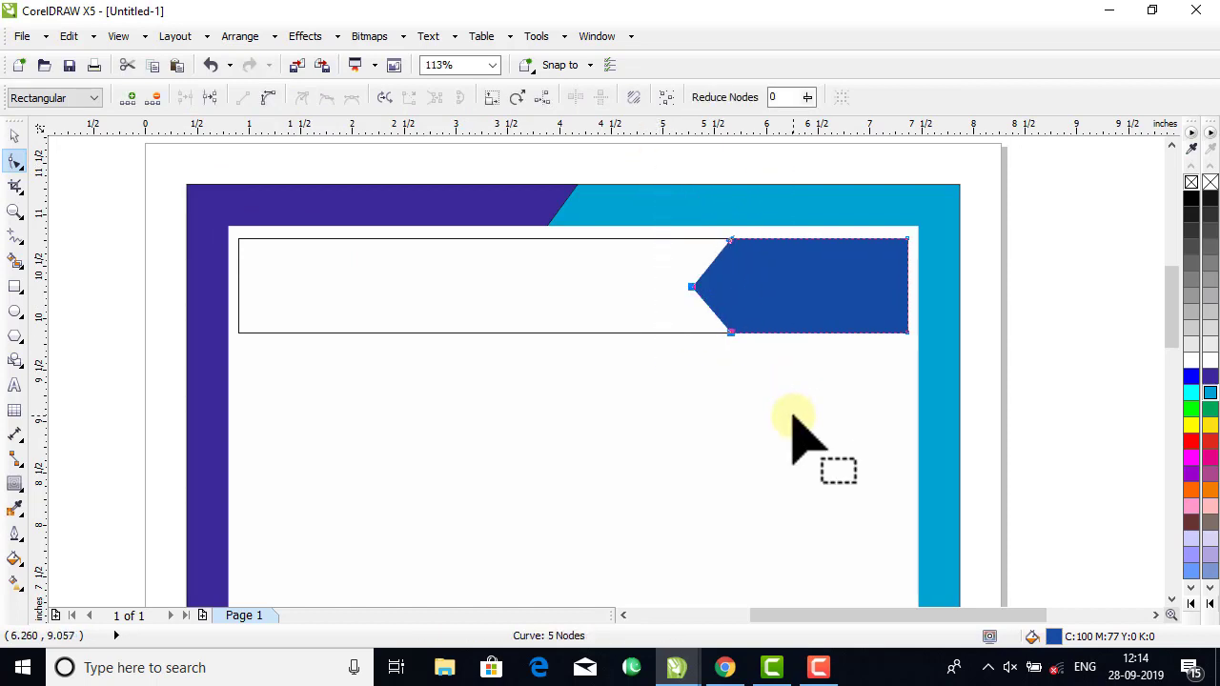
key(Left)
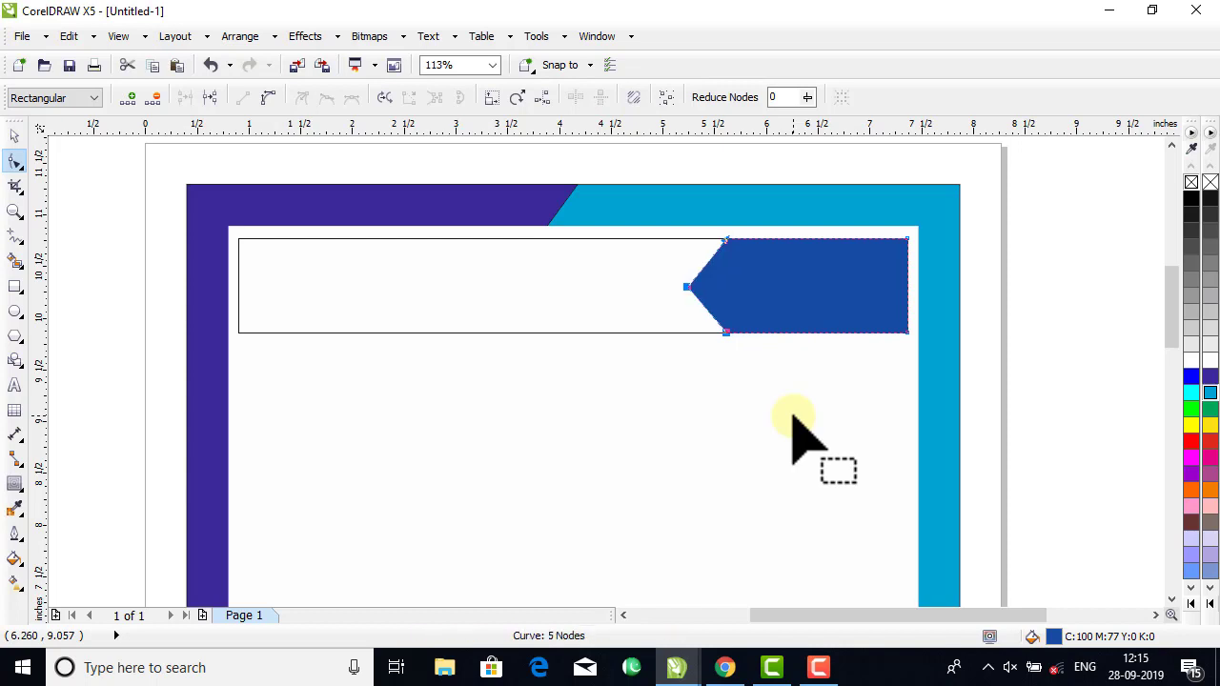
click(11, 136)
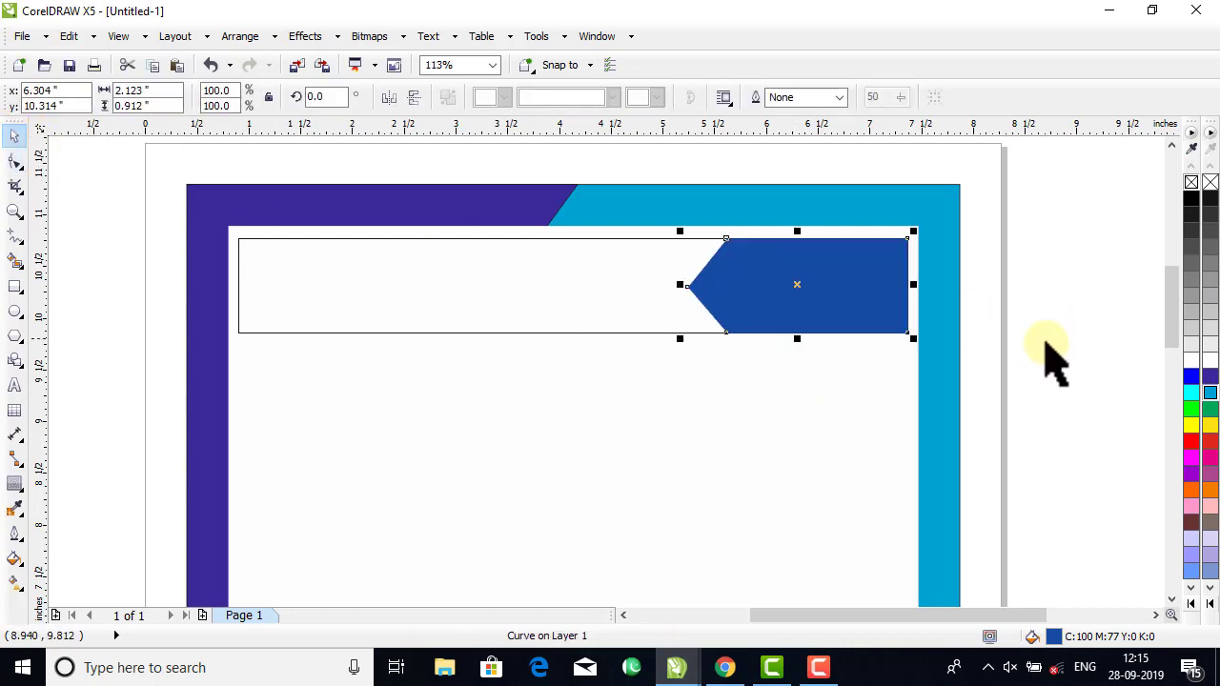
Place the widened arrow copy behind the blue arrow and fill it yellow, C0 M0 Y100 K0.
click(1192, 360)
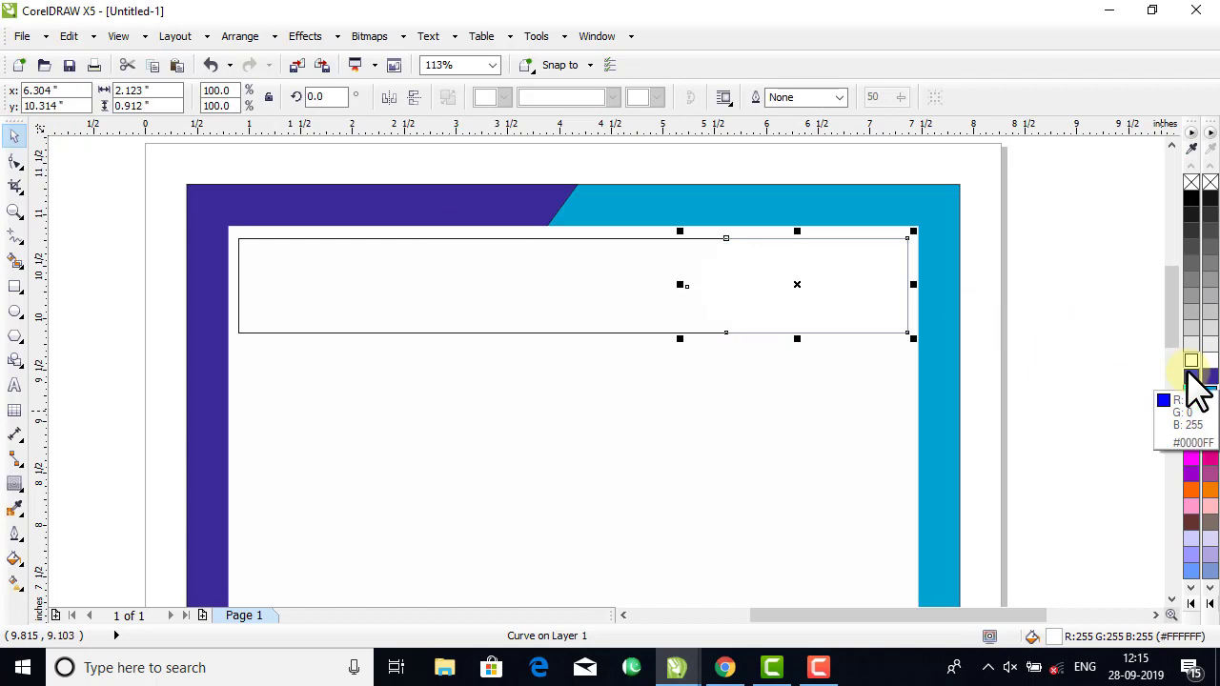
click(1190, 375)
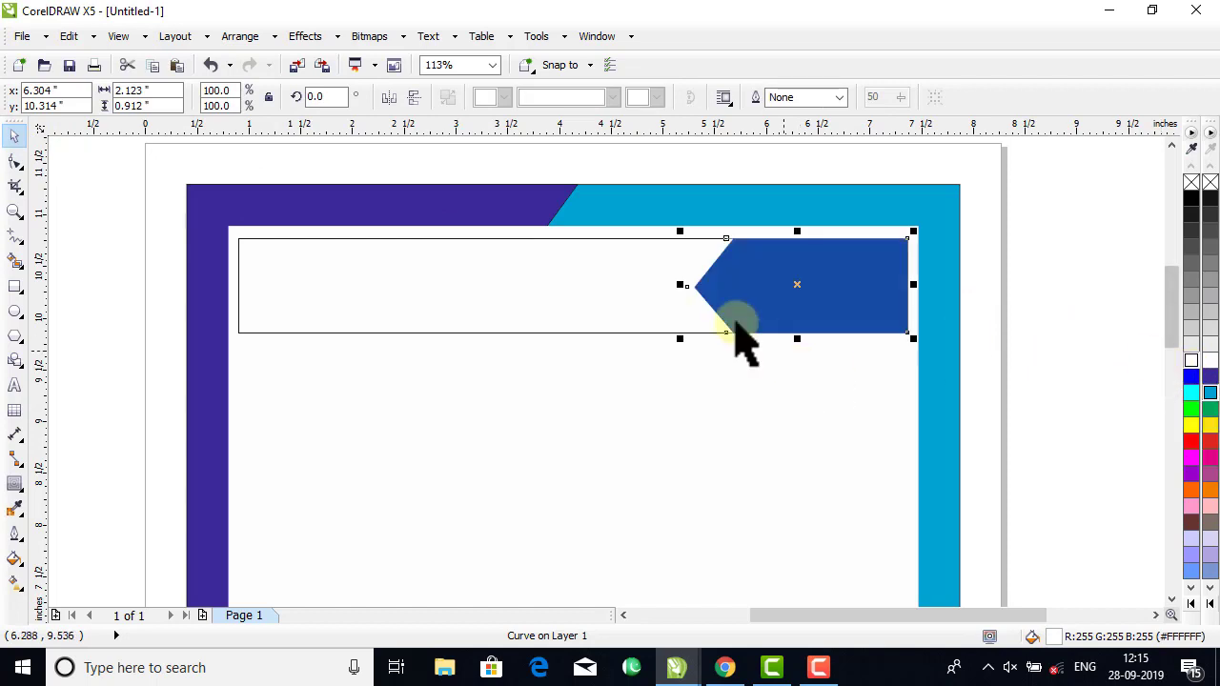
right_click(1208, 426)
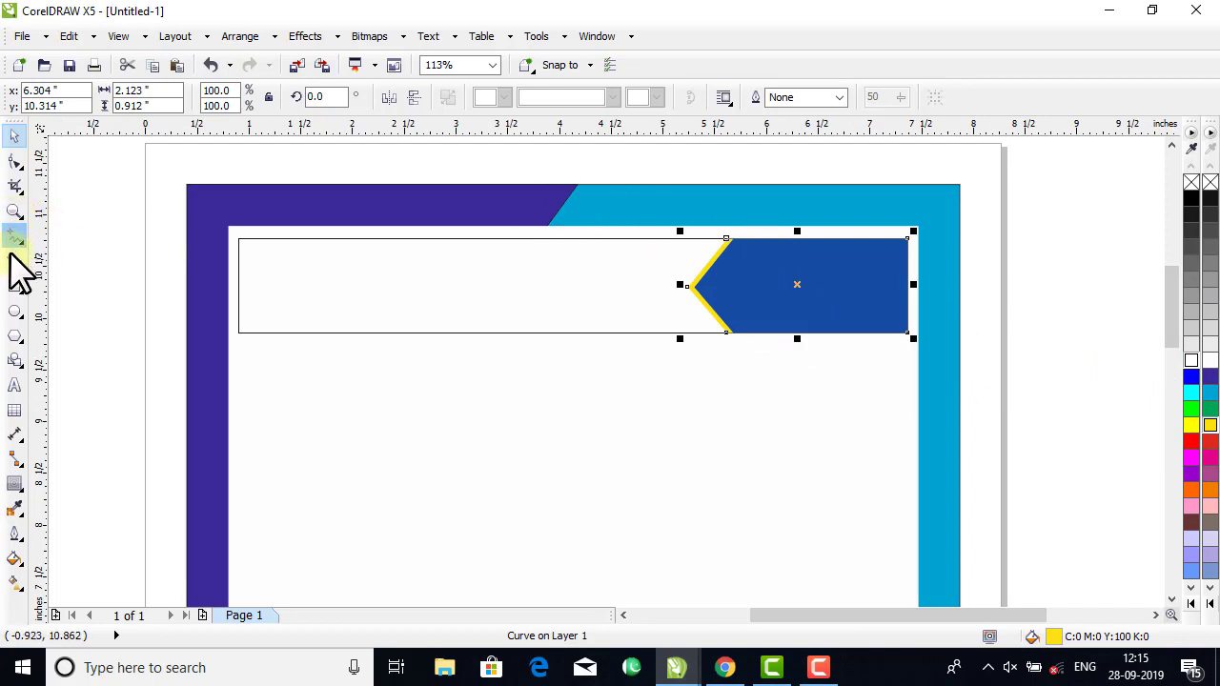
Nudge the yellow shape's three arrow-point nodes slightly further left to thicken the yellow edge around the blue arrow.
click(29, 164)
drag(644, 172, 774, 375)
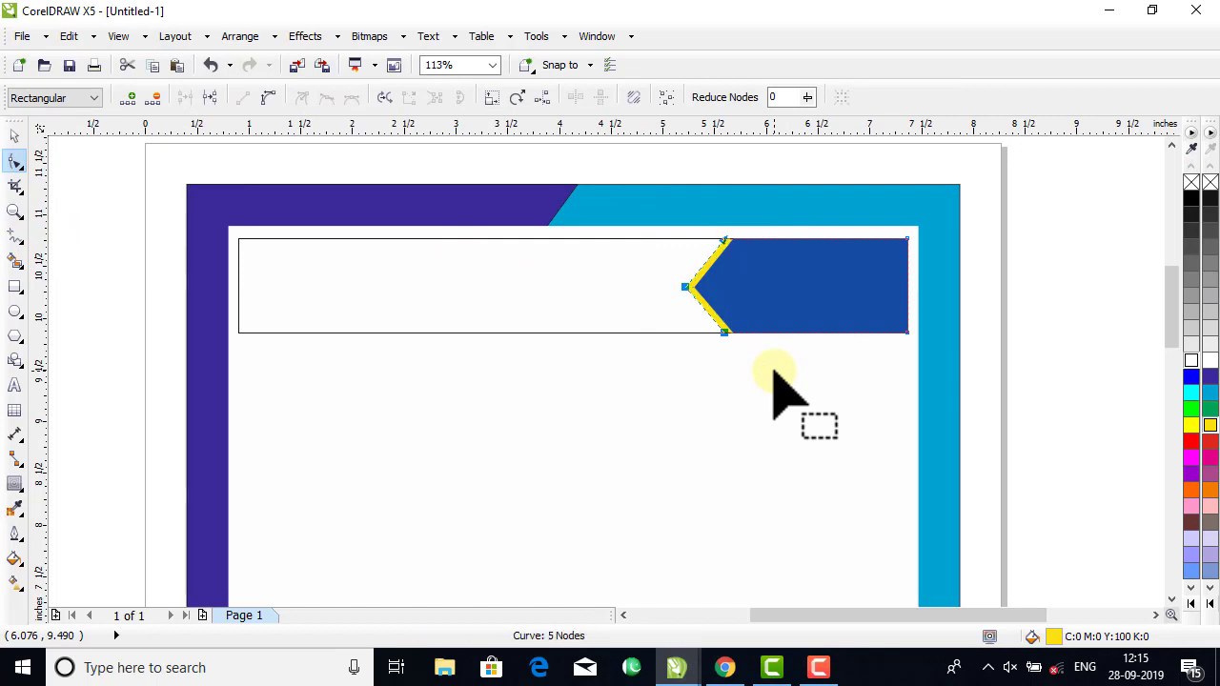
key(Left)
key(Left)
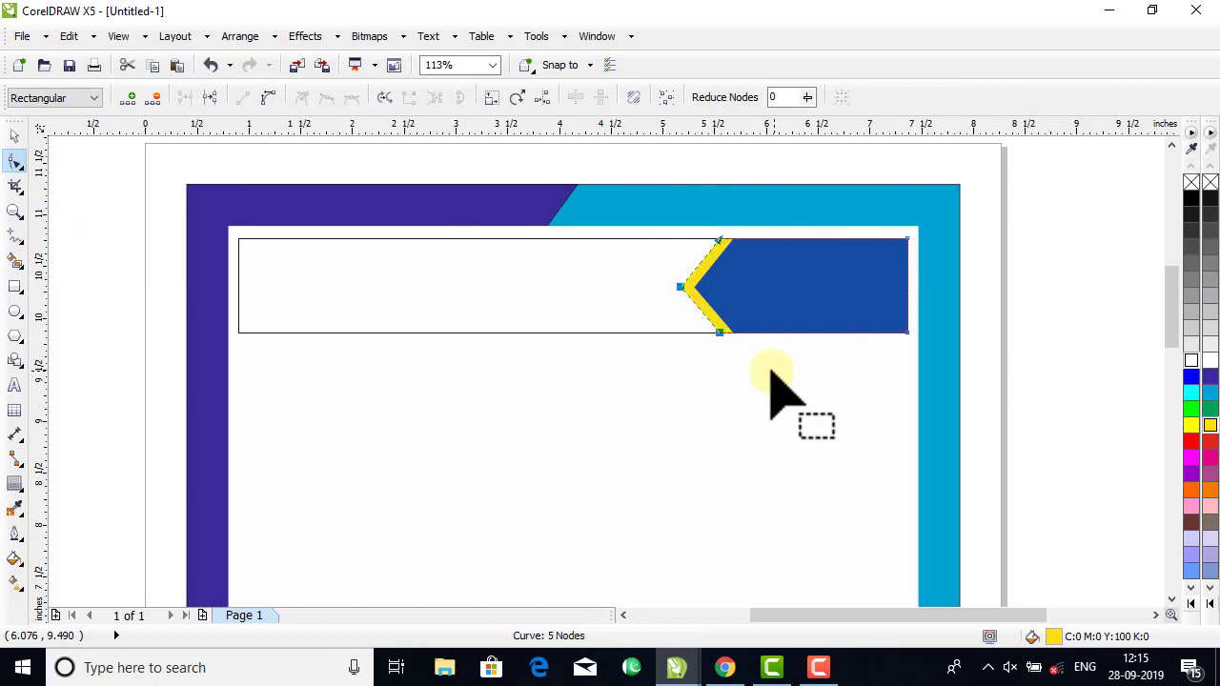
click(15, 139)
drag(715, 262, 684, 268)
key(ctrl+z)
click(1073, 281)
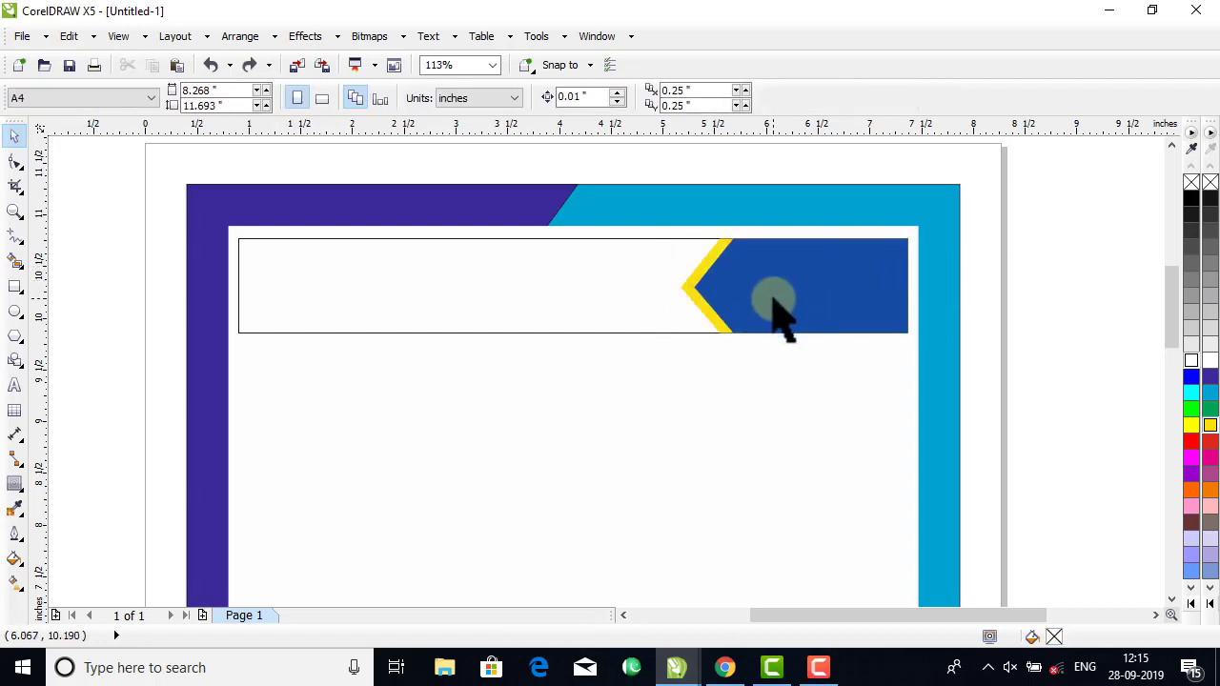
Create a separate shape from the banner area left of the yellow edge with Smart Fill and color it red, #FF0000.
click(14, 259)
click(374, 276)
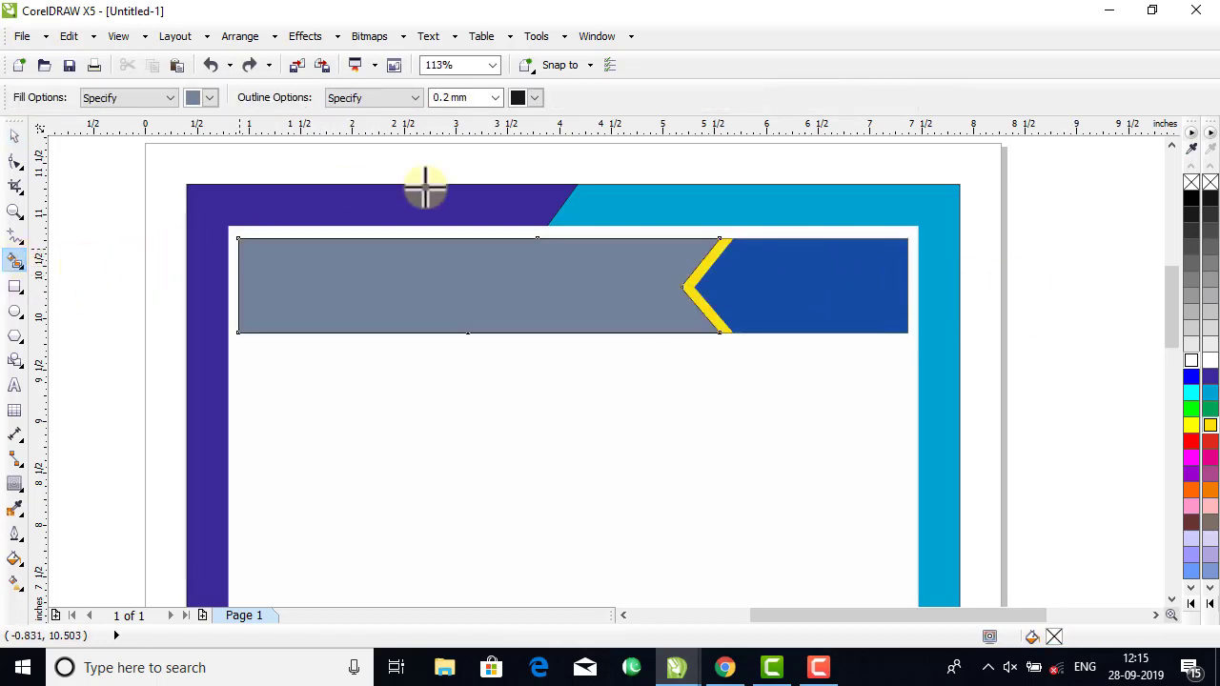
click(16, 135)
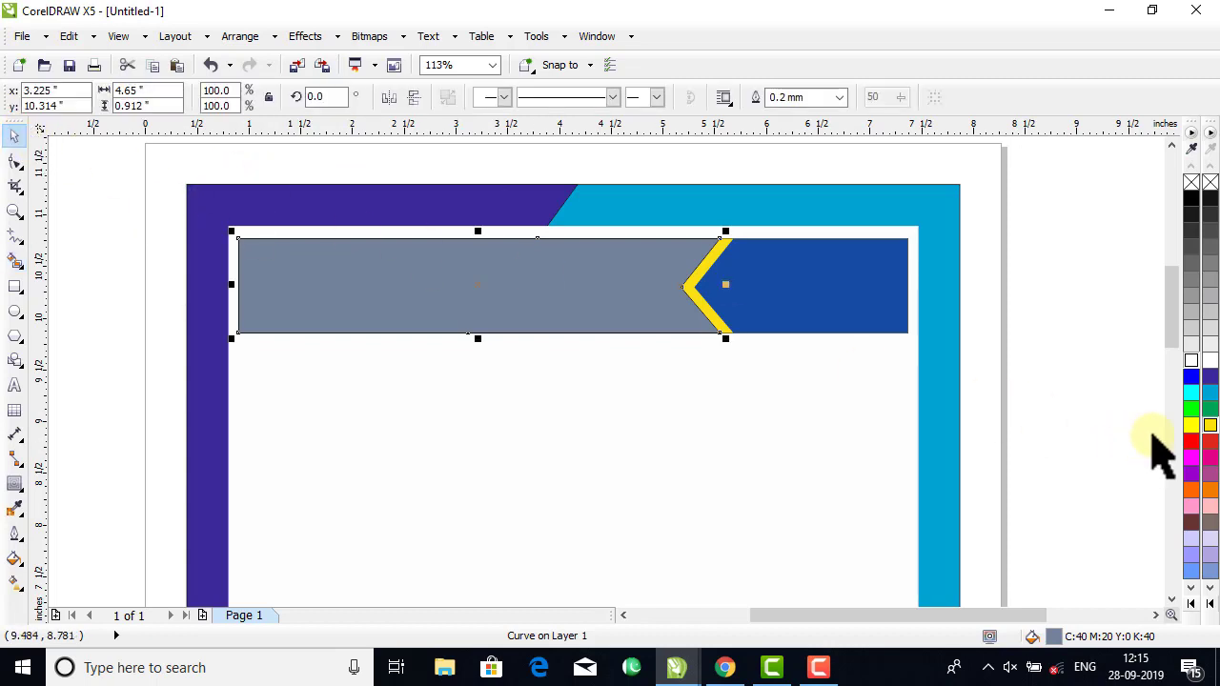
click(1199, 461)
click(1049, 349)
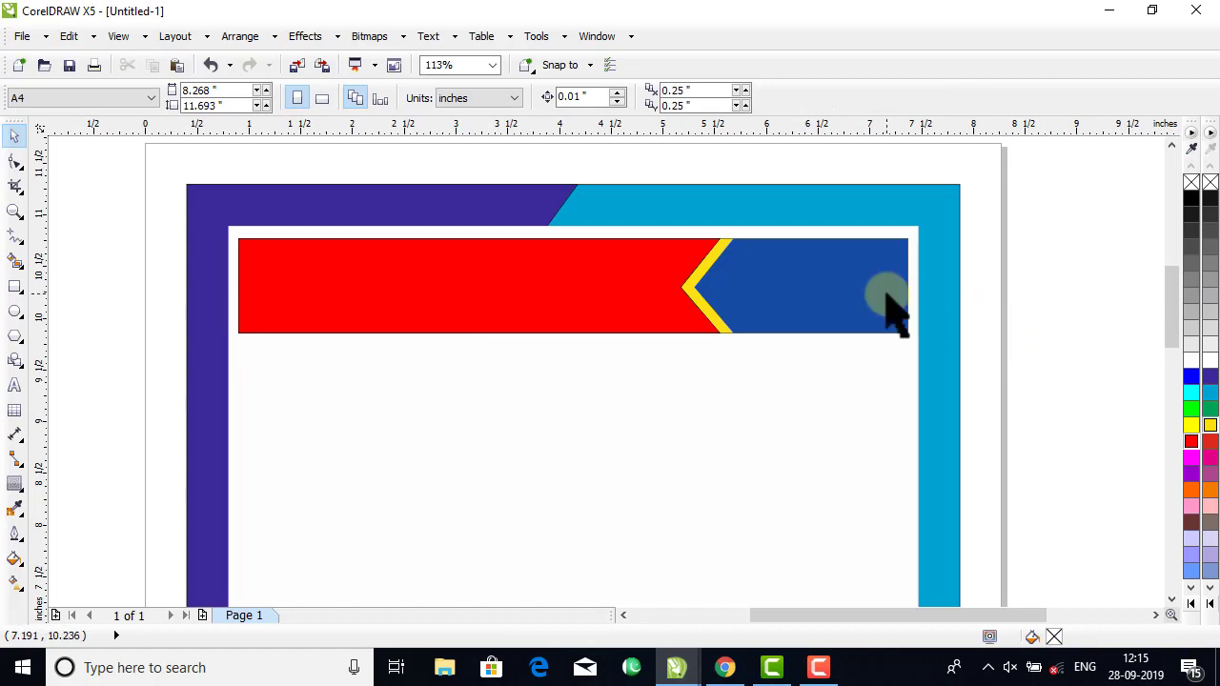
Remove the outlines from all four banner pieces and stretch them downward to a height of about 0.98 inch.
drag(1000, 196, 181, 402)
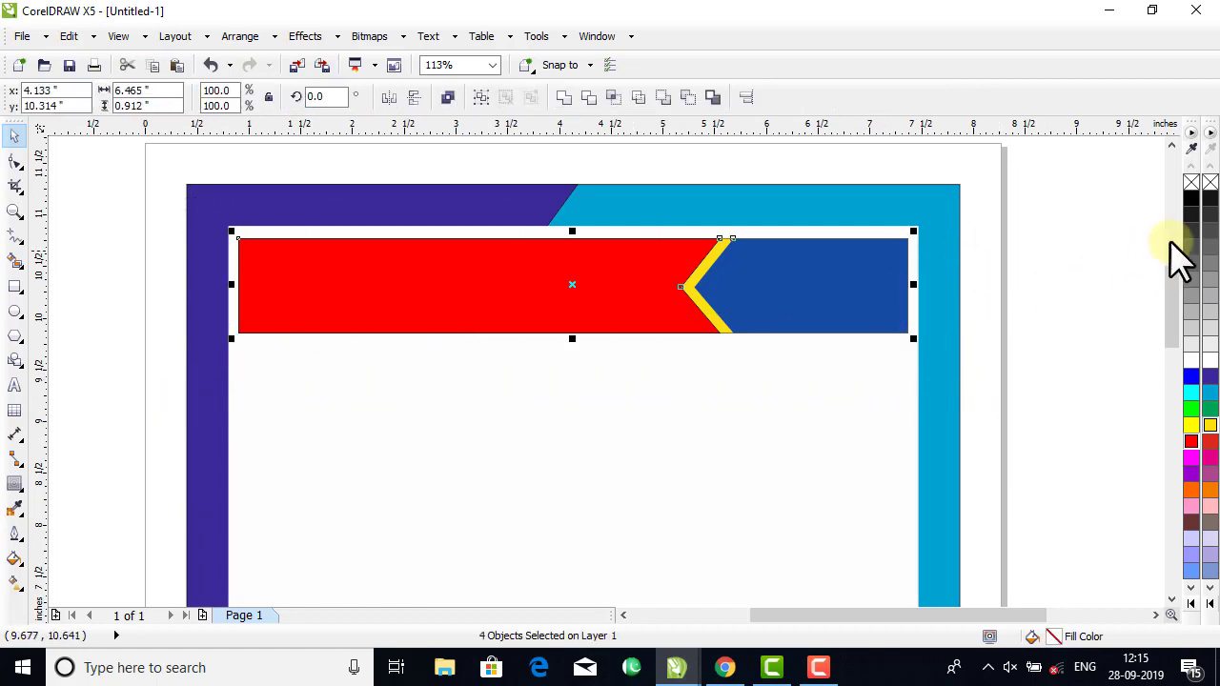
right_click(1210, 185)
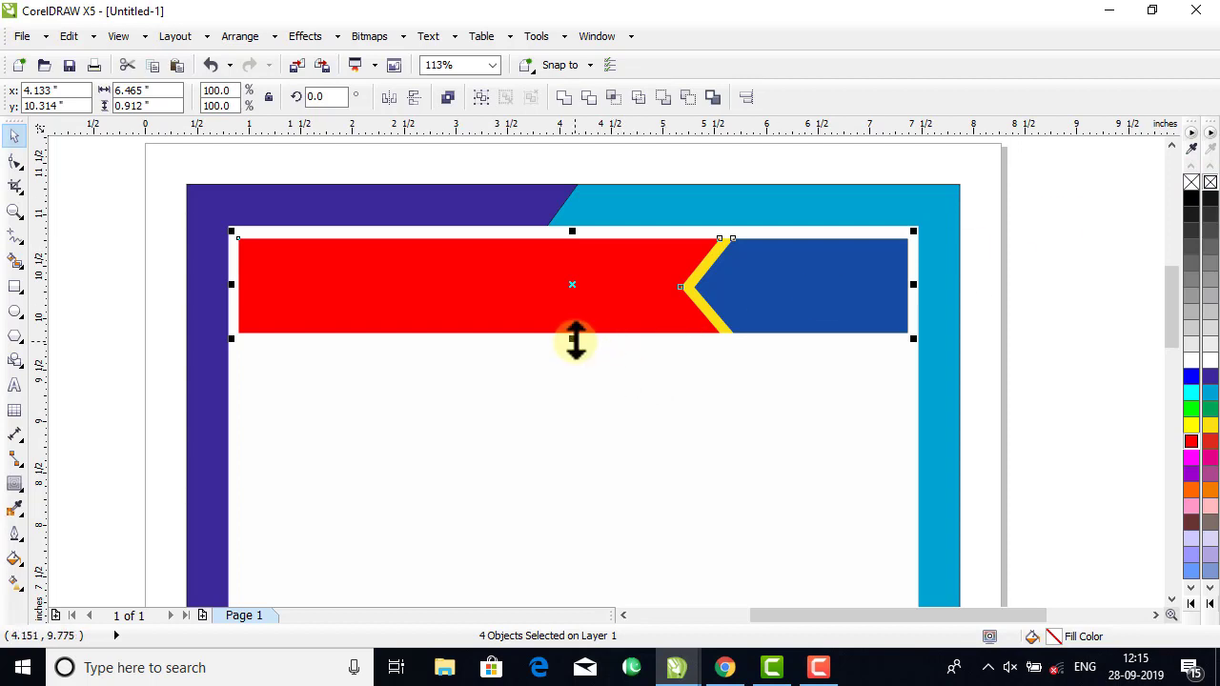
drag(573, 339, 573, 349)
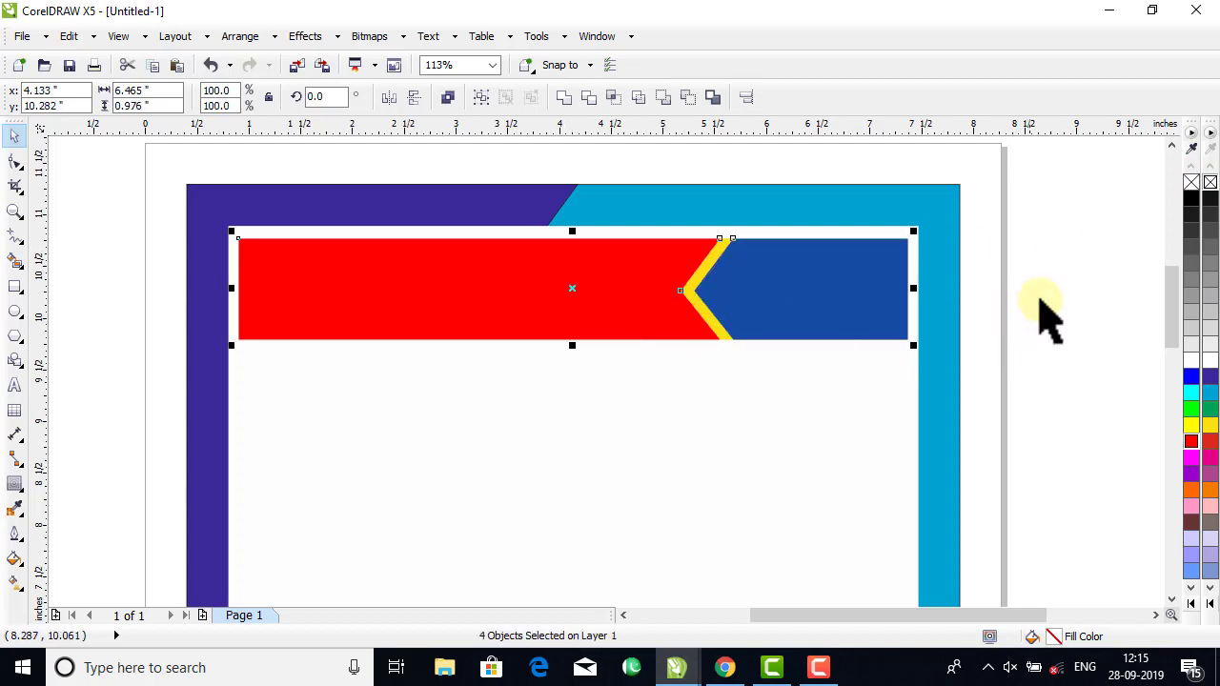
click(1048, 318)
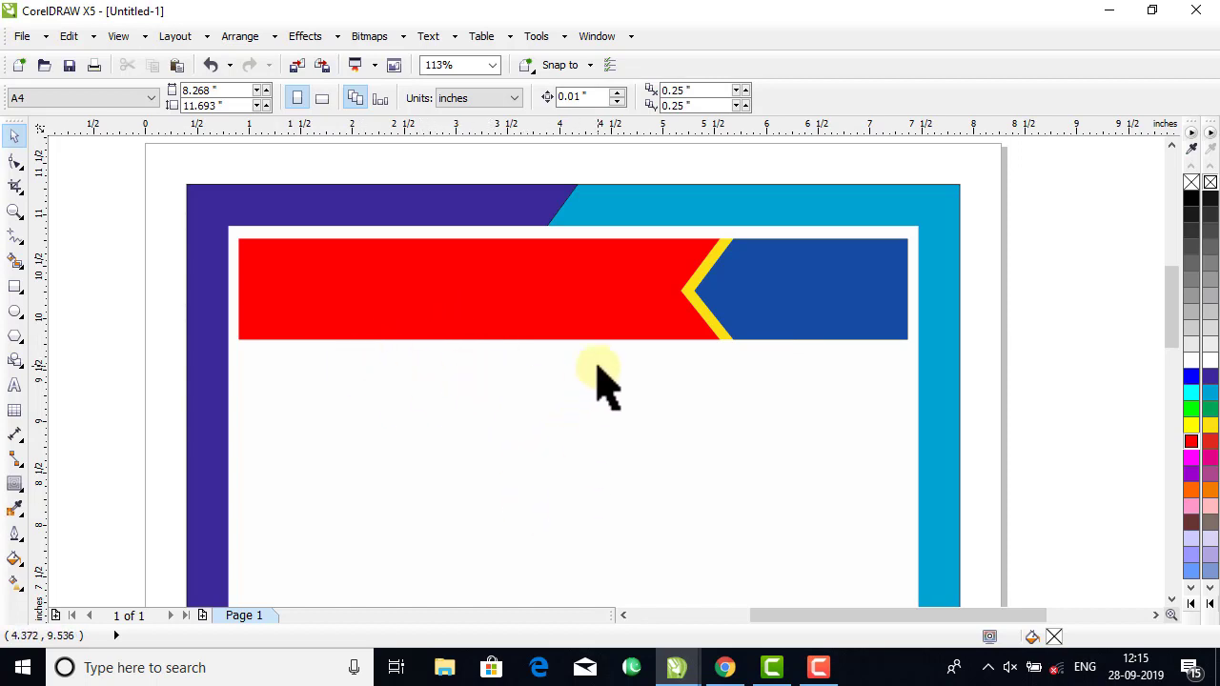
Copy the MARRIAGE CERTIFICATE and Urdu headings from Marriage certificate.cdr and paste them into the untitled document.
key(ctrl+Tab)
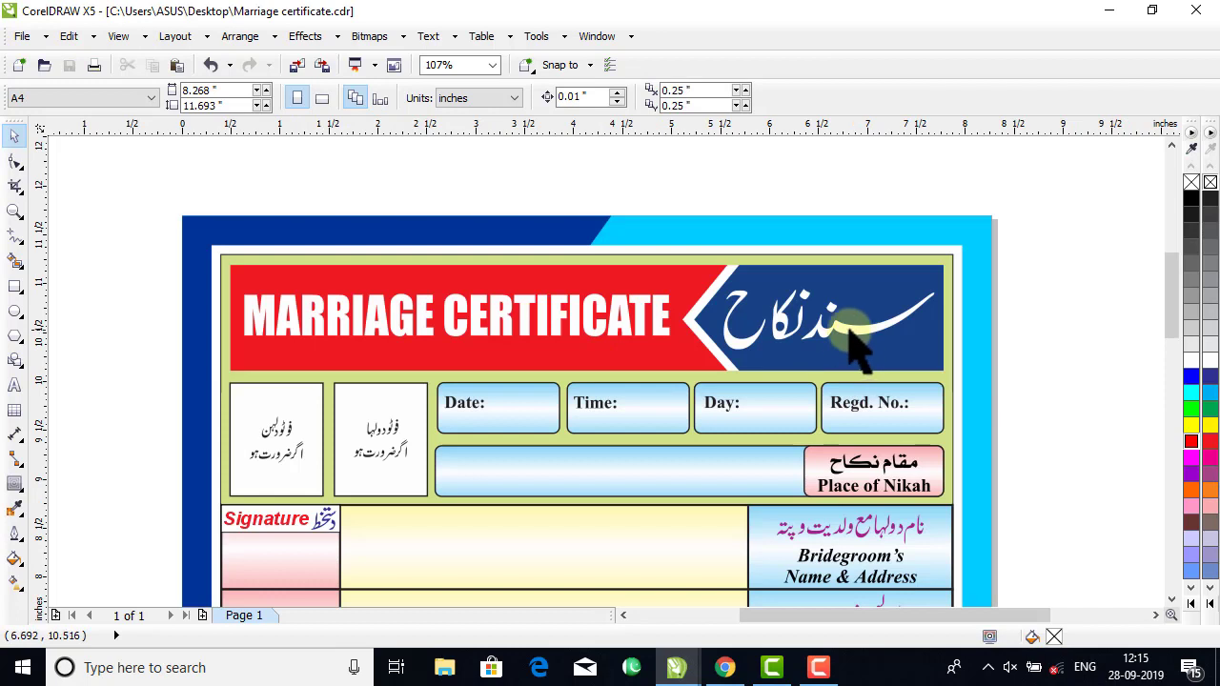
click(851, 327)
shift+click(658, 326)
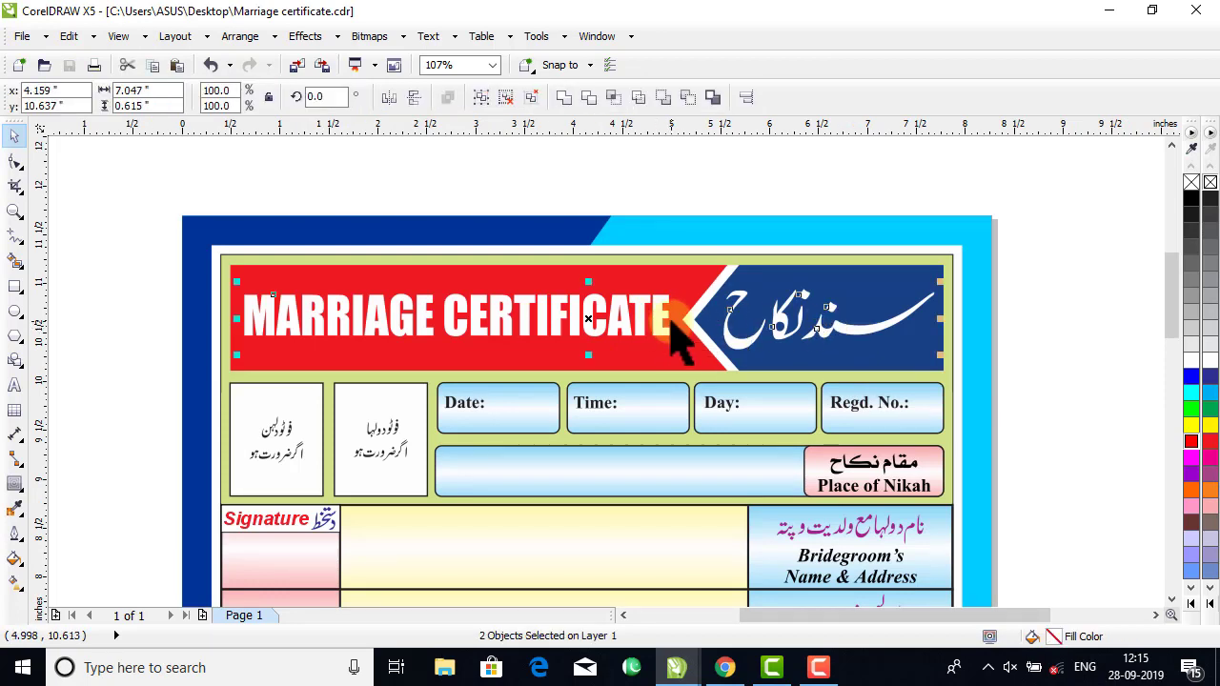
key(ctrl+Tab)
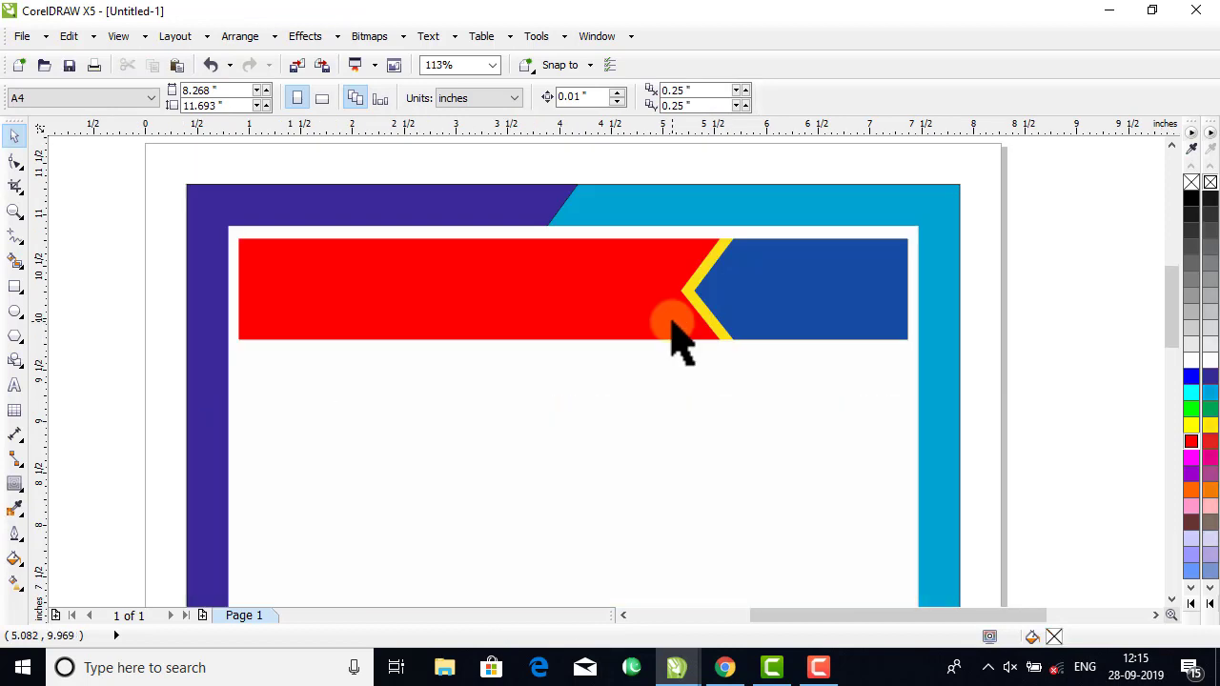
key(ctrl+v)
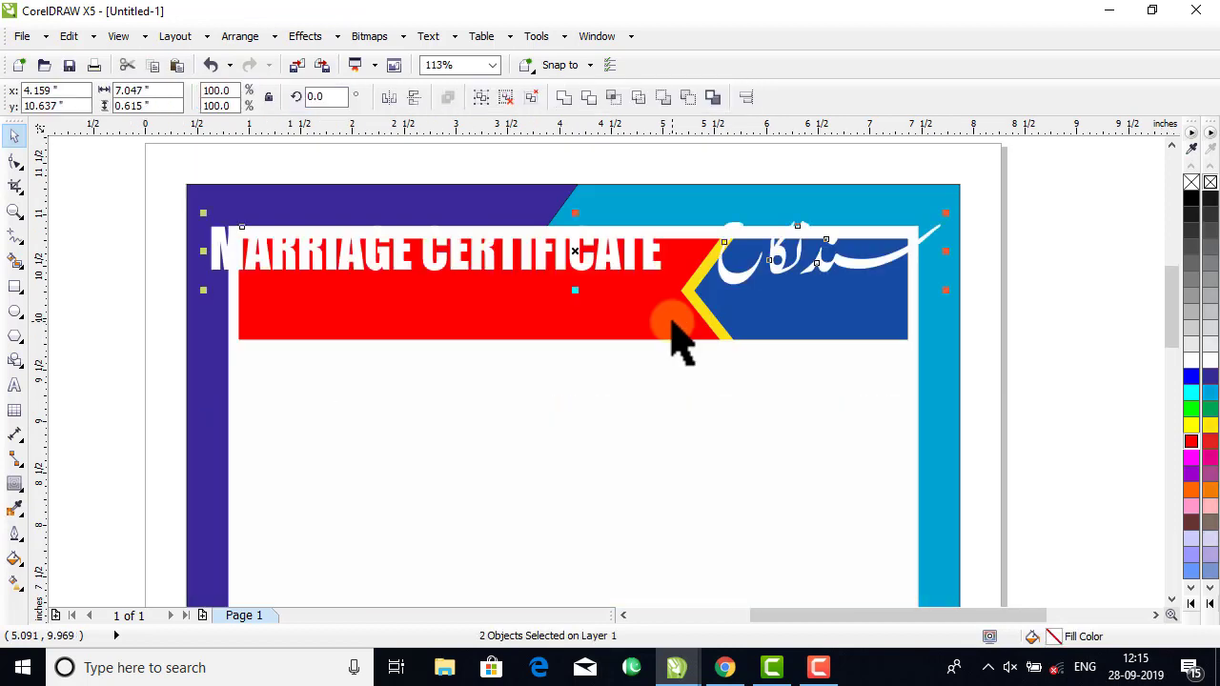
click(975, 280)
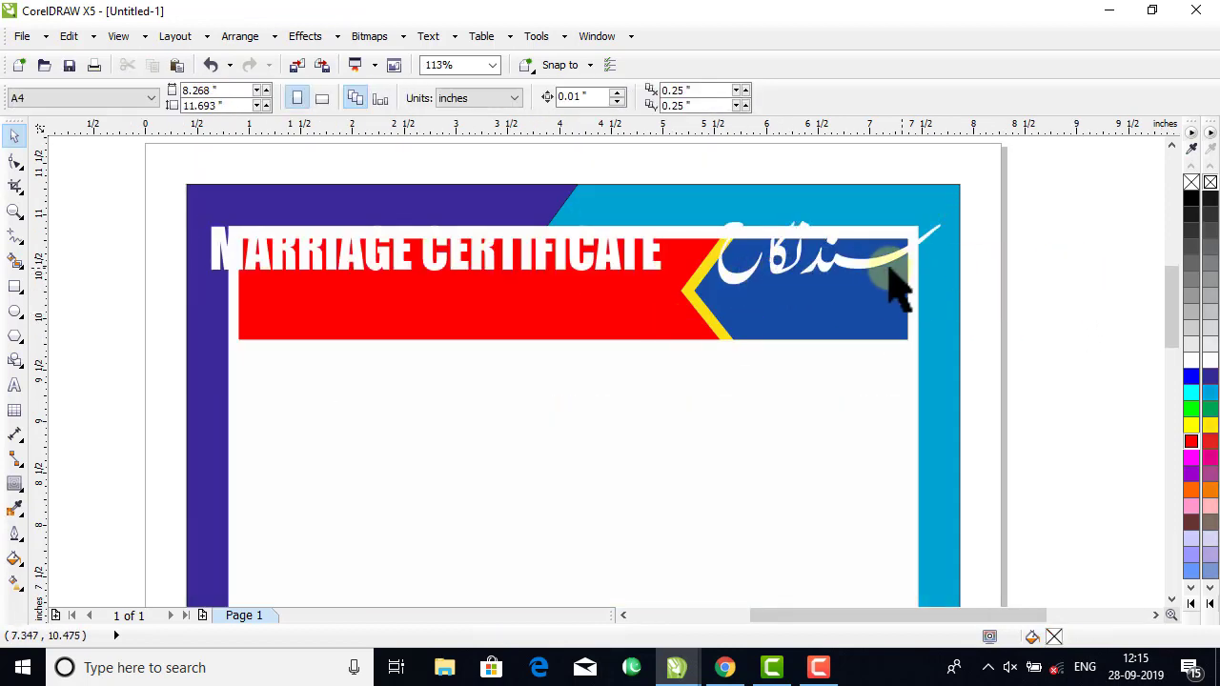
Shrink the Urdu heading and position it inside the blue arrow-shaped part of the banner.
drag(876, 283, 891, 330)
drag(817, 299, 807, 300)
drag(885, 325, 907, 332)
click(1037, 299)
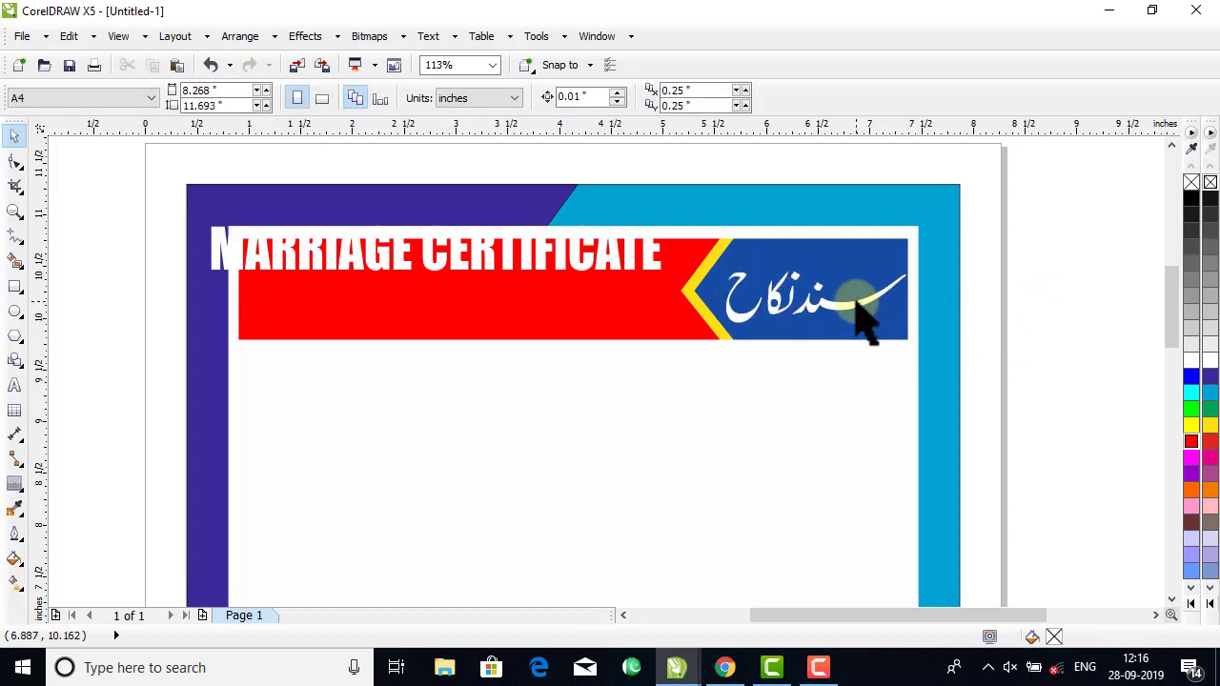
Slightly shrink the Urdu heading and fit the MARRIAGE CERTIFICATE heading, about 4.1 inches wide, inside the red part of the banner.
click(854, 296)
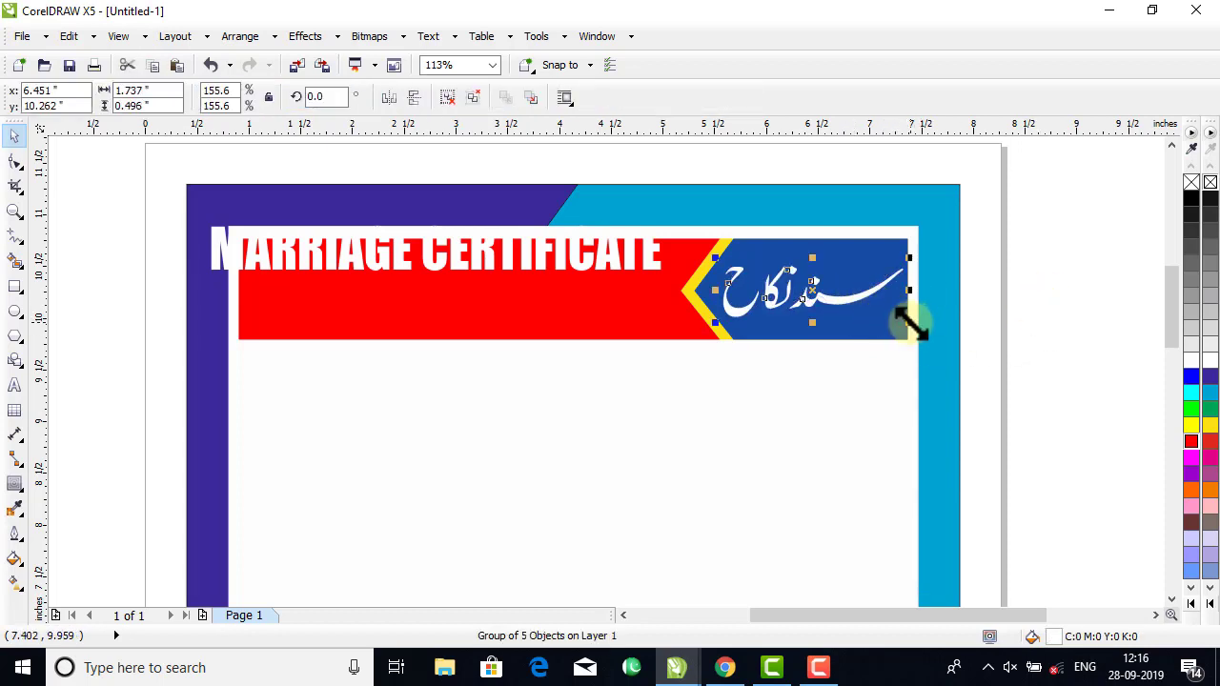
drag(910, 324, 904, 322)
click(1086, 315)
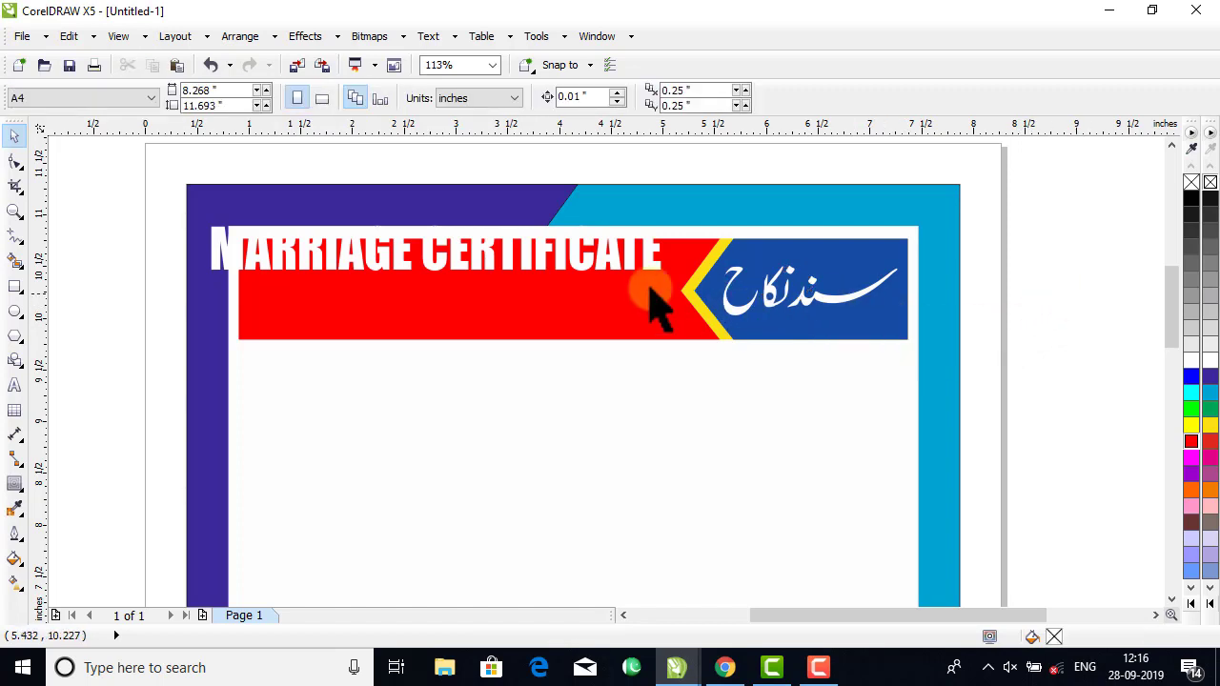
drag(624, 276, 684, 316)
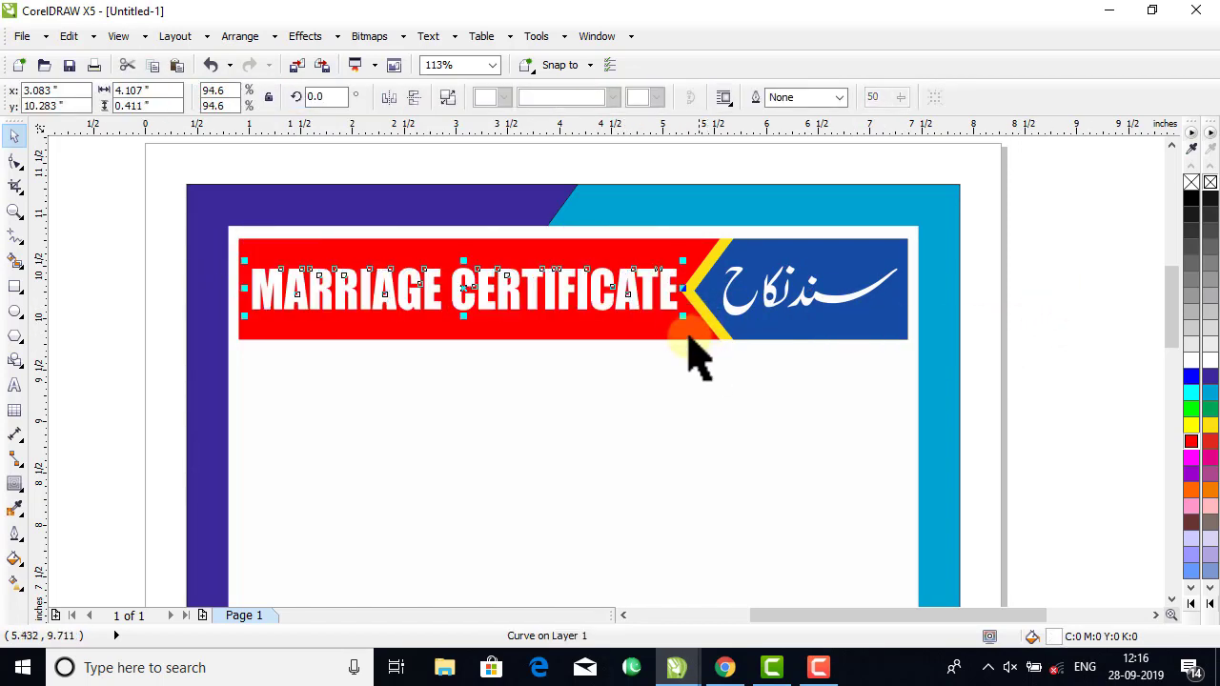
click(475, 303)
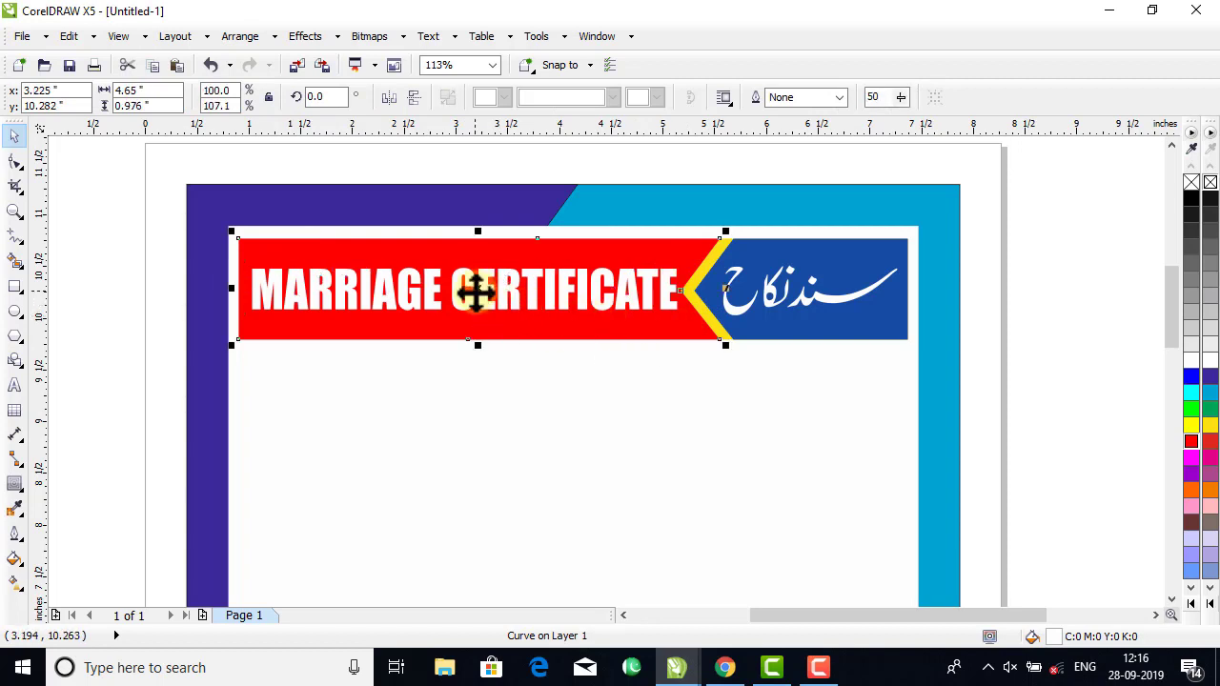
click(1058, 292)
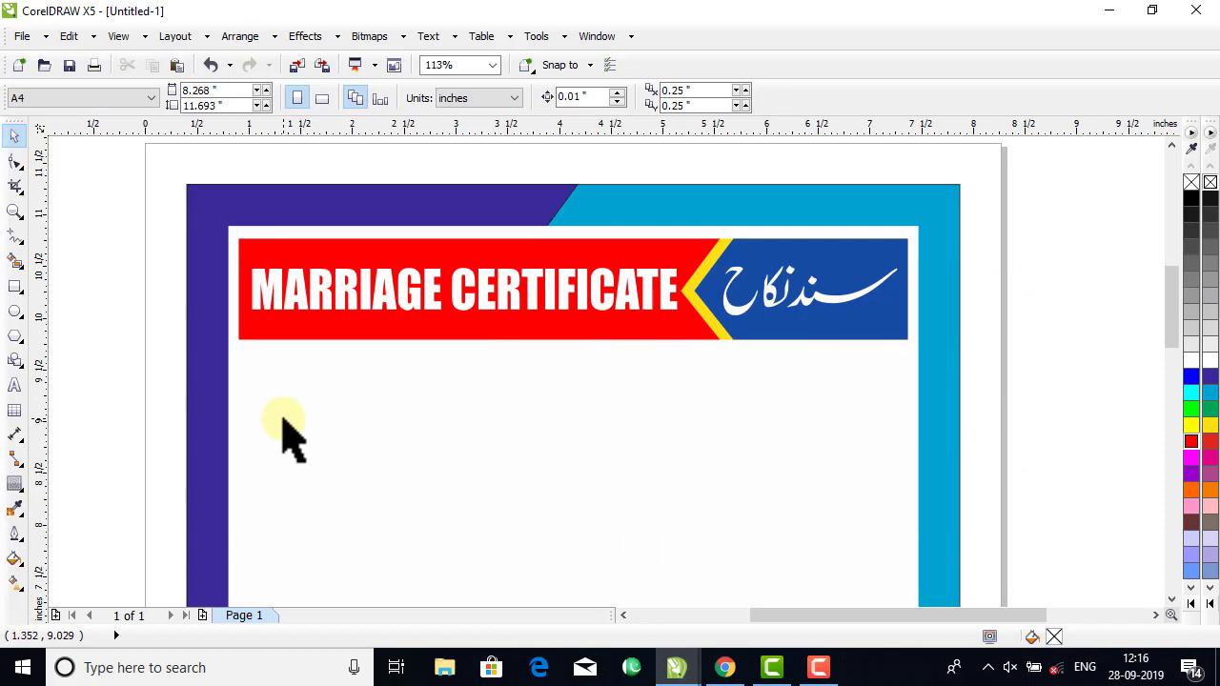
Draw a rectangle about 1.04 by 1.33 inches just below the left end of the red banner.
click(14, 286)
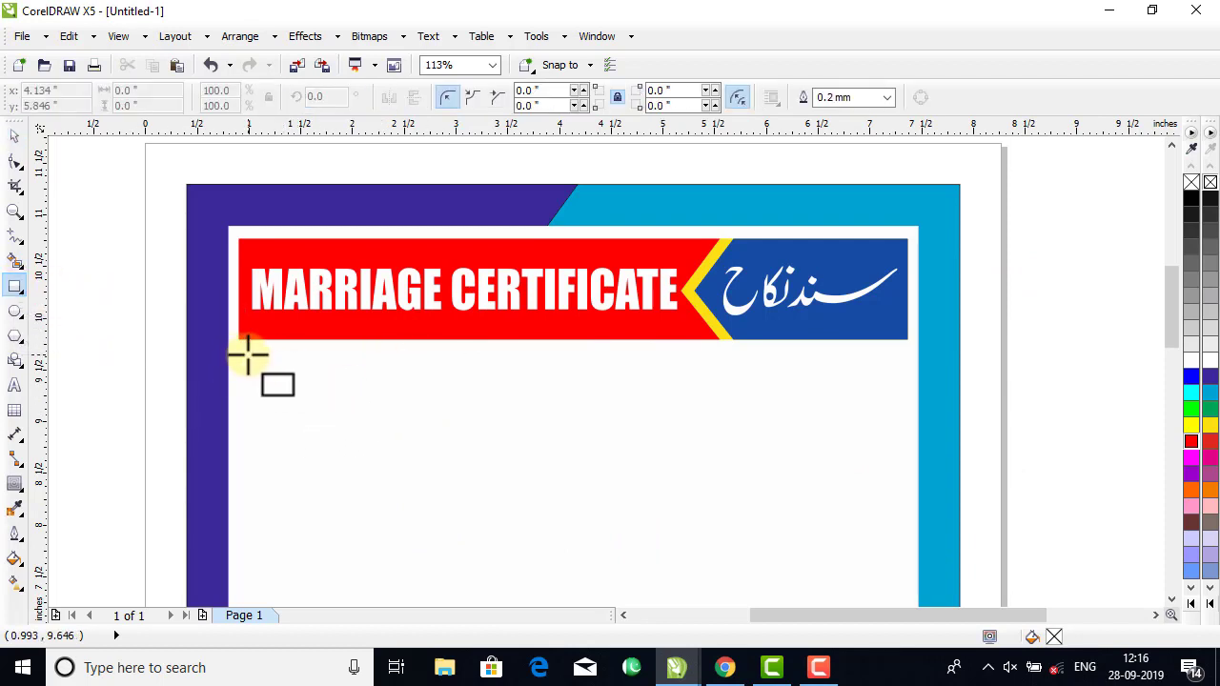
drag(248, 355, 355, 491)
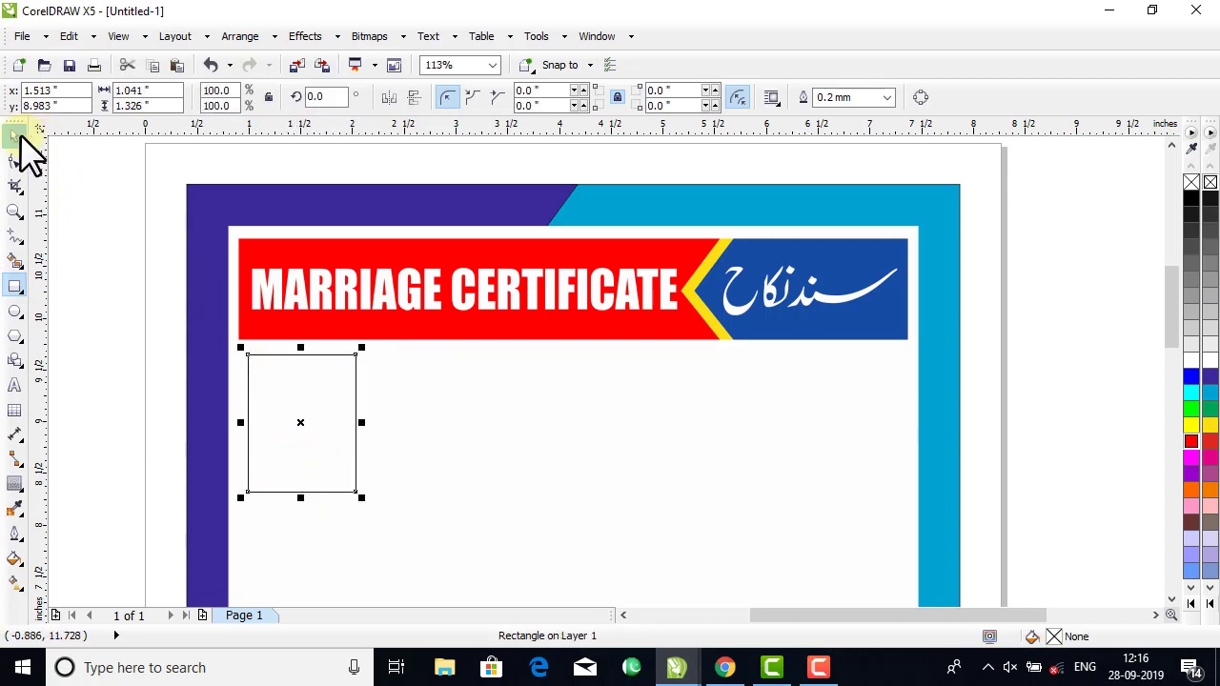
click(15, 136)
click(291, 409)
click(300, 423)
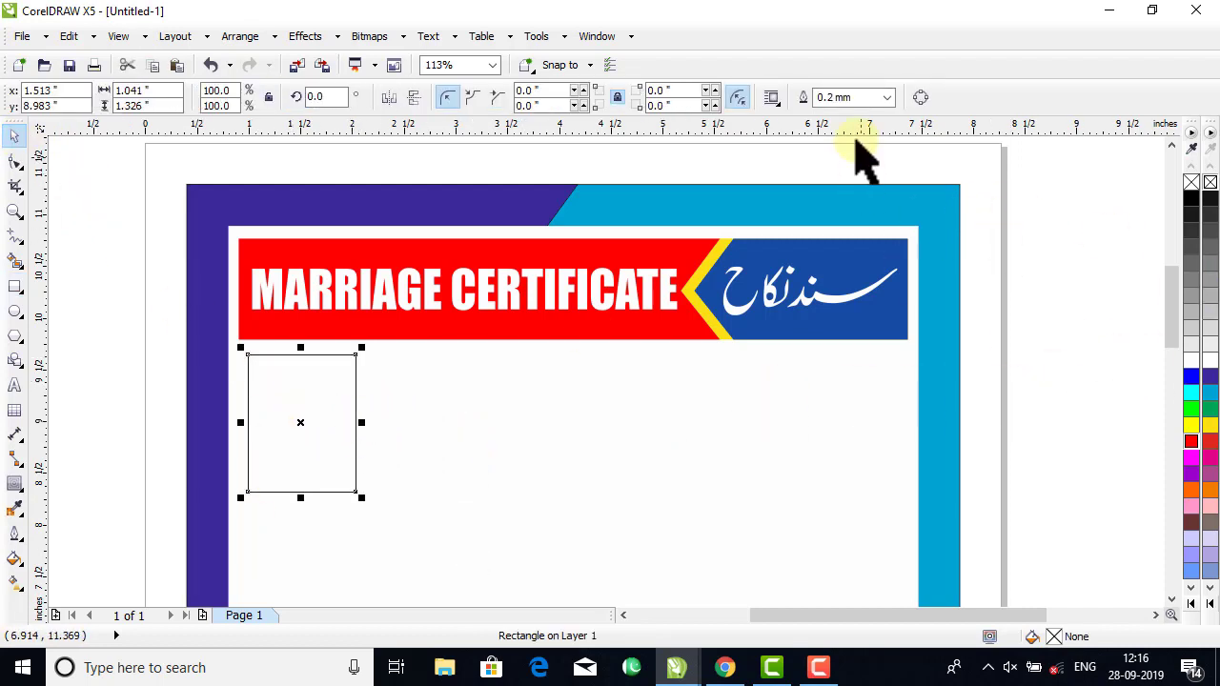
Try outline widths of 1.0 mm and 0.75 mm on the rectangle below the banner.
click(887, 97)
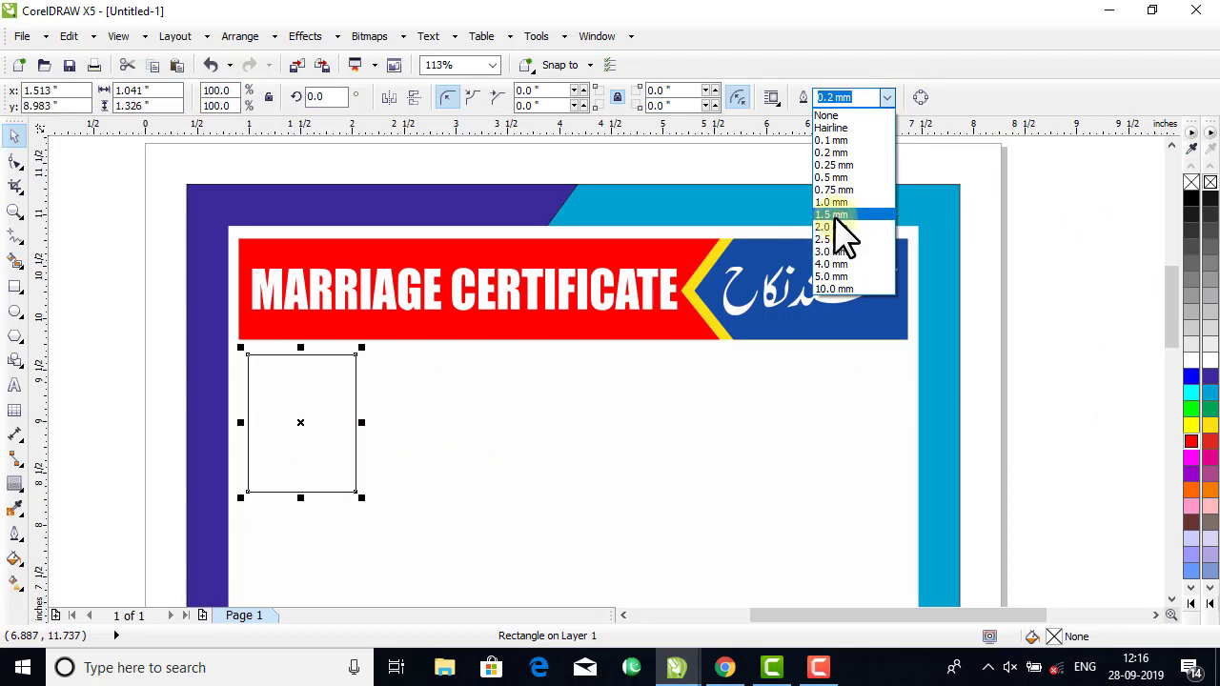
click(834, 203)
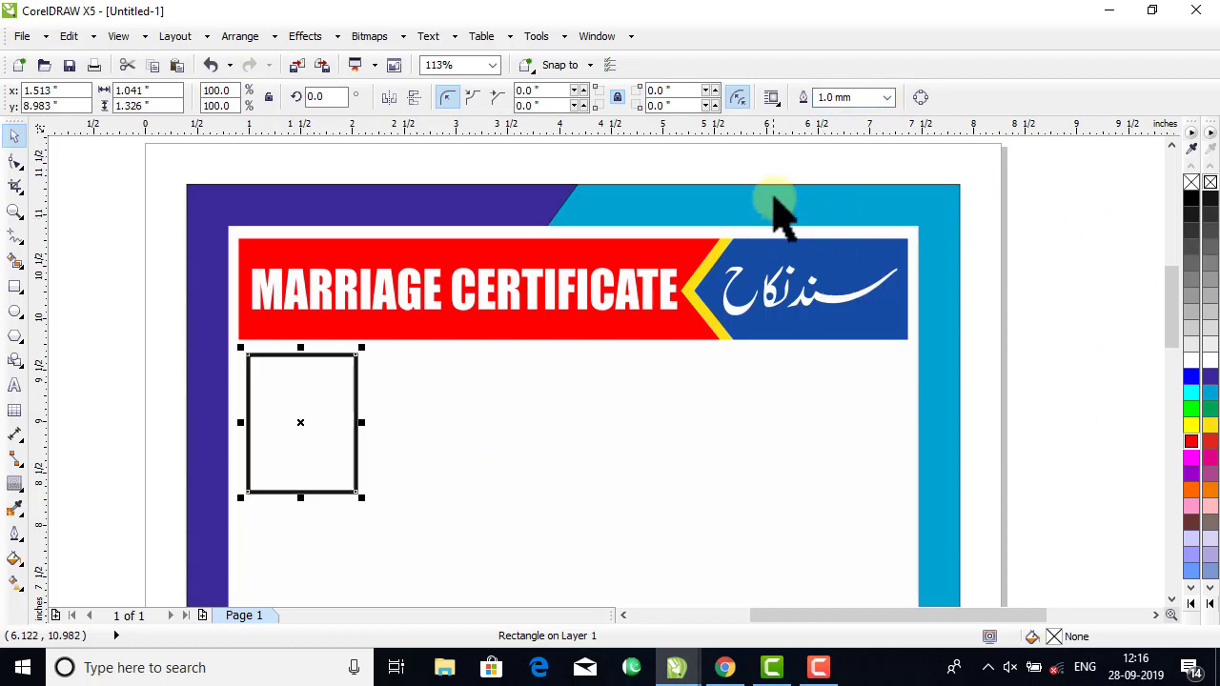
click(887, 98)
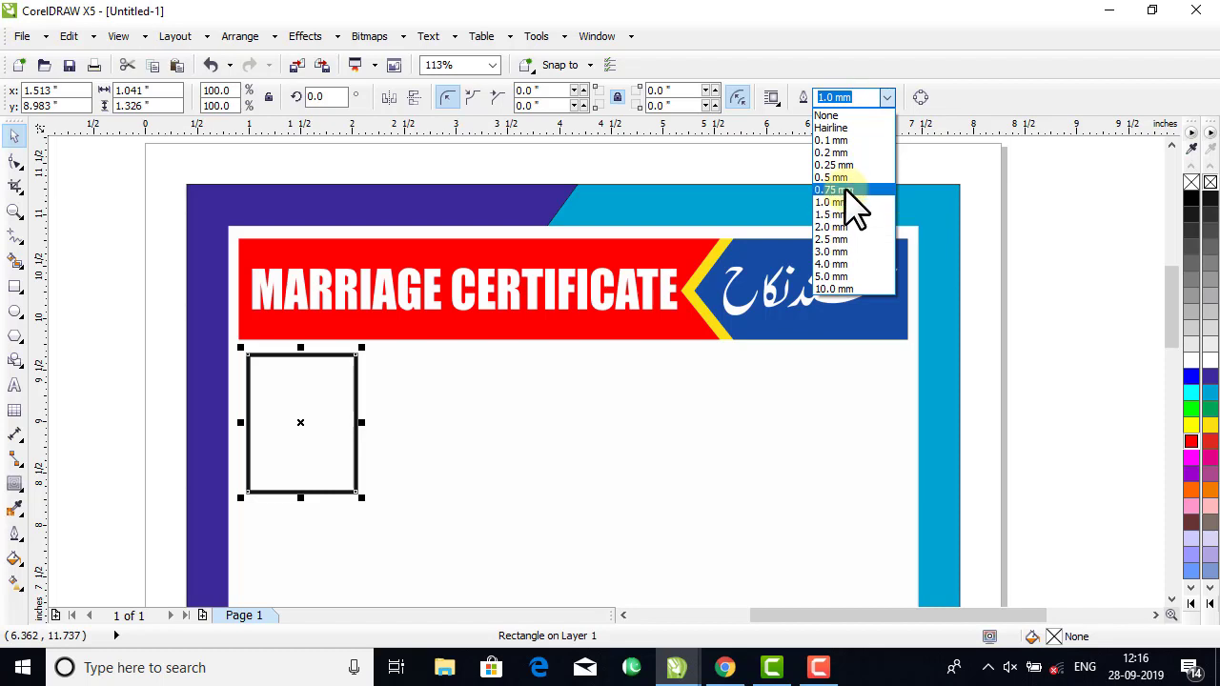
click(834, 189)
click(1013, 250)
click(319, 424)
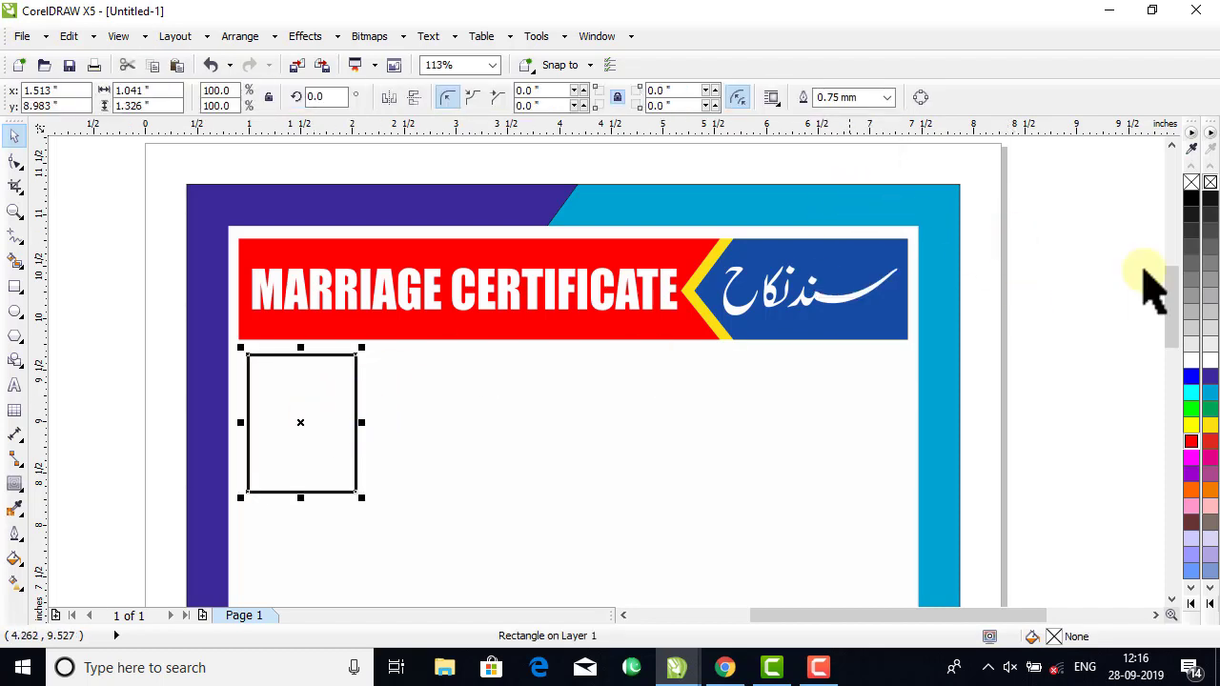
Round all four corners of the rectangle below the banner to a radius of about 0.12 inch.
click(15, 162)
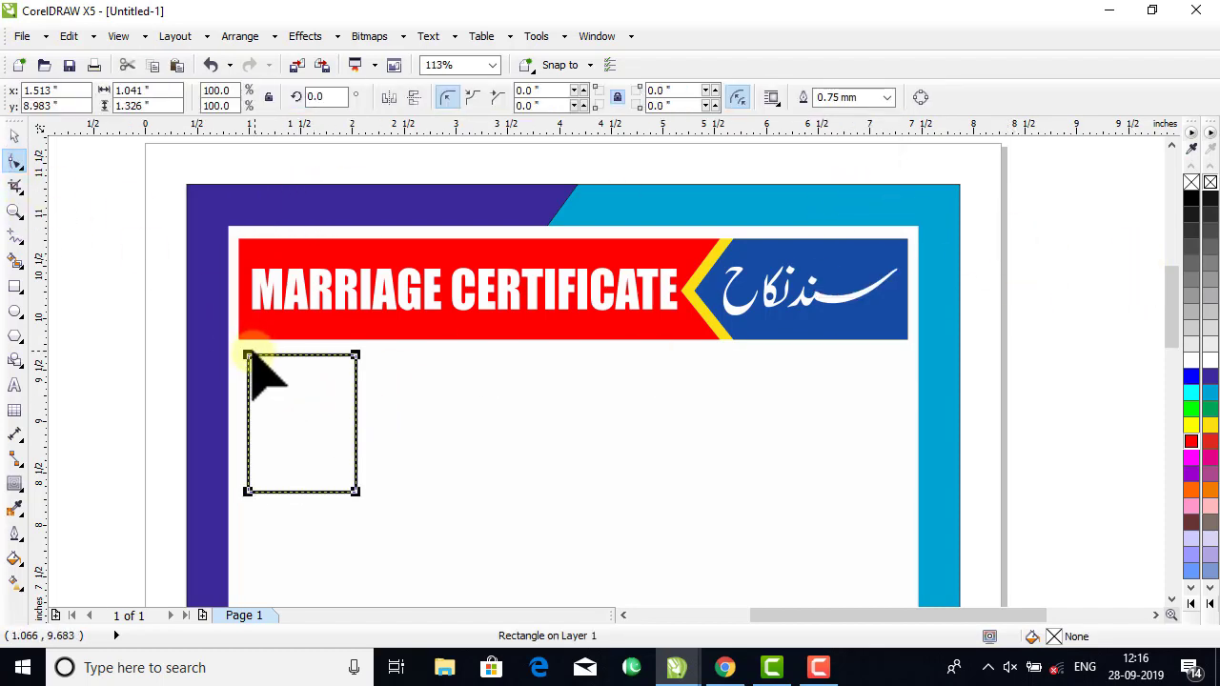
drag(248, 356, 258, 364)
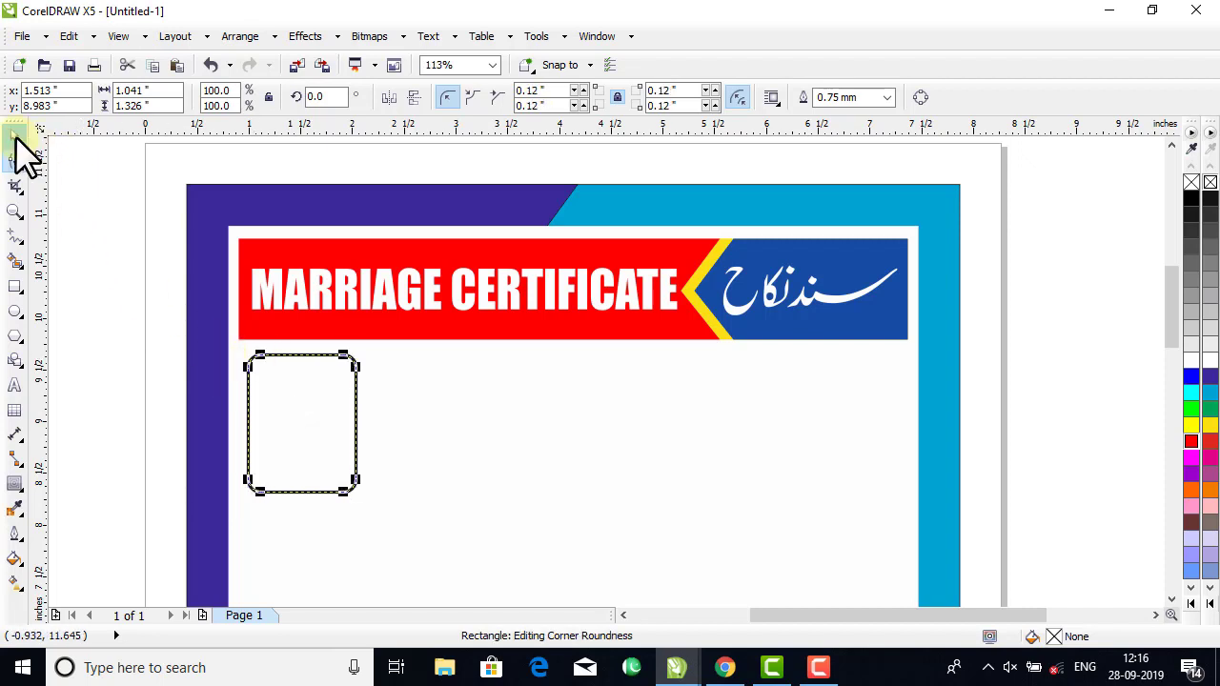
click(16, 139)
click(977, 225)
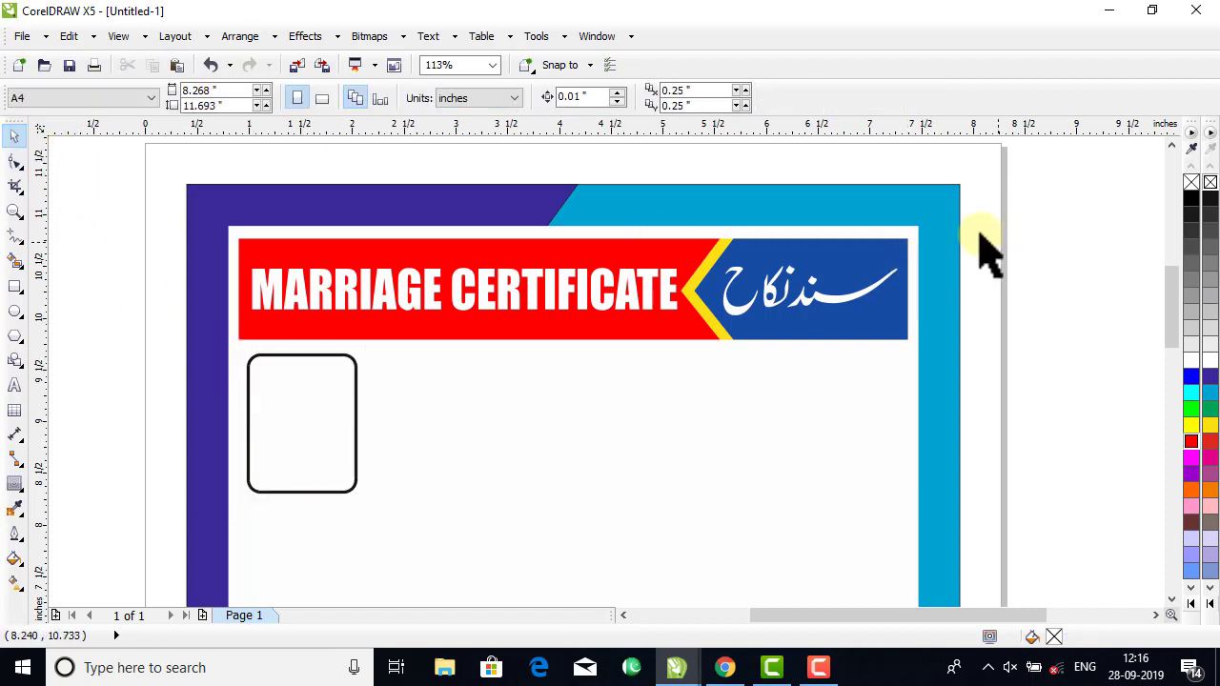
Set the rounded rectangle's outline width to 0.5 mm and place a duplicate directly to its right.
click(286, 419)
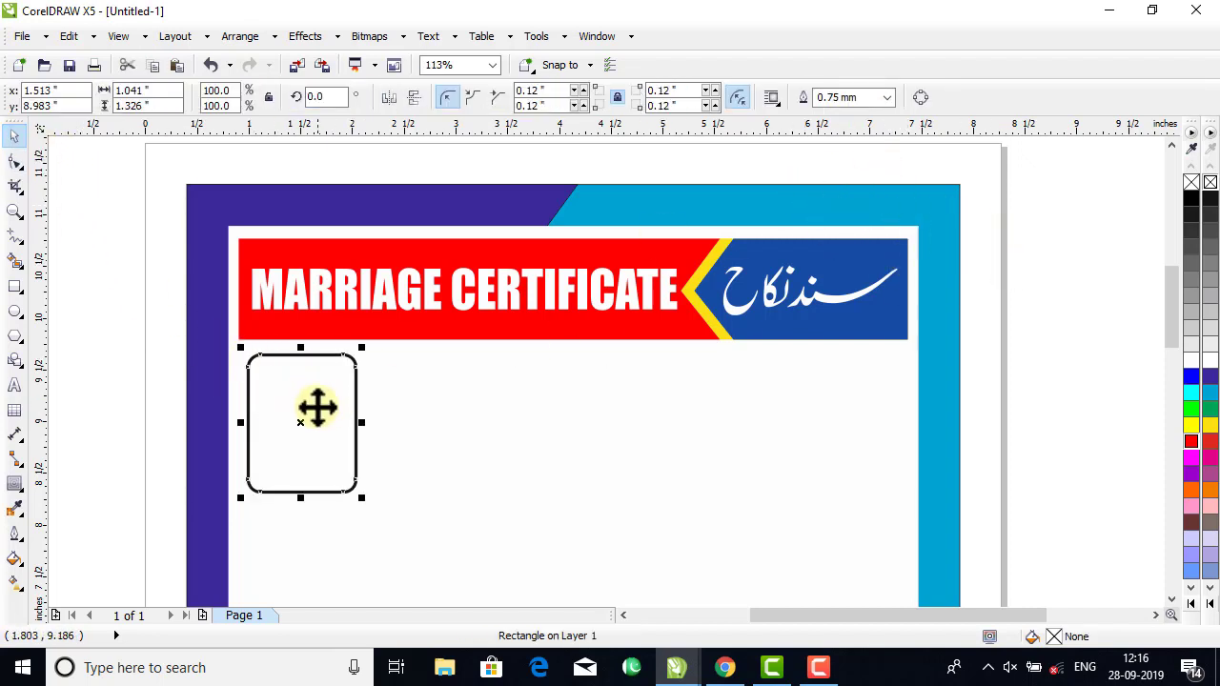
click(890, 98)
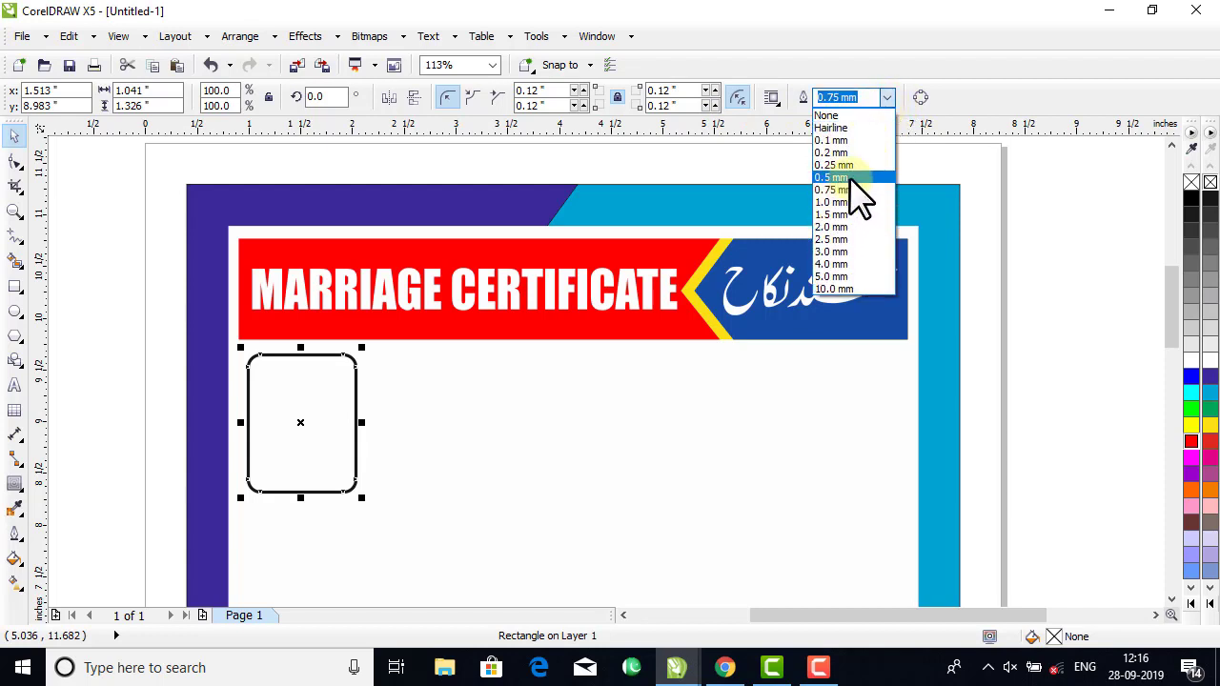
click(851, 178)
drag(302, 424, 418, 440)
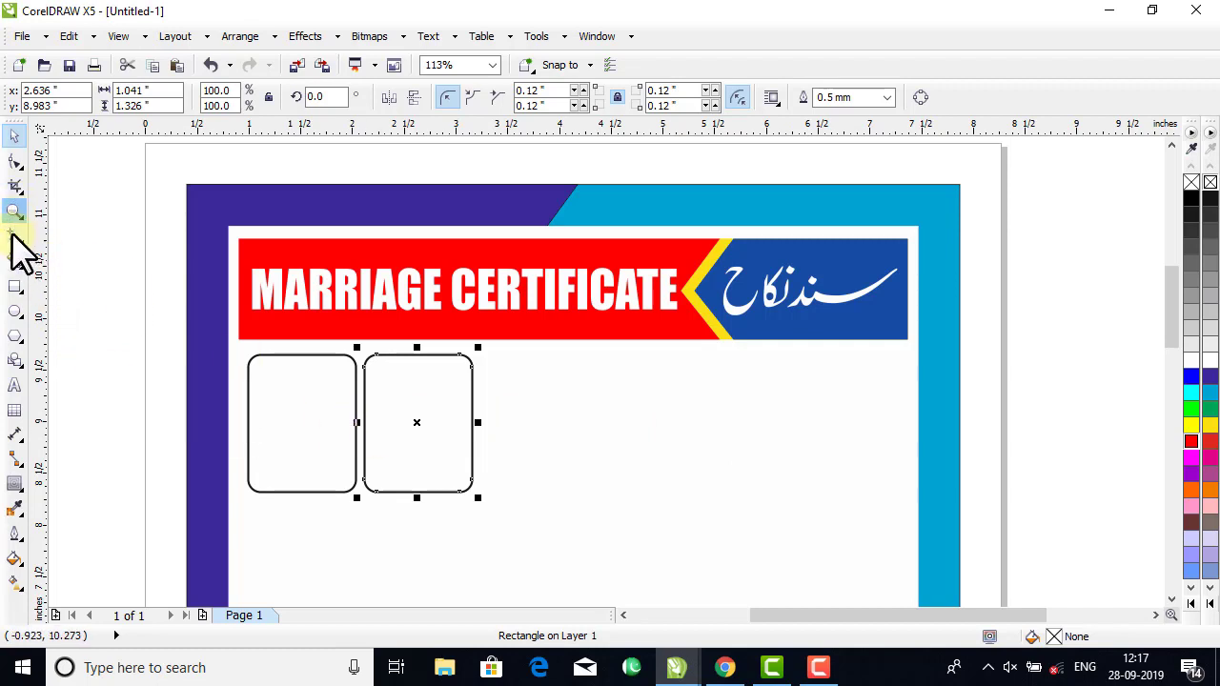
Draw a rectangle about 1.22 by 0.48 inches beside the two tall boxes and set its outline width to 0.5 mm.
click(15, 286)
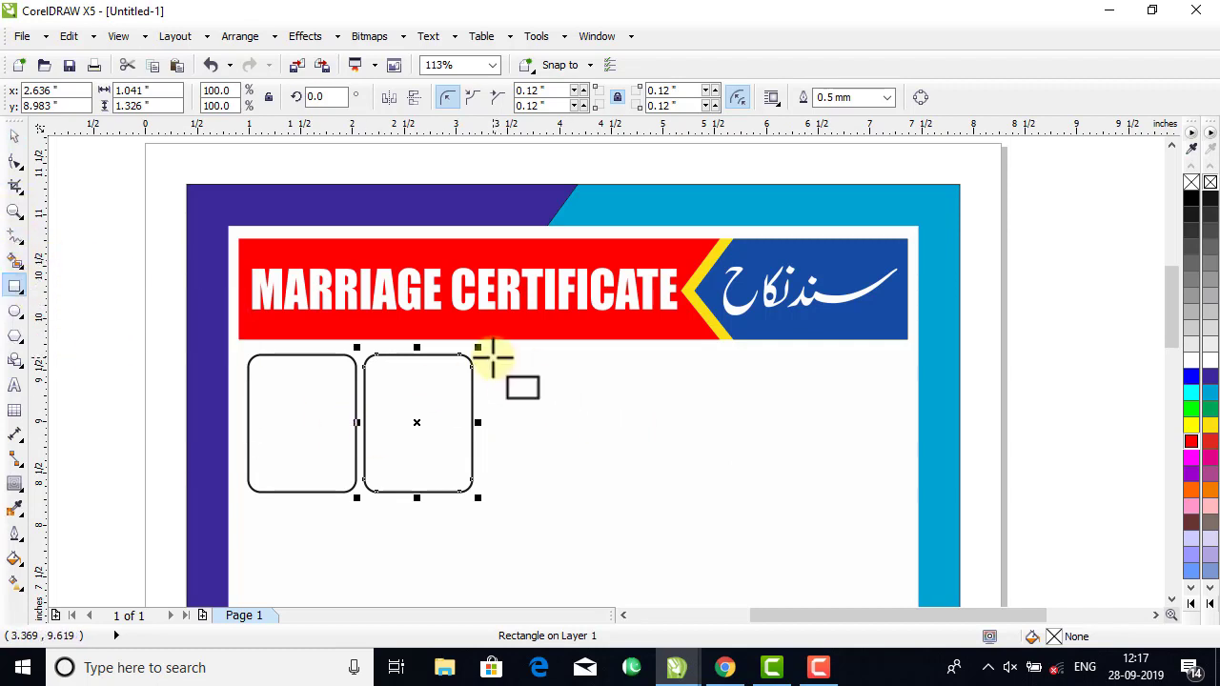
drag(493, 357, 626, 407)
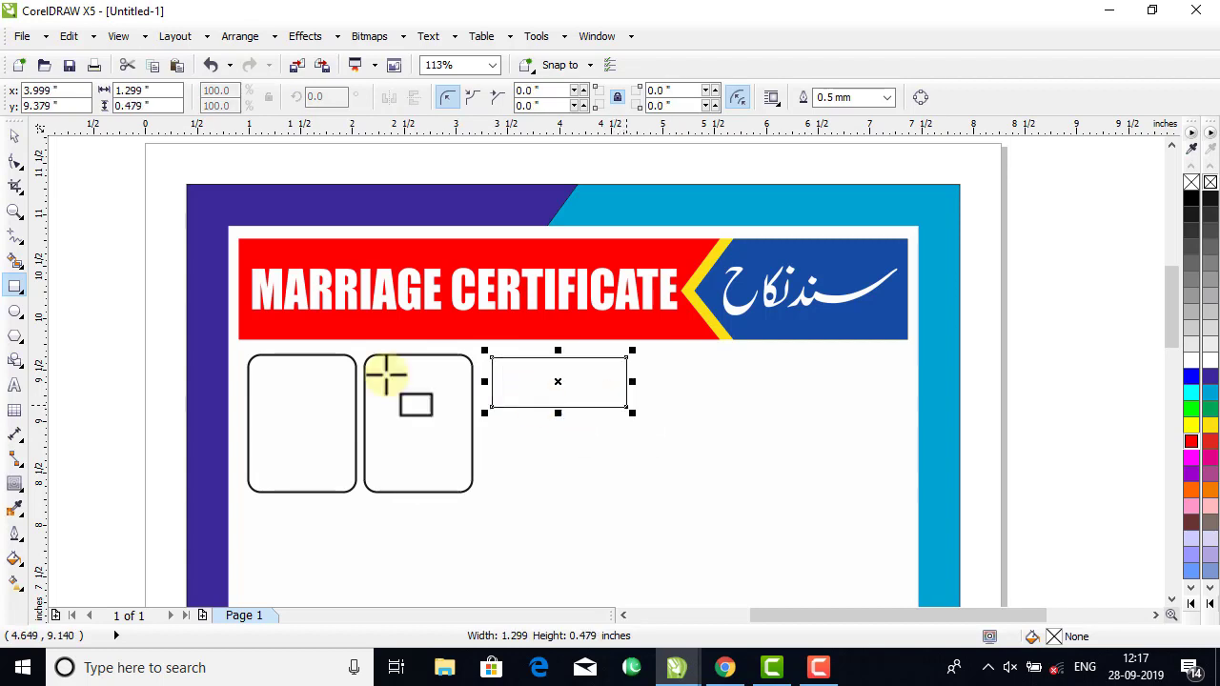
click(13, 139)
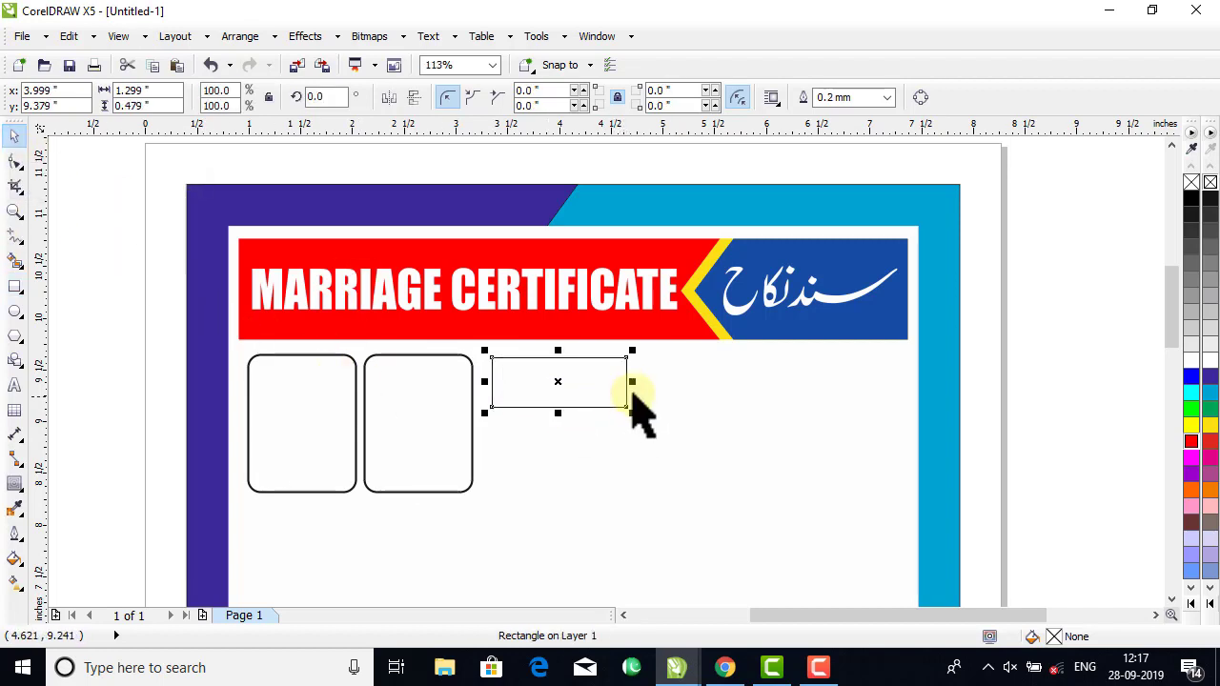
drag(632, 384, 623, 384)
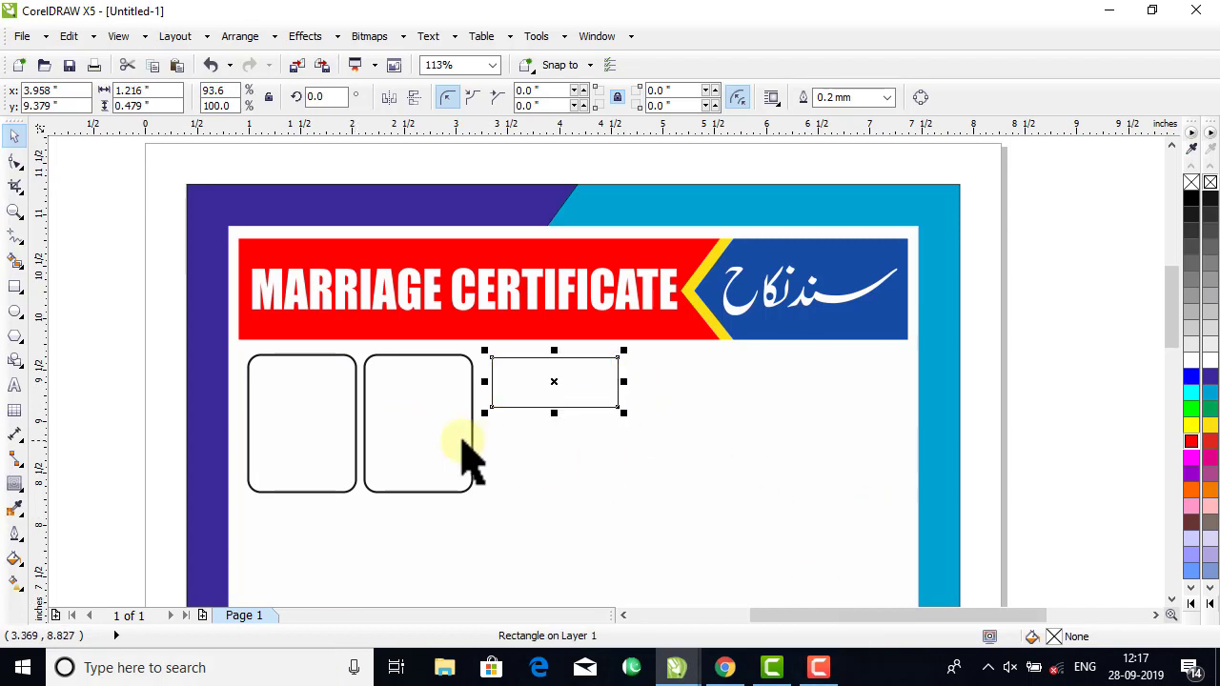
click(886, 97)
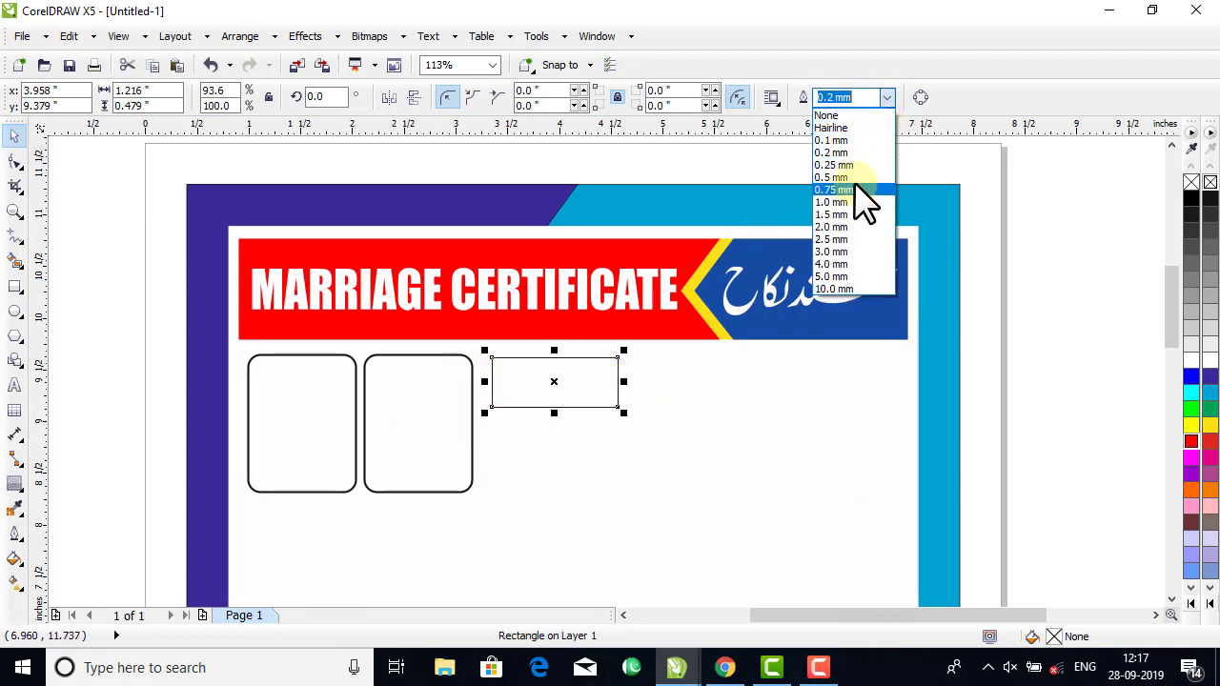
click(853, 177)
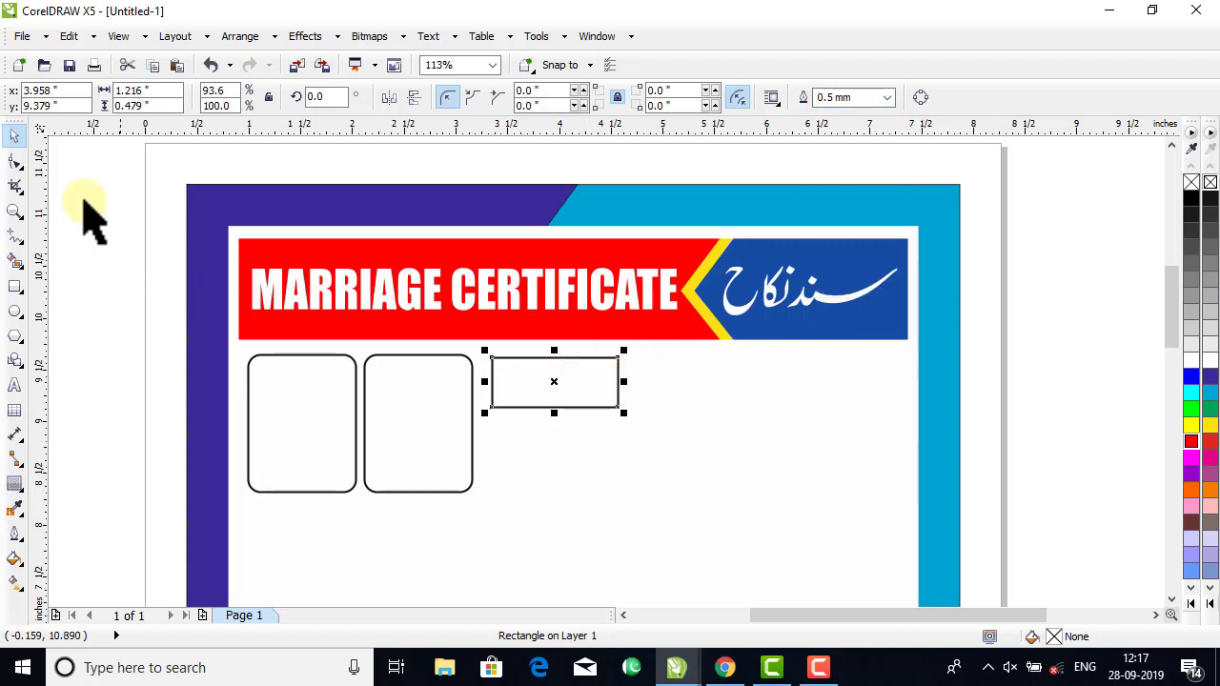
Round the small rectangle's four corners to a radius of about 0.074 inch.
click(14, 161)
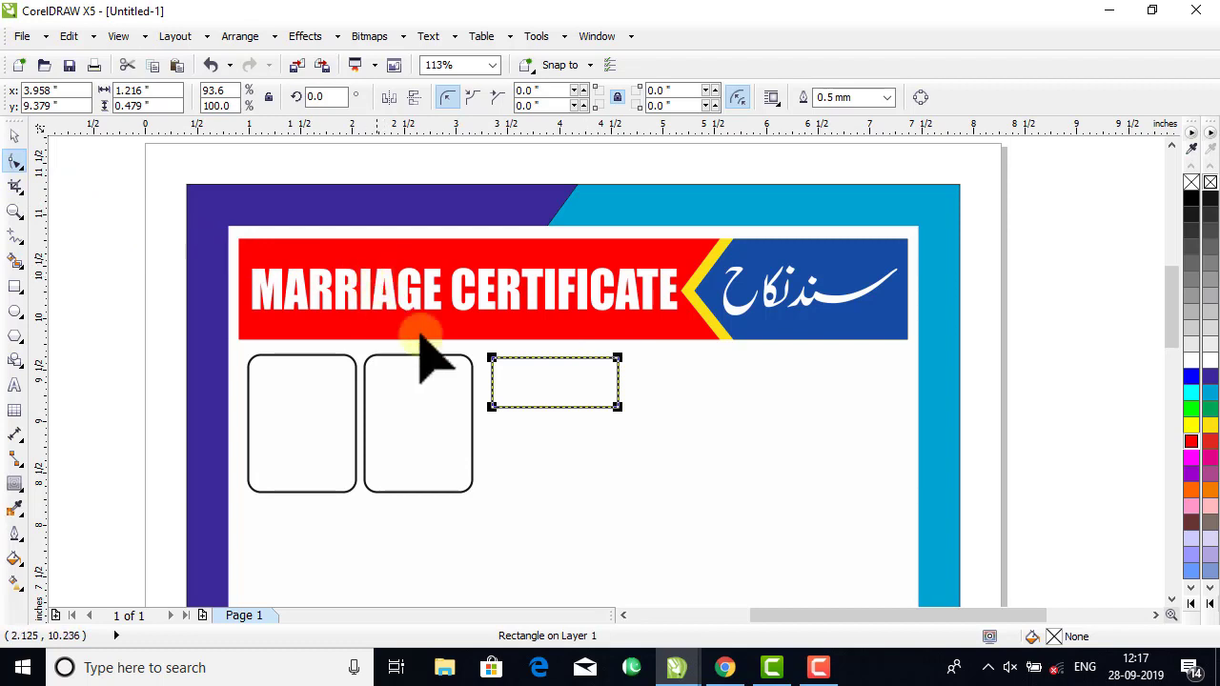
drag(492, 361, 499, 361)
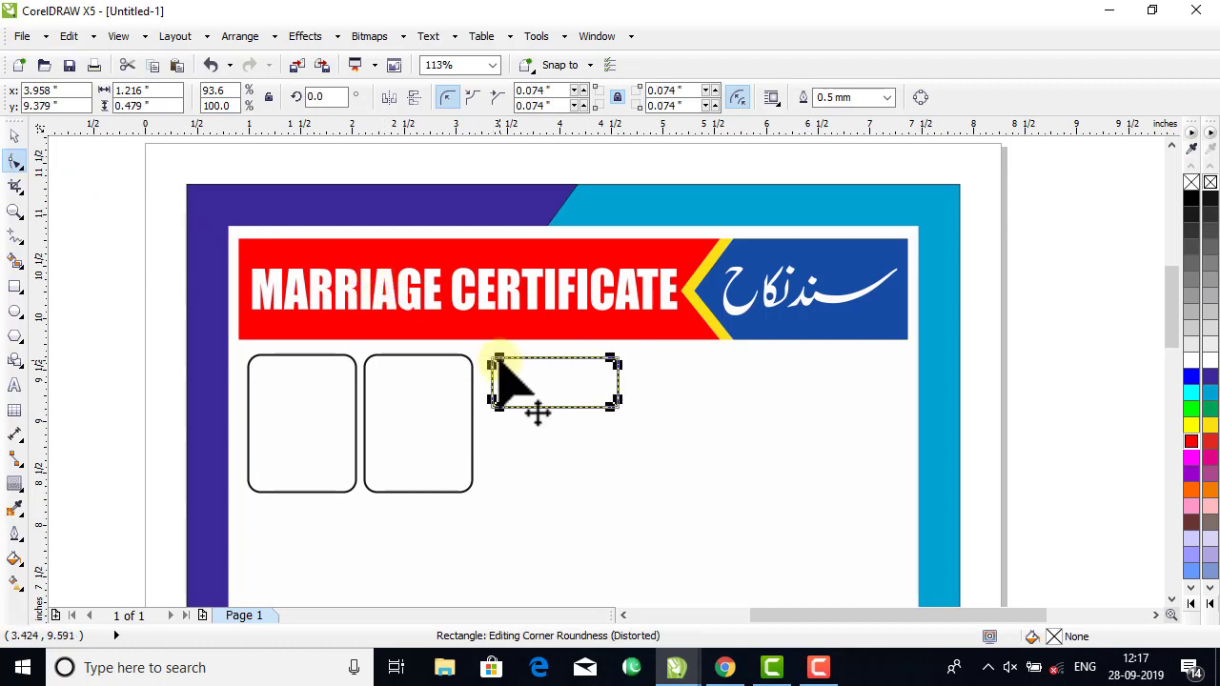
click(13, 138)
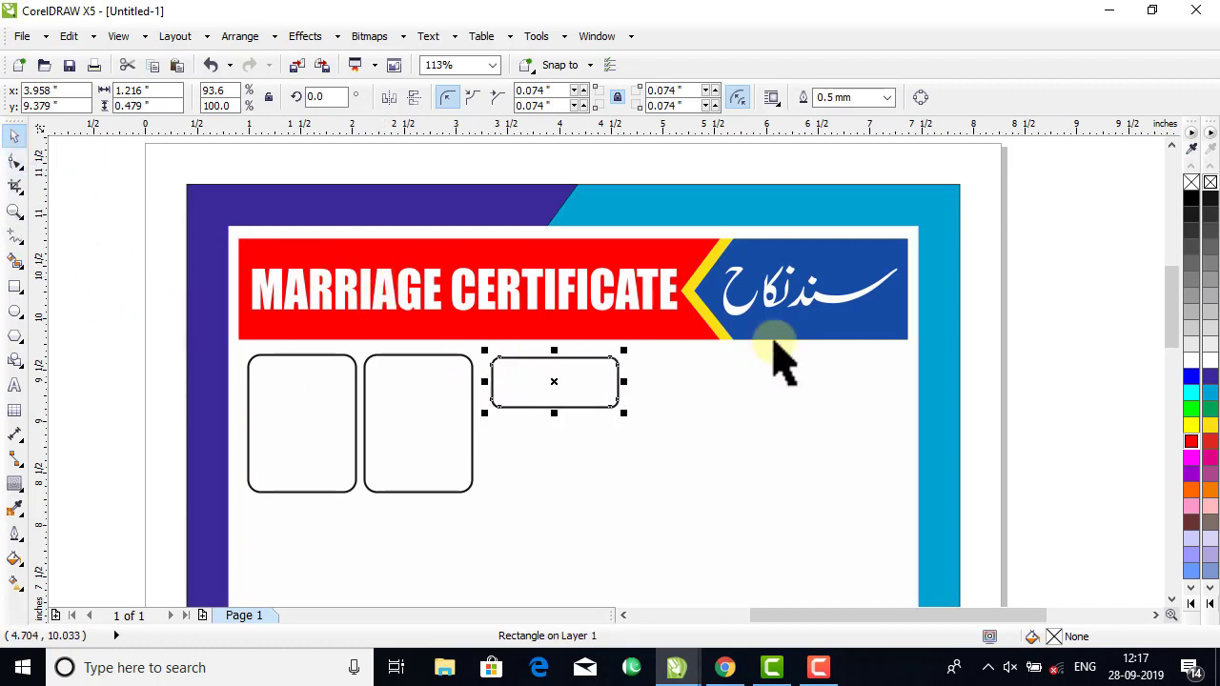
click(1035, 334)
Move the small rounded box closer to the tall ones, duplicate it twice to the right and scale all five boxes down together.
drag(537, 393, 664, 394)
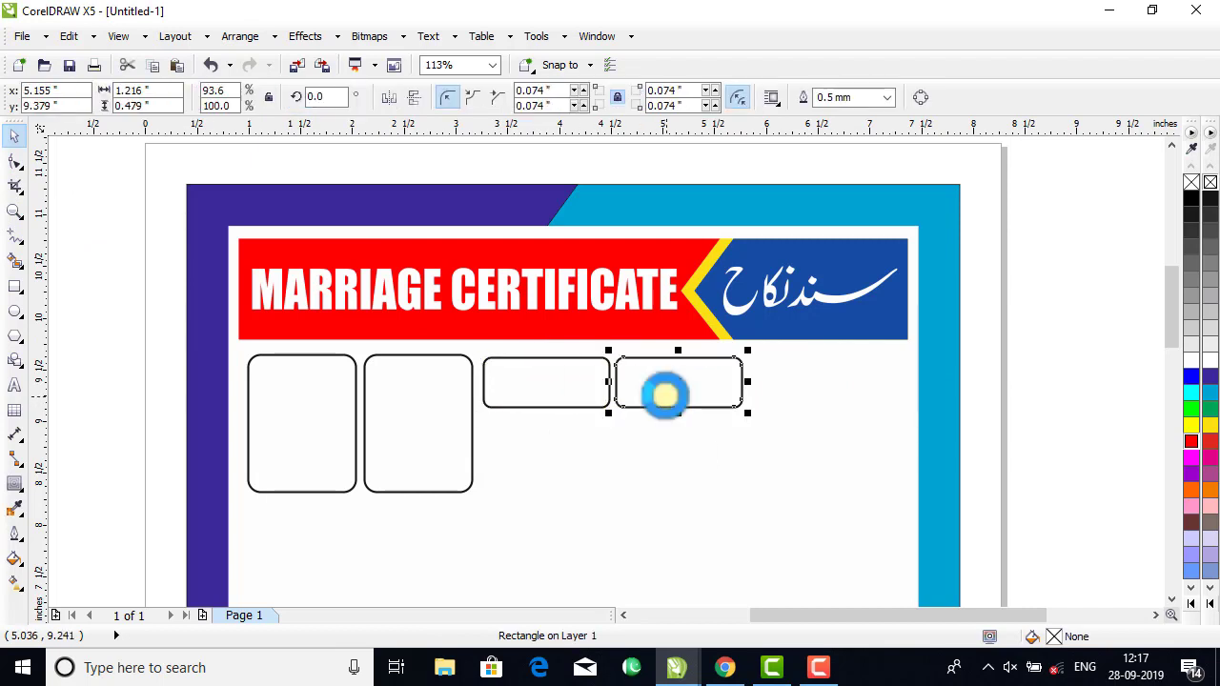
key(ctrl+r)
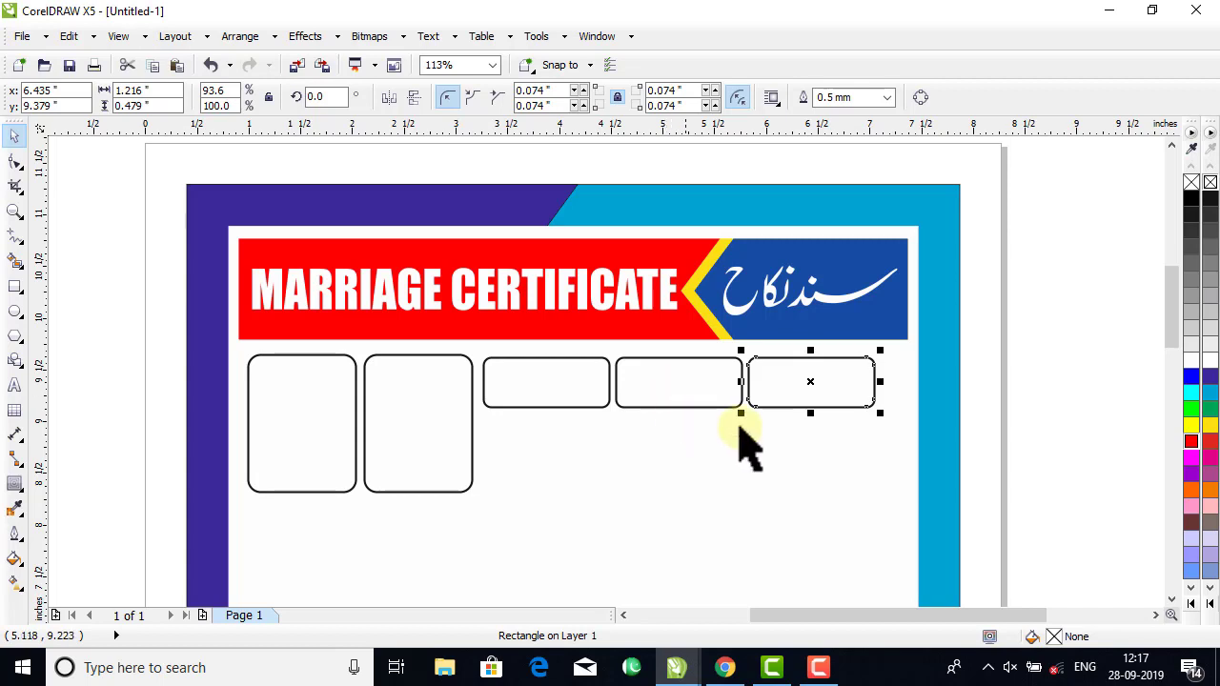
drag(1062, 318, 248, 537)
drag(879, 500, 825, 486)
click(772, 386)
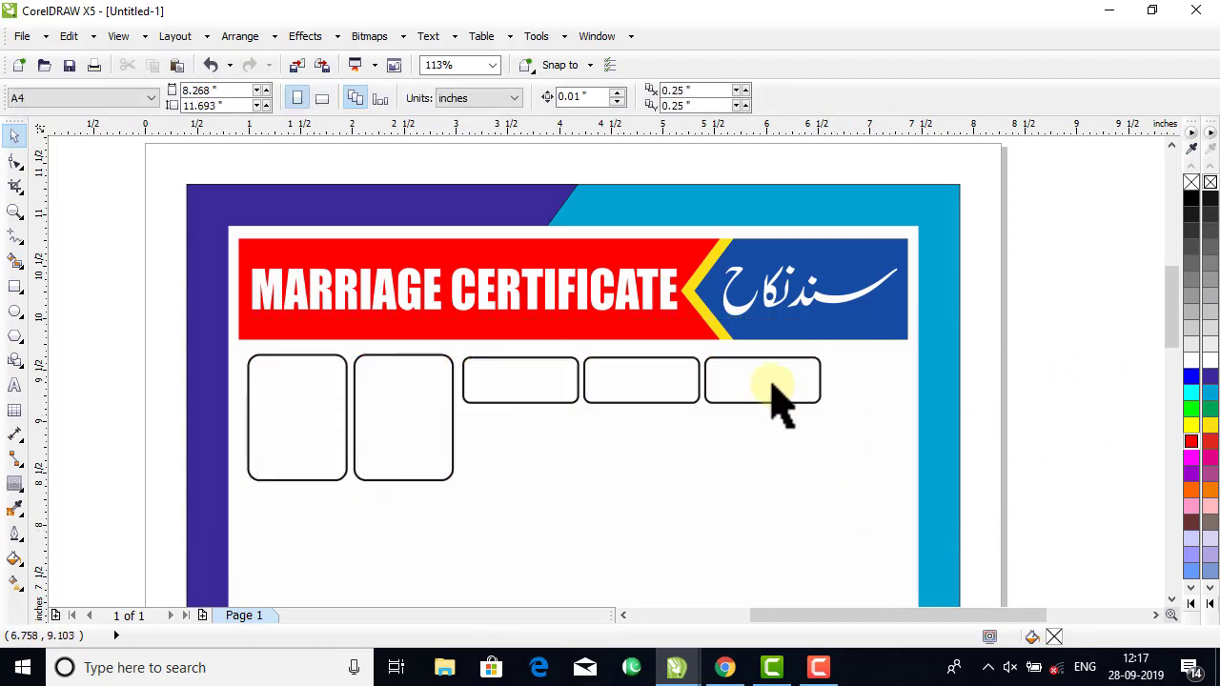
Add a fourth small rounded box at the right end of the row by duplicating the third one.
click(756, 392)
drag(756, 392, 877, 400)
drag(1043, 327, 455, 468)
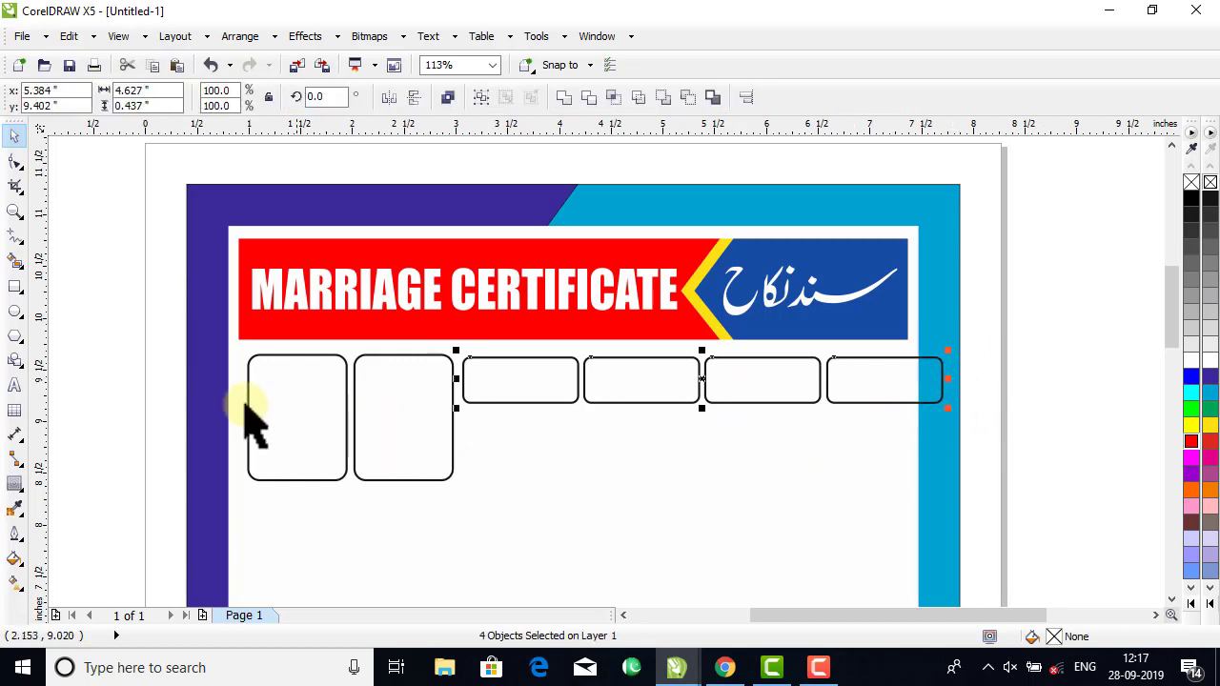
Narrow the two tall rounded boxes together slightly from their right side.
drag(133, 321, 986, 498)
click(373, 436)
drag(147, 340, 472, 505)
drag(460, 419, 449, 423)
Move the four small boxes left toward the tall ones and narrow the group to about 4.43 inches wide overall.
drag(1067, 308, 449, 490)
drag(515, 400, 507, 401)
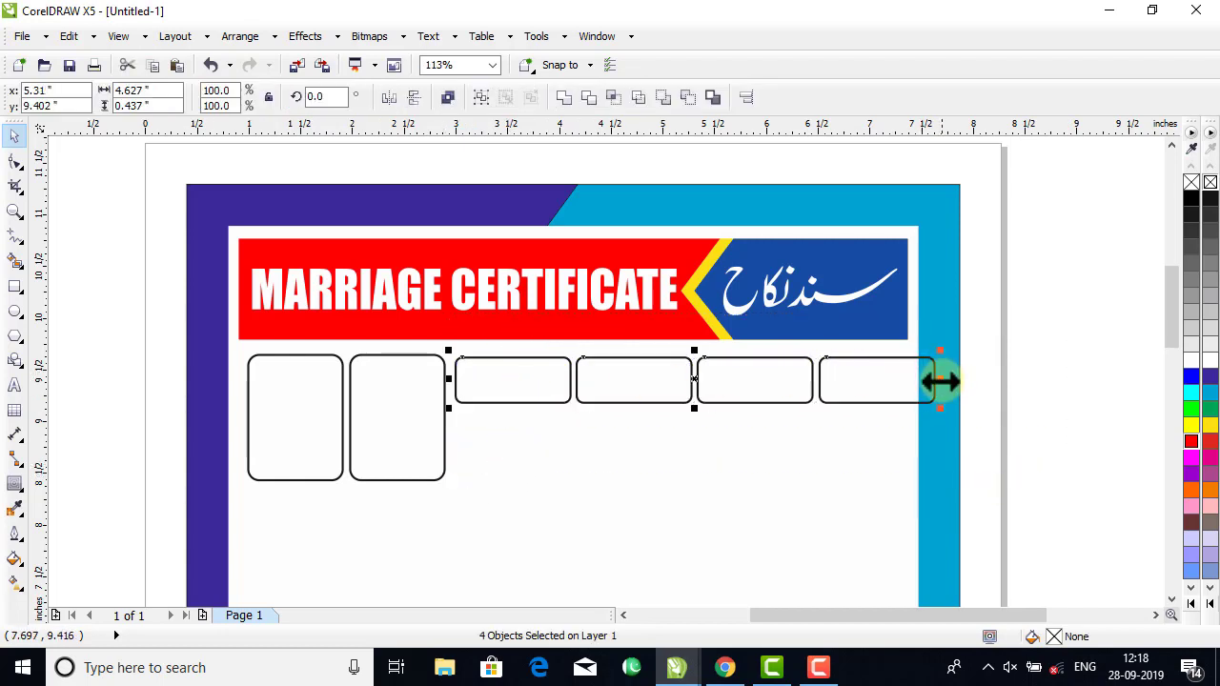
drag(940, 381, 918, 386)
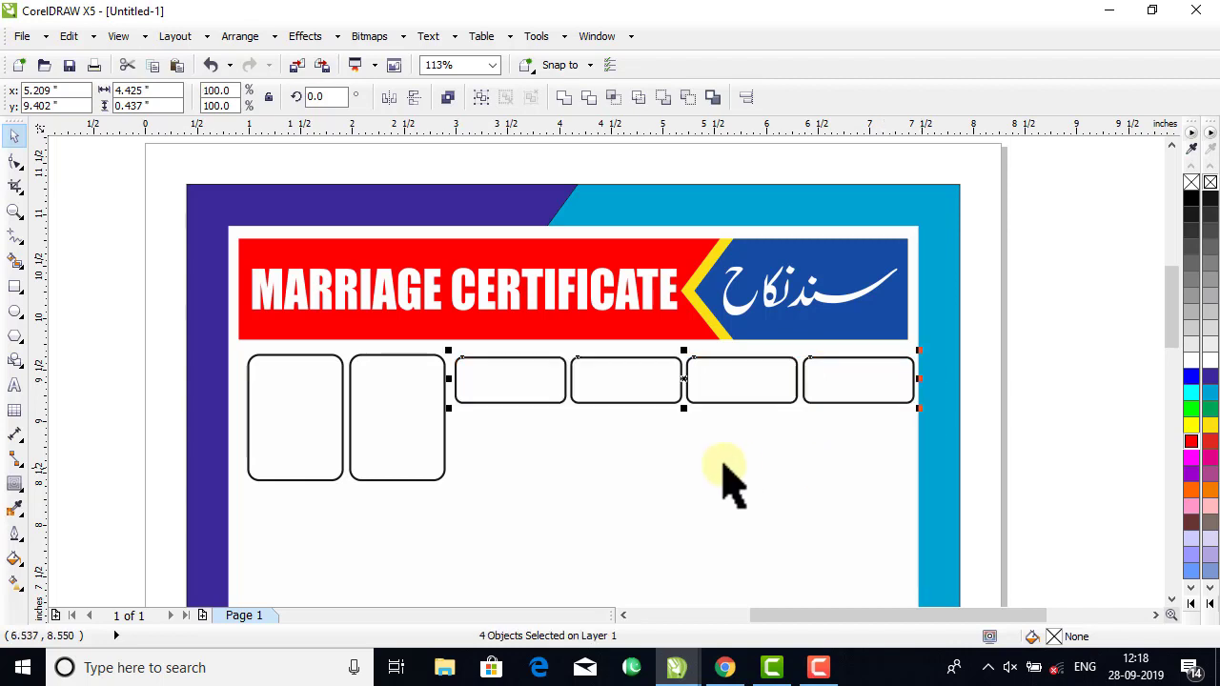
Group the six rounded boxes, centre the group horizontally within the white certificate panel, and ungroup them.
click(682, 392)
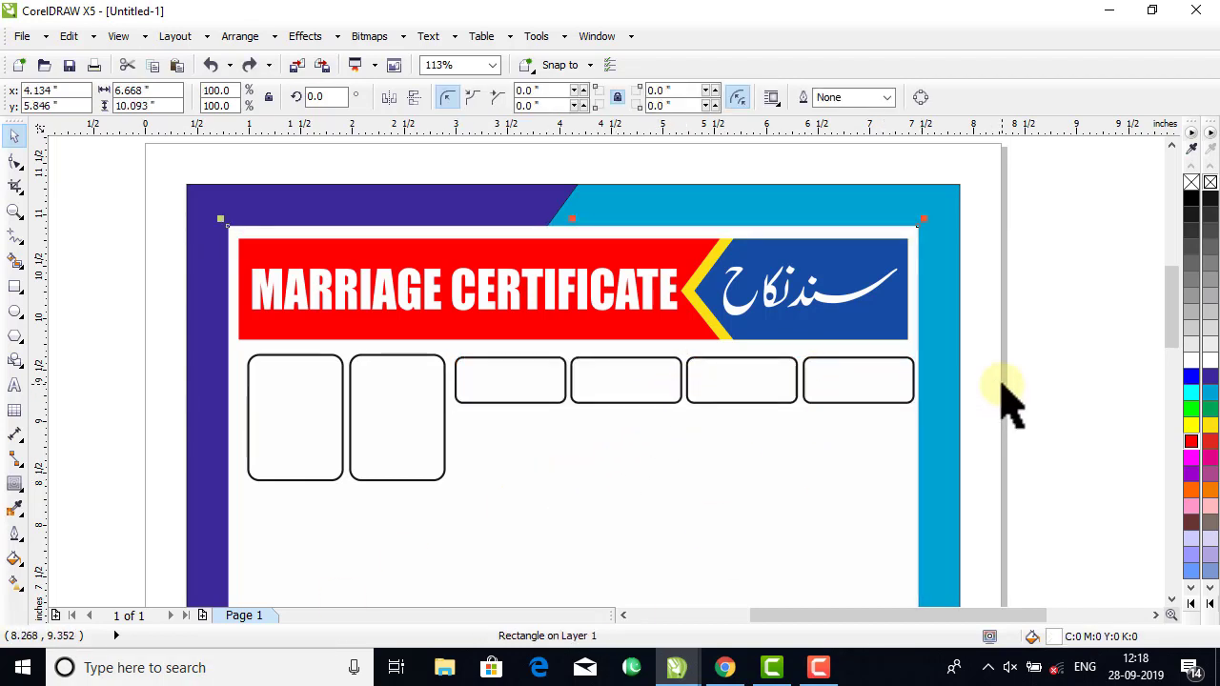
click(1041, 326)
drag(1026, 326, 265, 564)
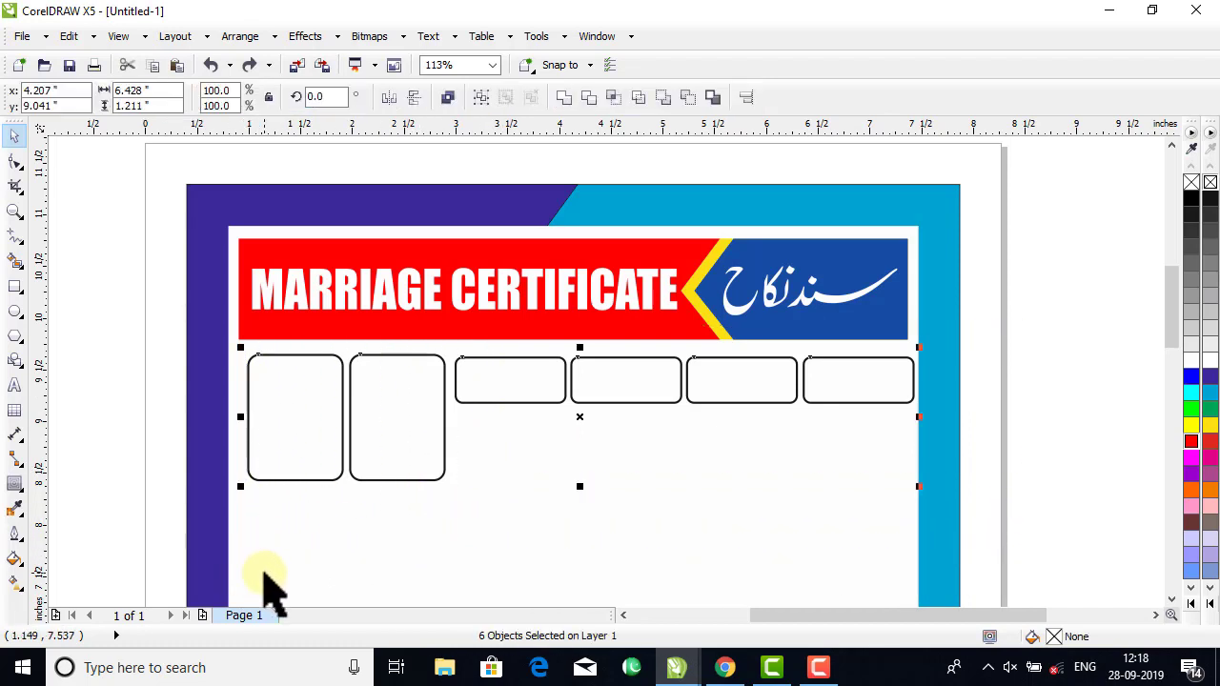
key(ctrl+g)
shift+click(485, 517)
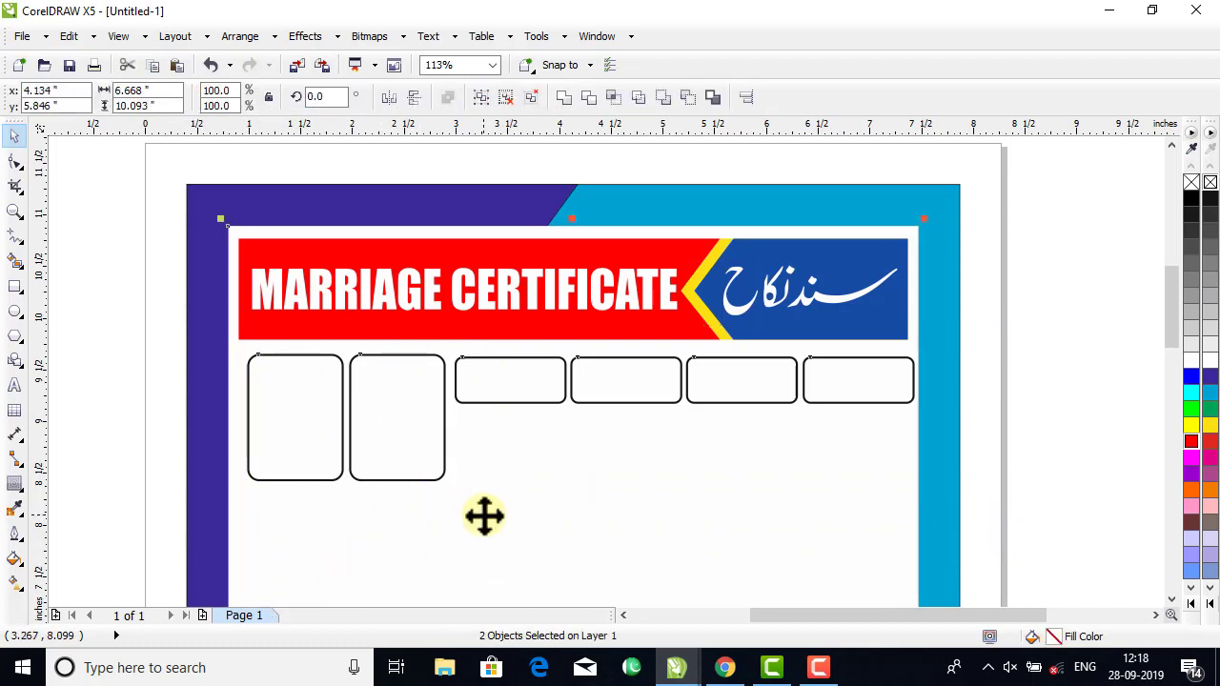
key(e)
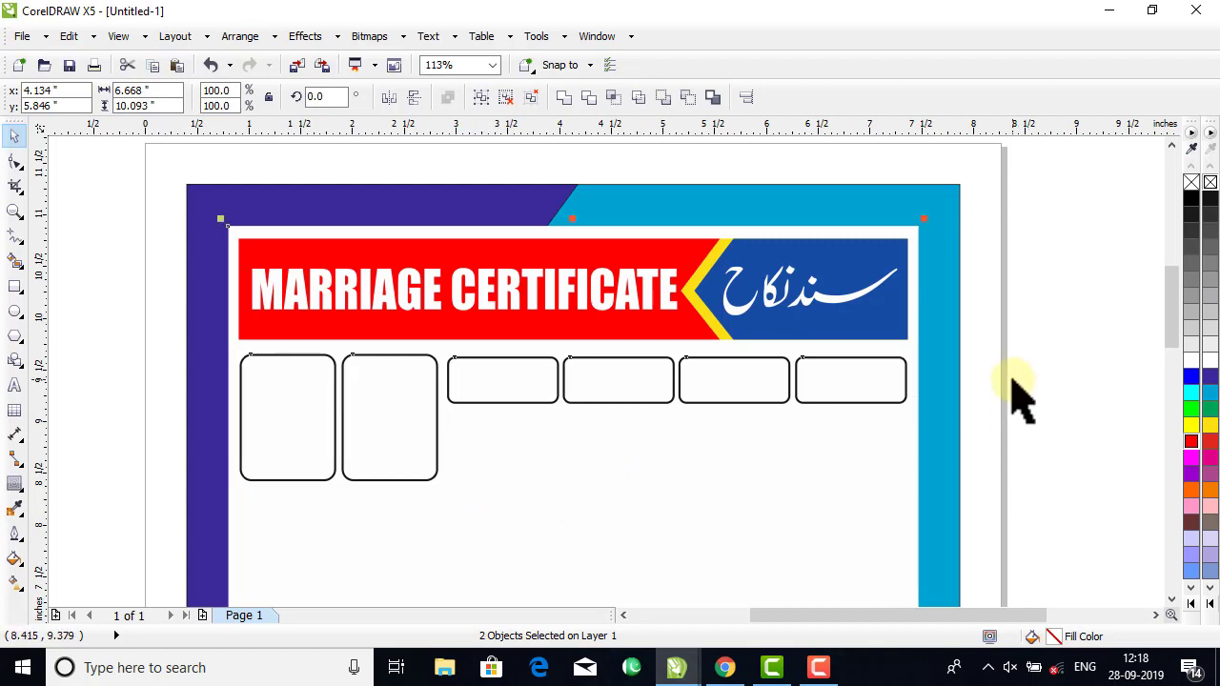
click(735, 390)
click(447, 98)
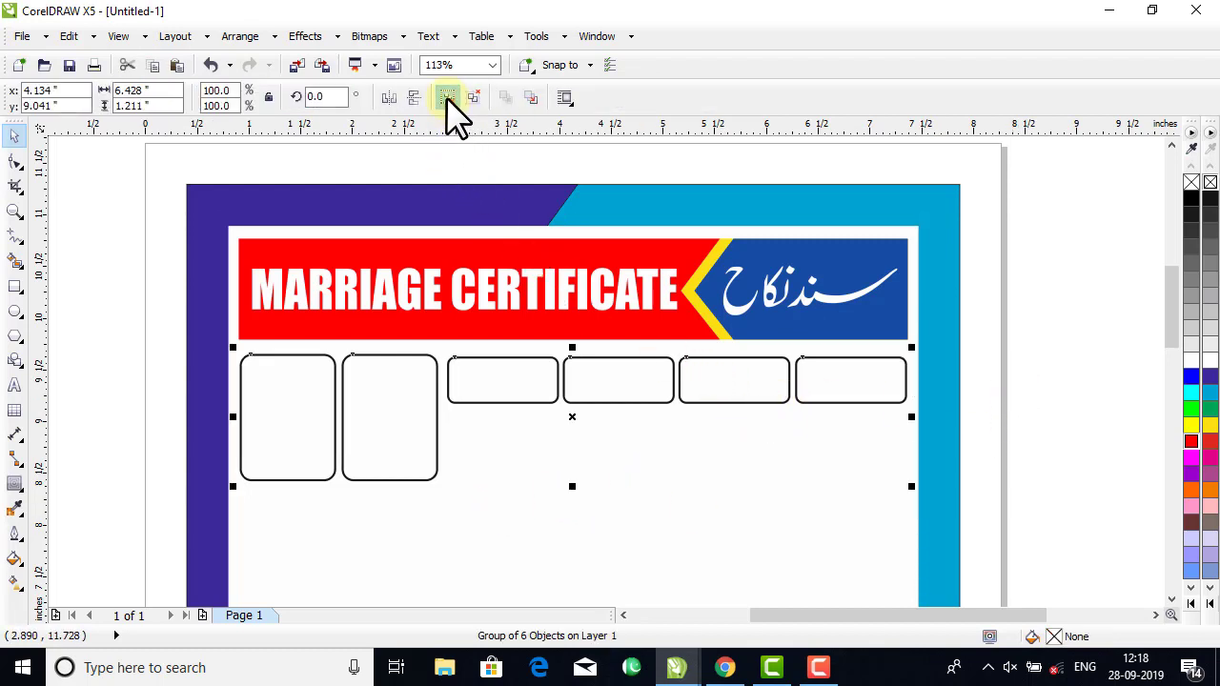
Duplicate the row of four small boxes directly below and stretch all eight to about 0.48 inches high each.
drag(1061, 313, 396, 448)
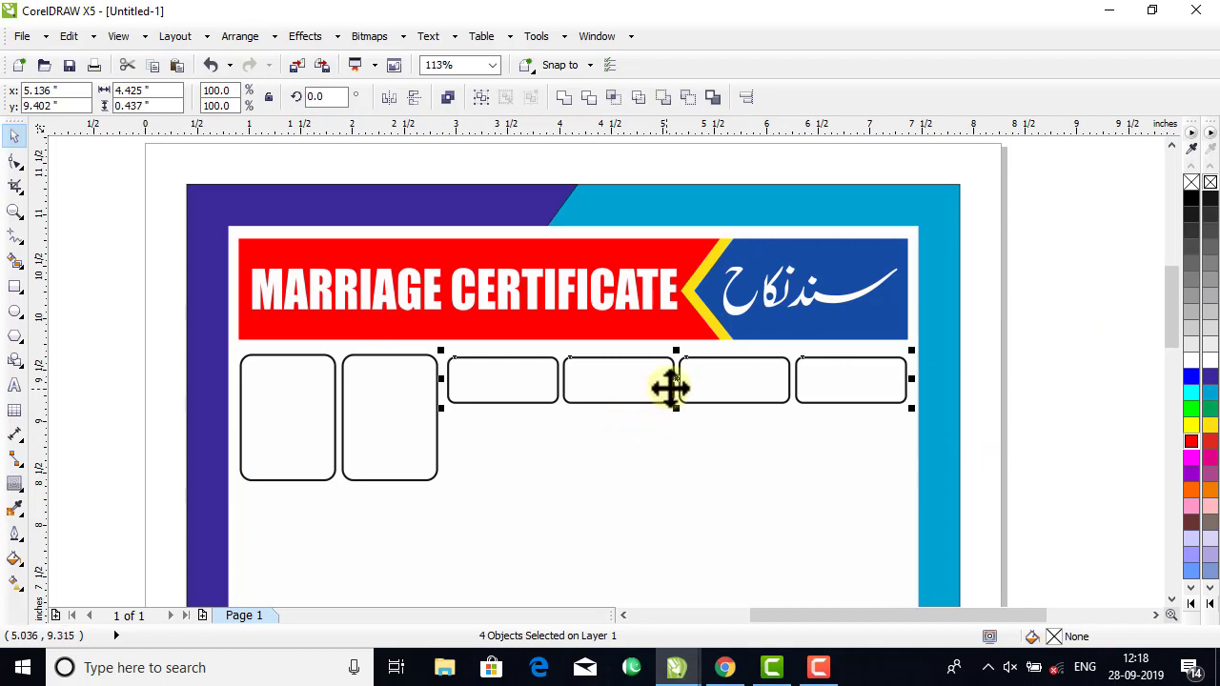
drag(676, 385, 661, 438)
right_click(661, 439)
drag(1056, 319, 415, 497)
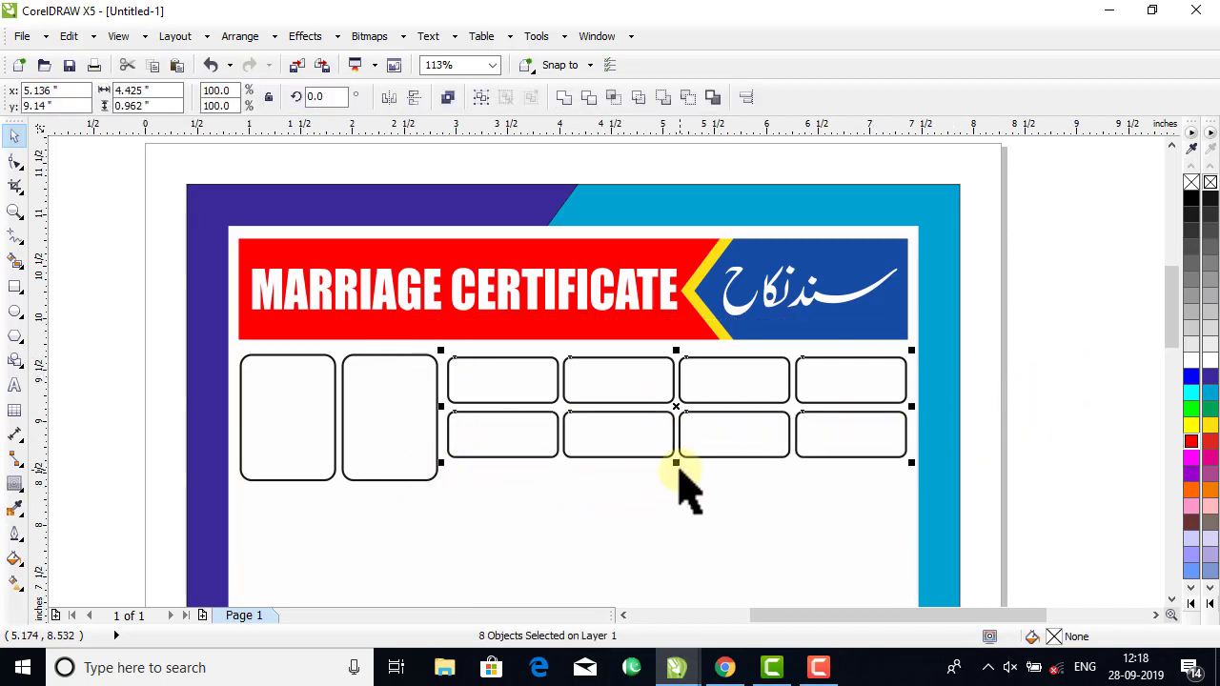
mouse_move(675, 472)
mouse_down()
mouse_move(670, 485)
mouse_move(675, 472)
mouse_up()
Shorten the two tall rounded boxes together from their lower edge to align with the bottom of the small boxes.
click(340, 448)
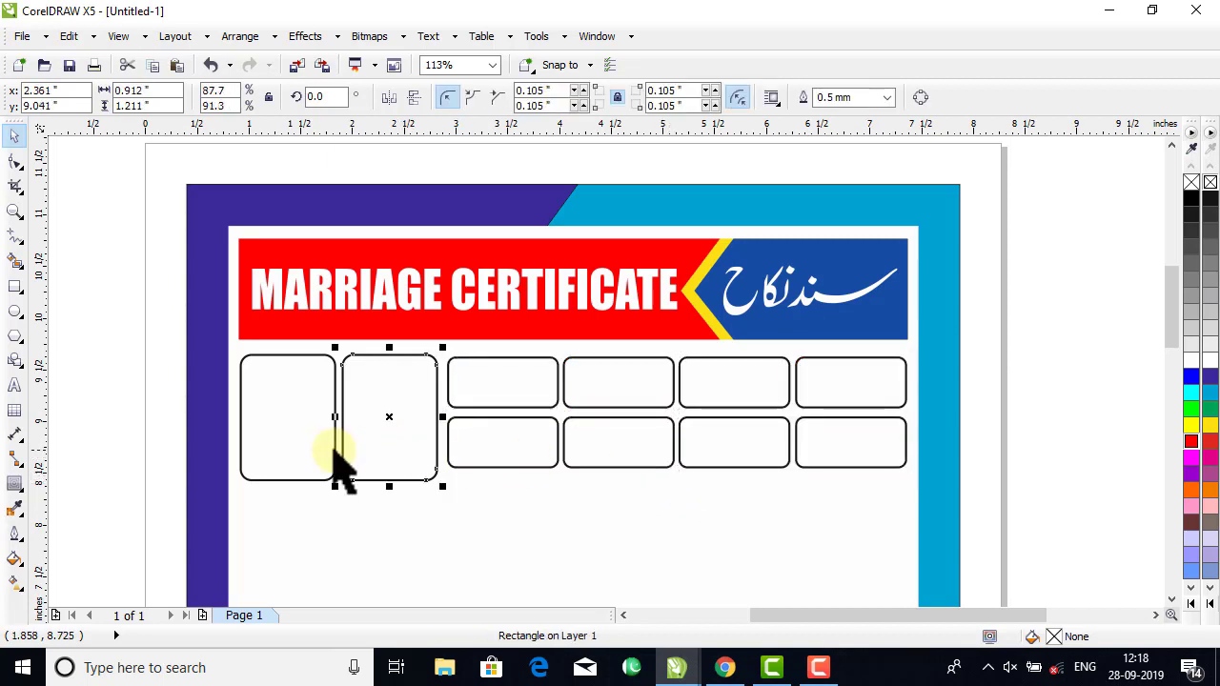
shift+click(333, 452)
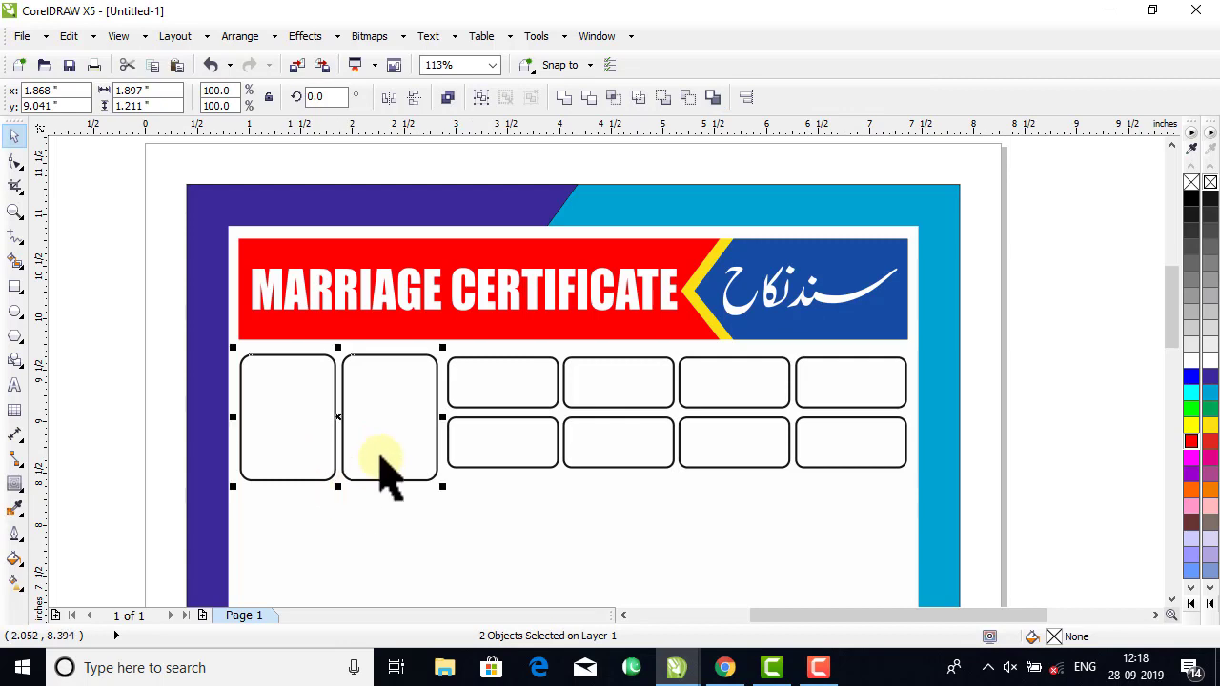
drag(157, 334, 503, 519)
drag(341, 488, 348, 479)
click(1021, 394)
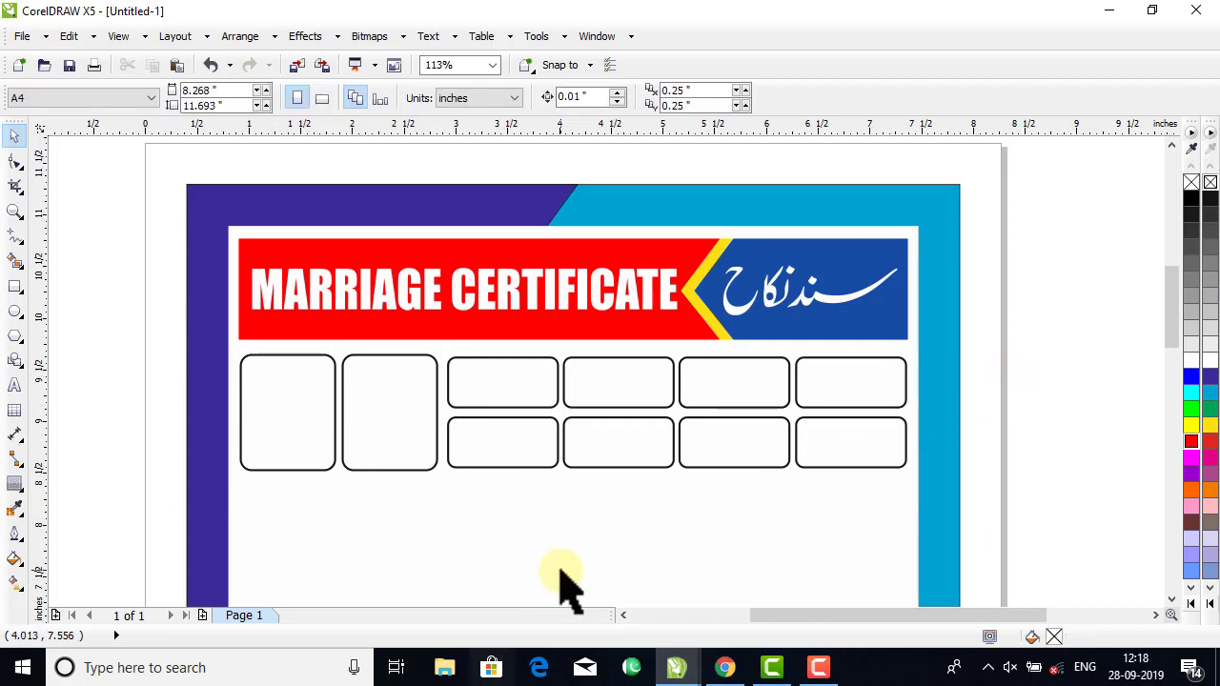
Apply a linear interactive fill running straight down through the first small box of the upper row.
click(450, 393)
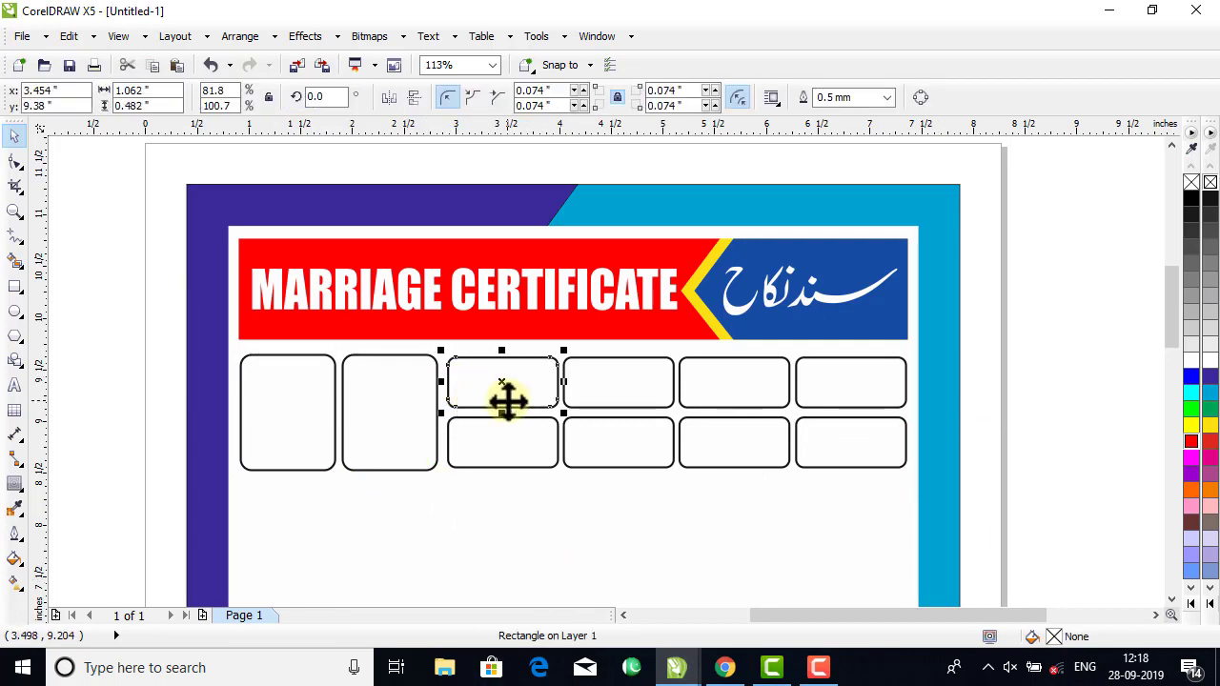
click(16, 562)
click(17, 581)
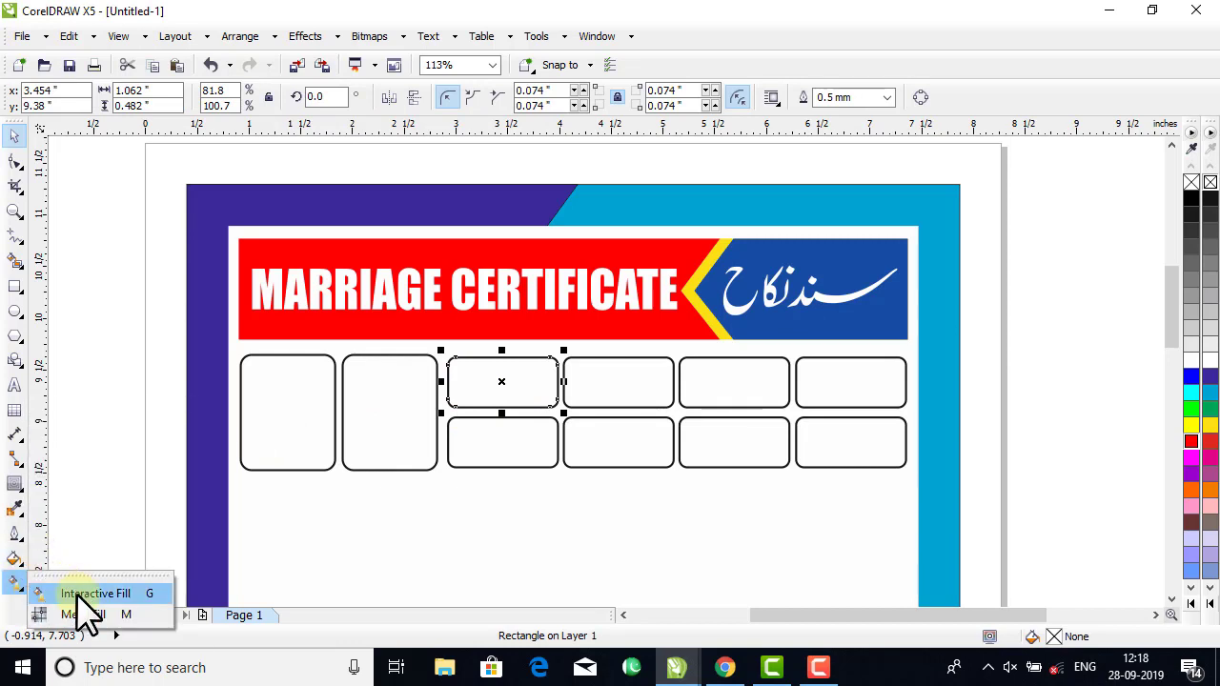
click(77, 593)
drag(504, 360, 504, 408)
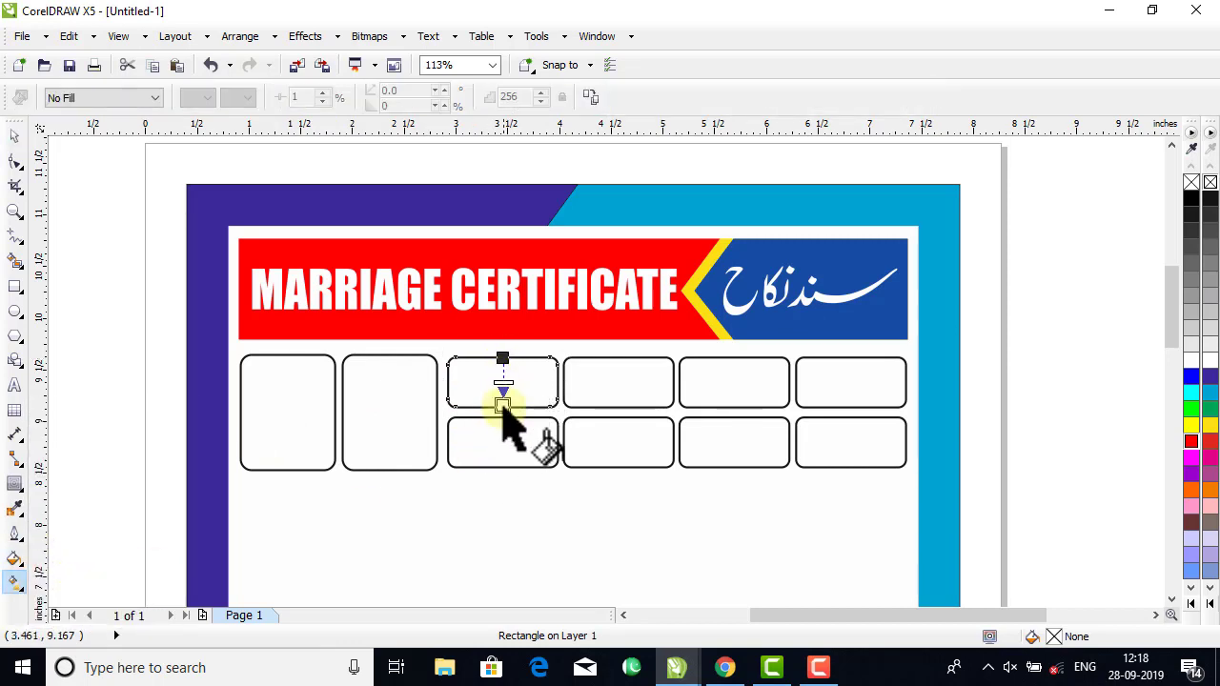
Set both end colours of the first small box's gradient to light cyan (#99FFFF).
click(13, 212)
drag(420, 349, 624, 430)
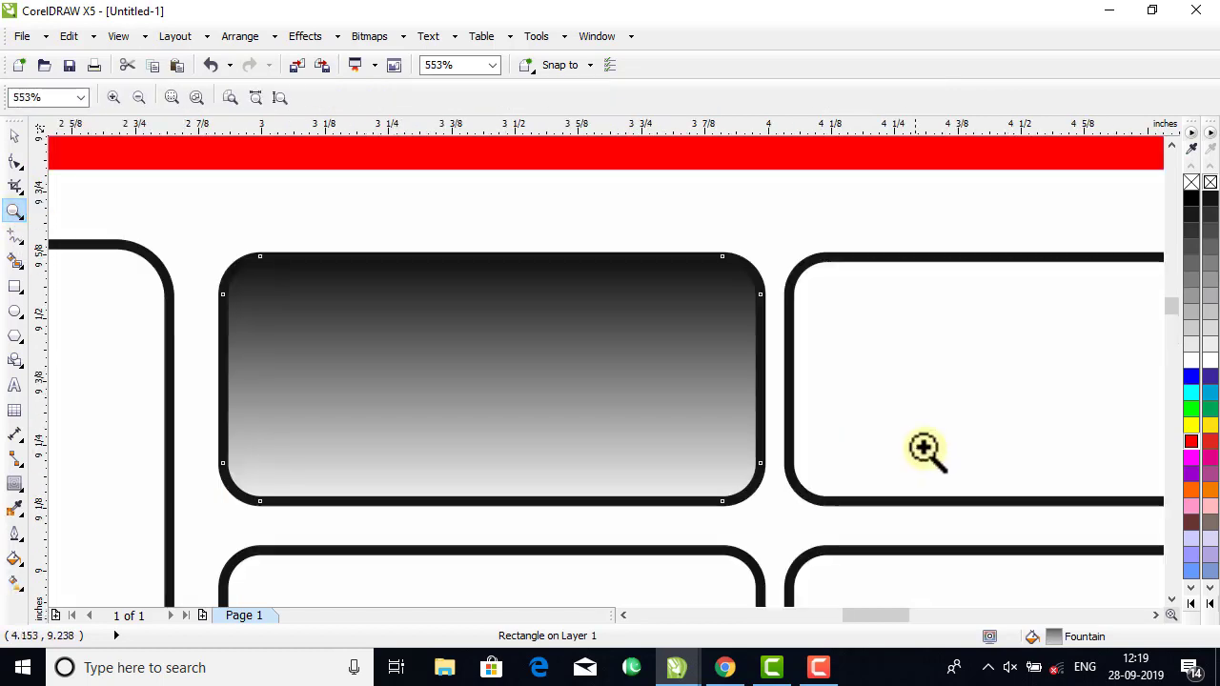
click(14, 136)
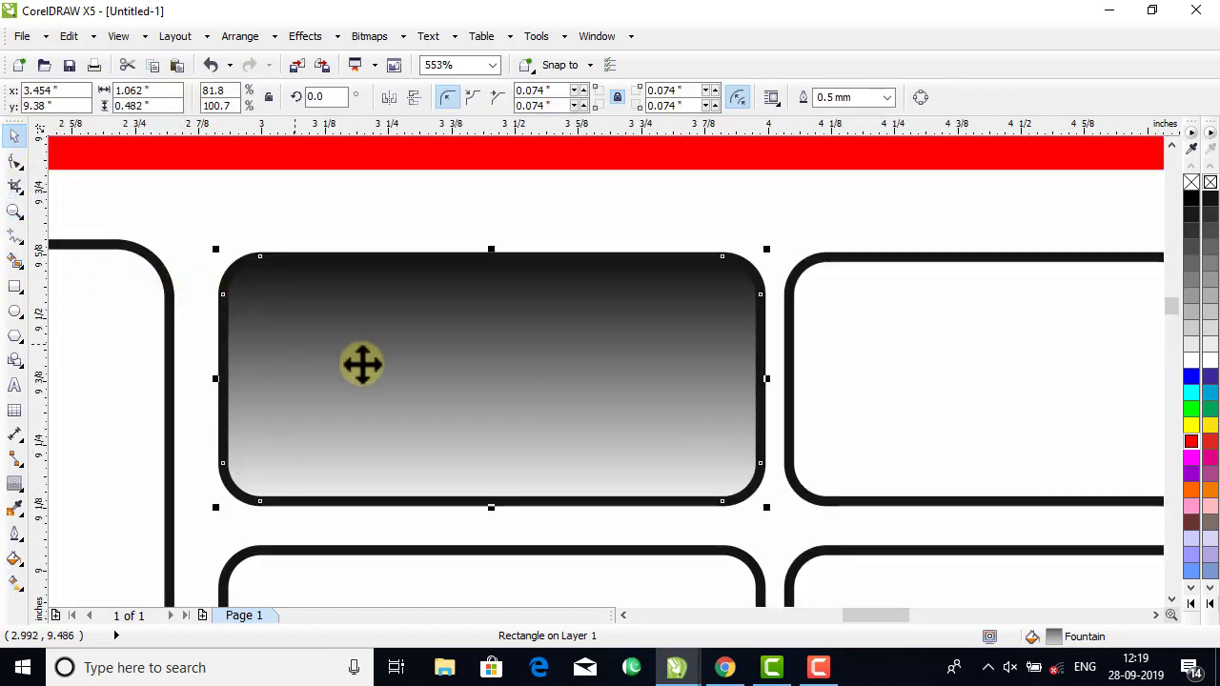
click(11, 572)
click(67, 591)
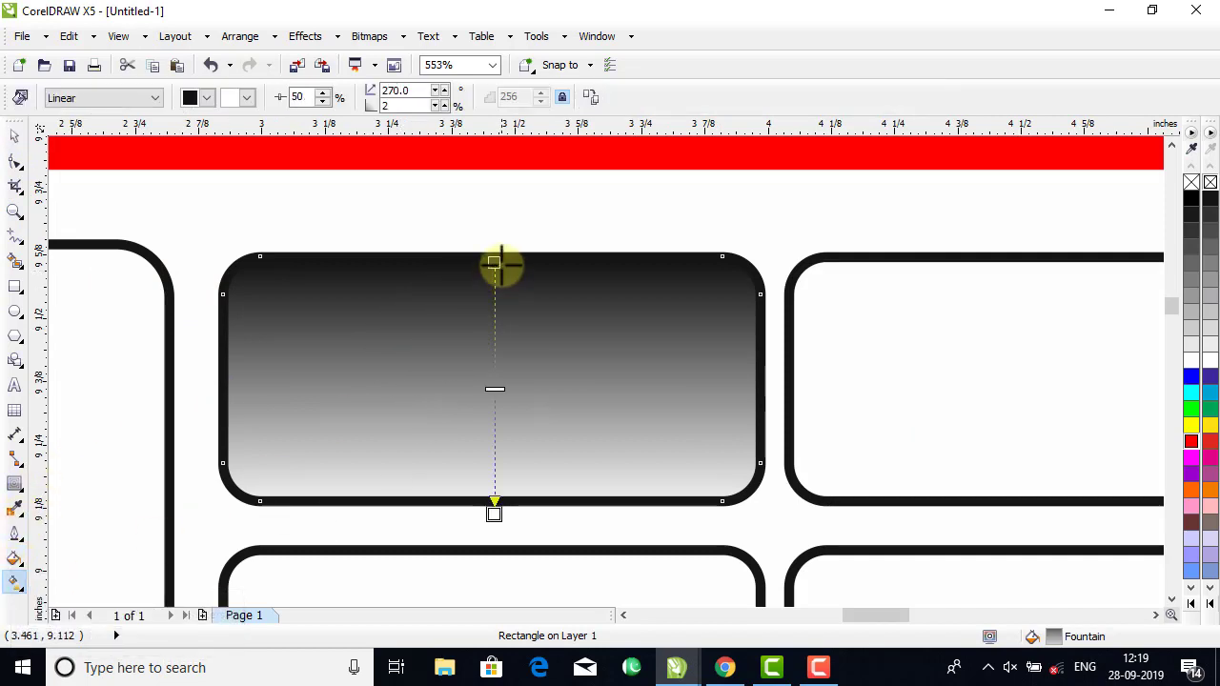
click(1191, 602)
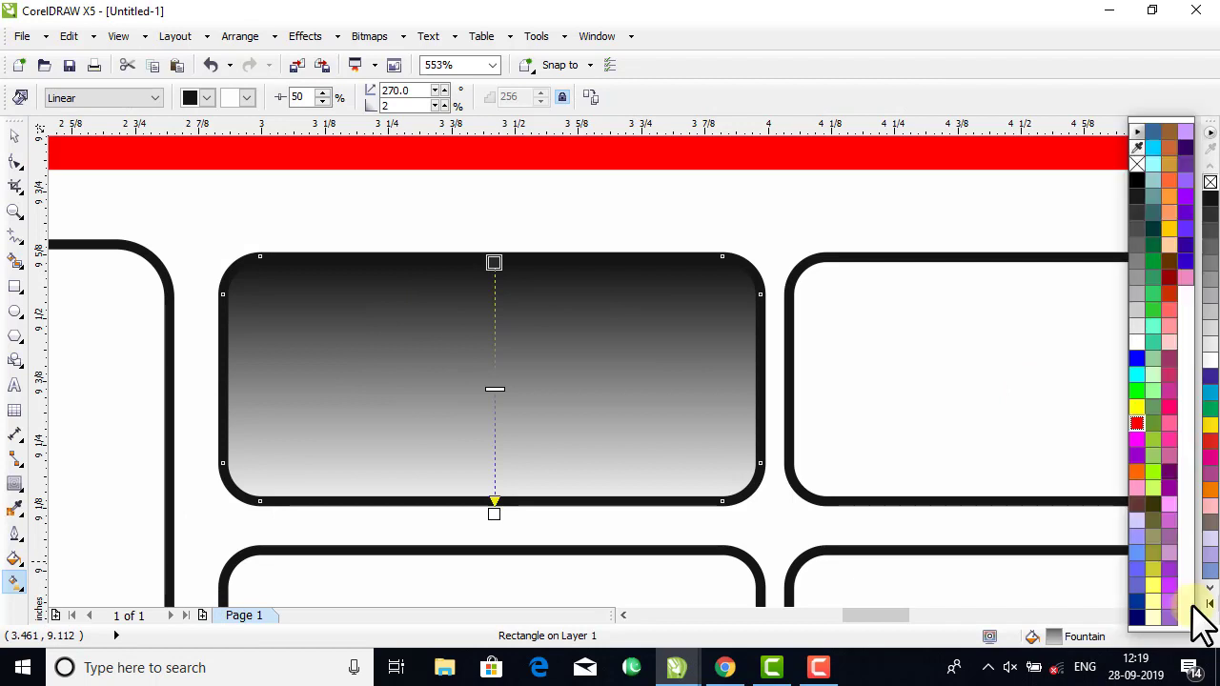
click(1152, 164)
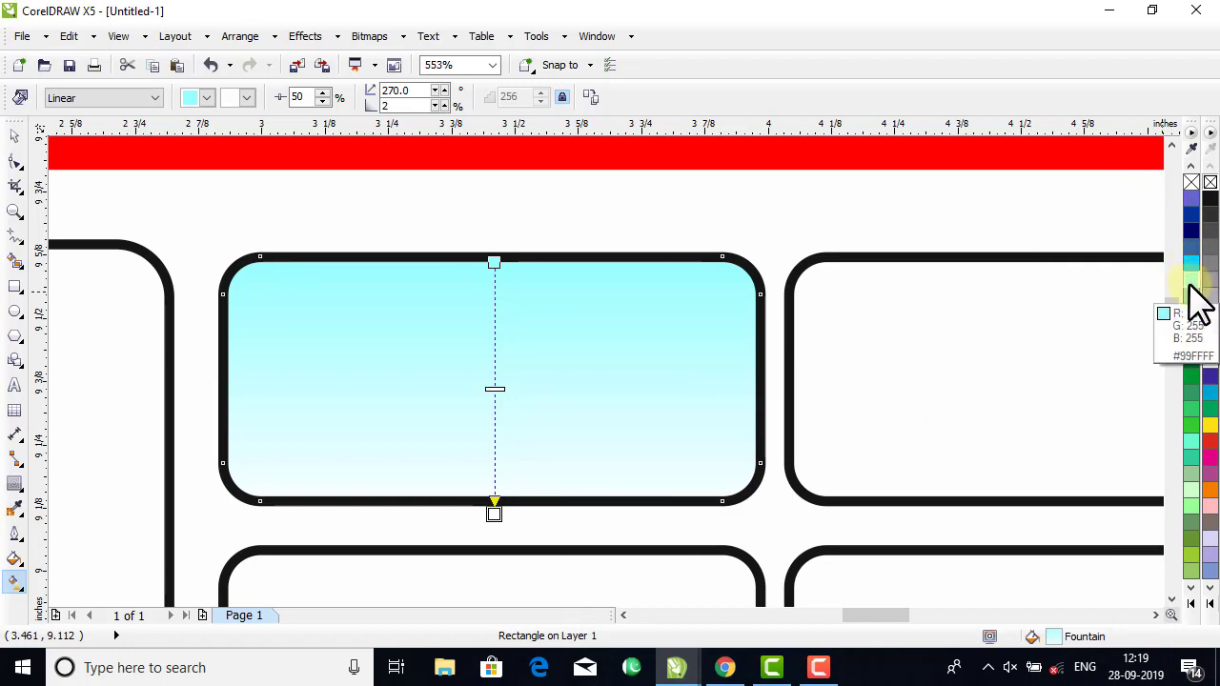
click(1191, 279)
Add a white intermediate colour node to the cyan gradient at about 46% of its length.
double_click(494, 372)
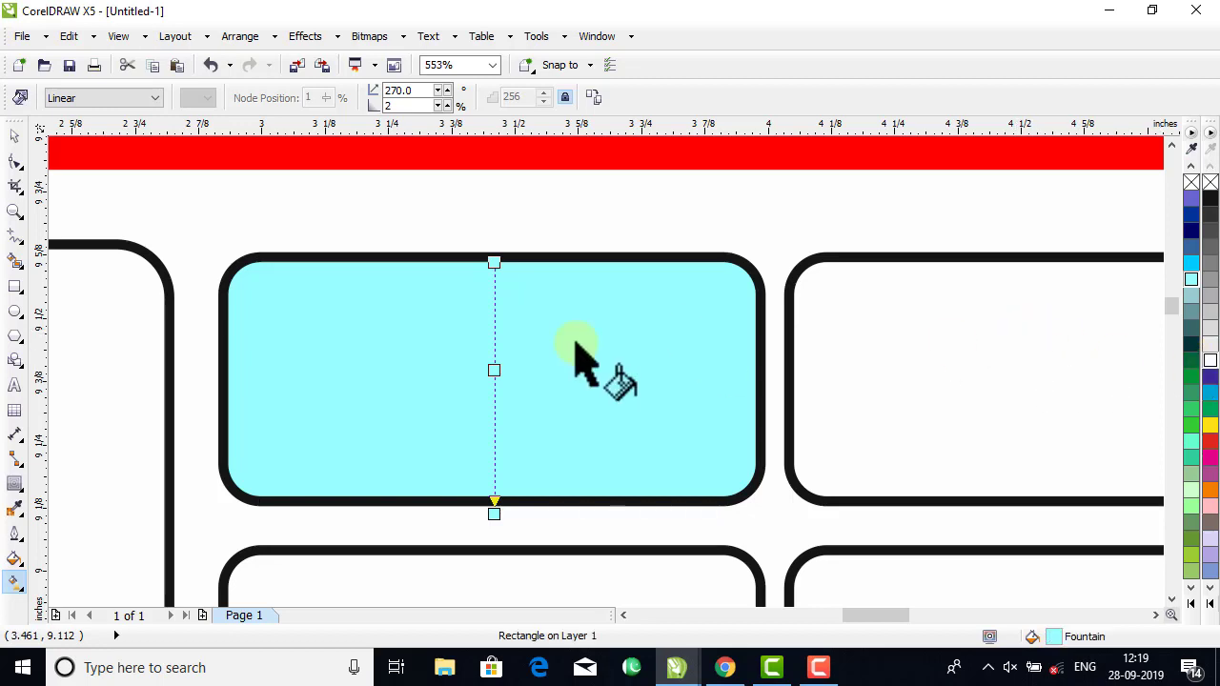
click(493, 369)
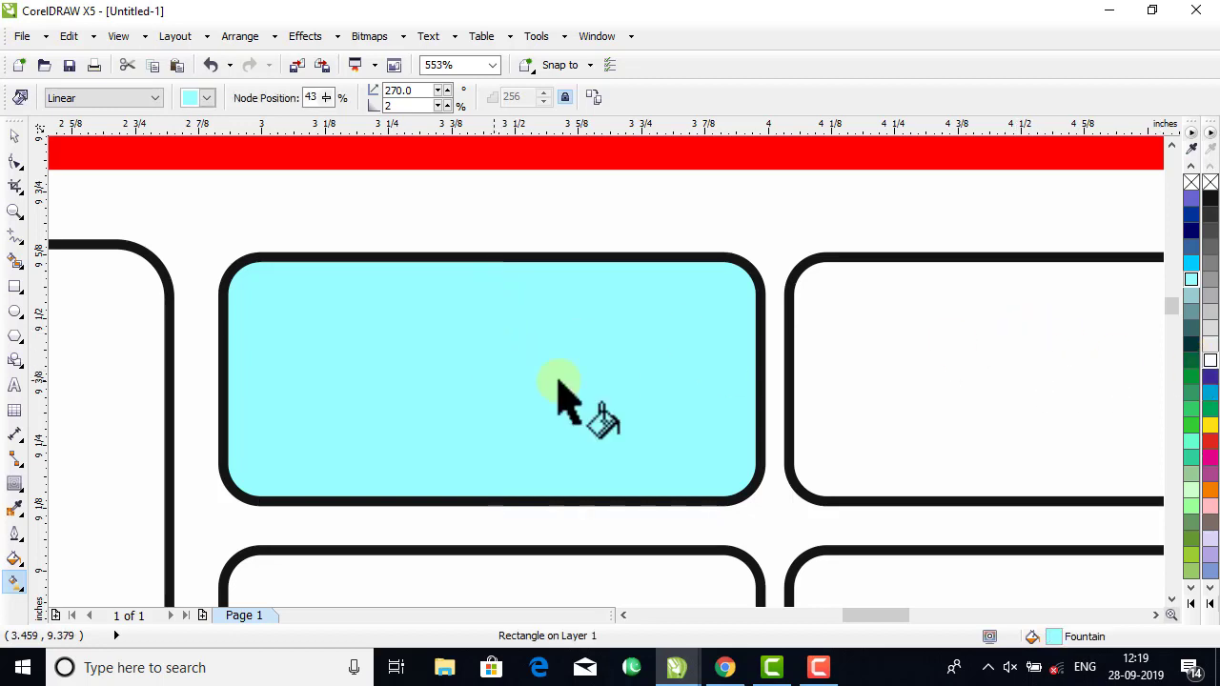
click(1209, 360)
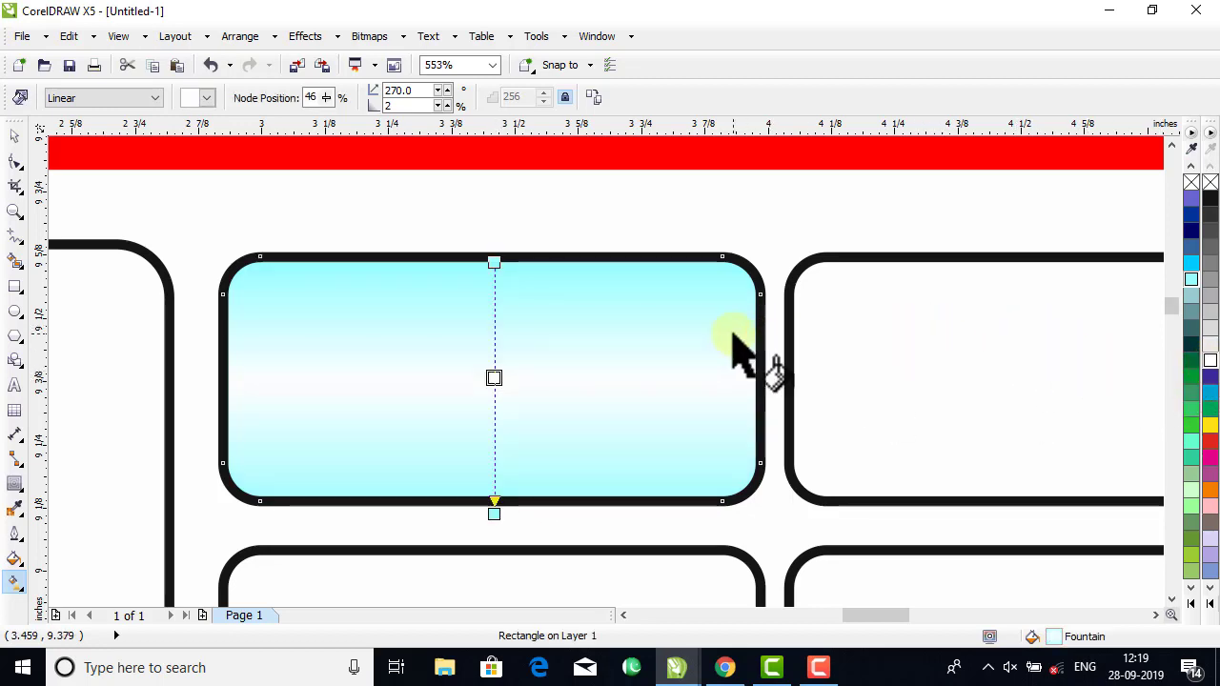
Copy the cyan-white gradient fill from the first small box to the other three boxes in the upper row.
scroll(734, 352, down, 2)
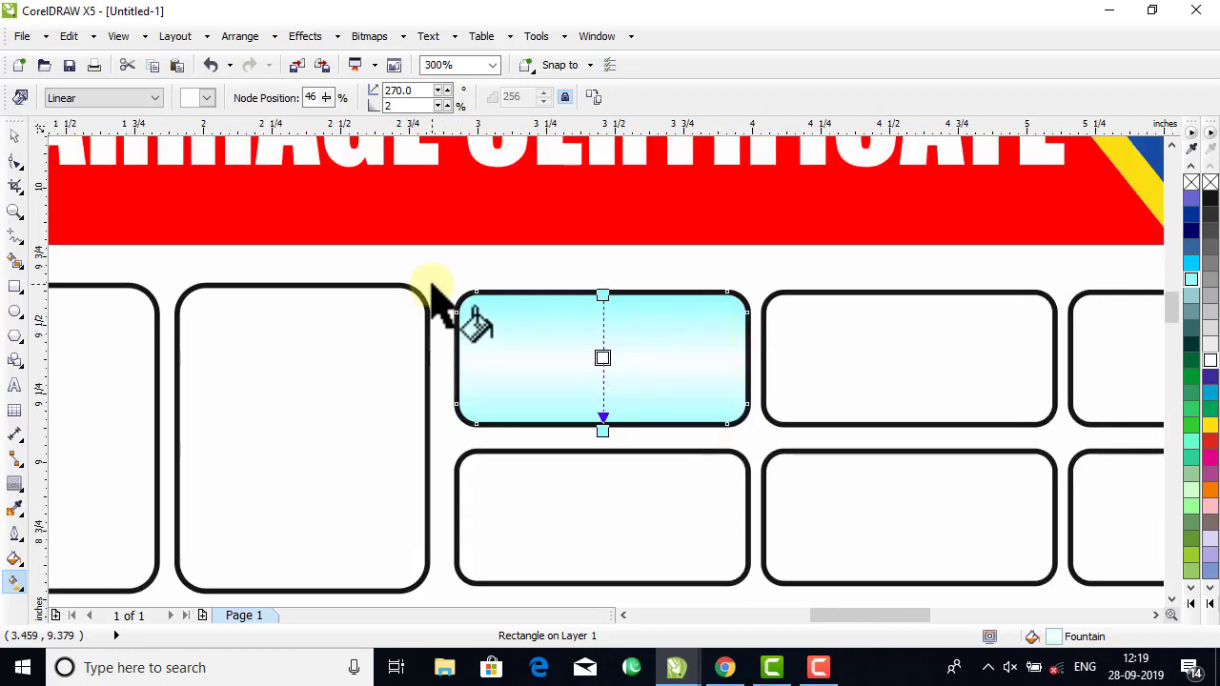
scroll(434, 296, down, 5)
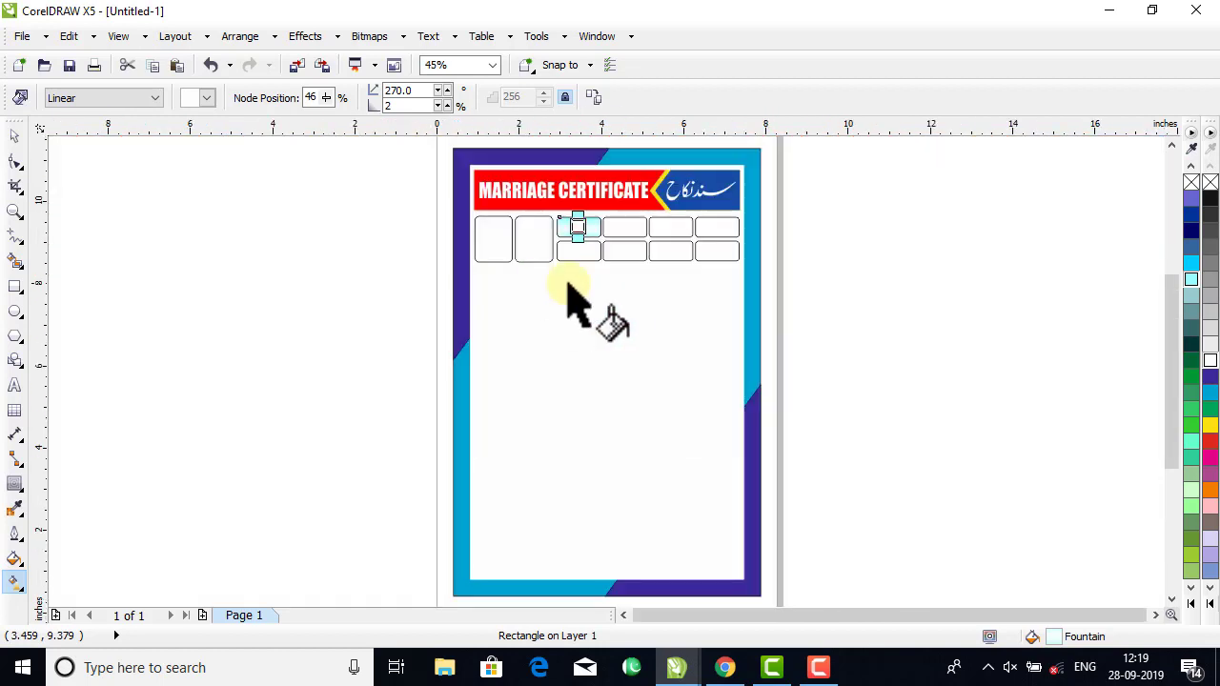
click(14, 211)
drag(413, 200, 874, 277)
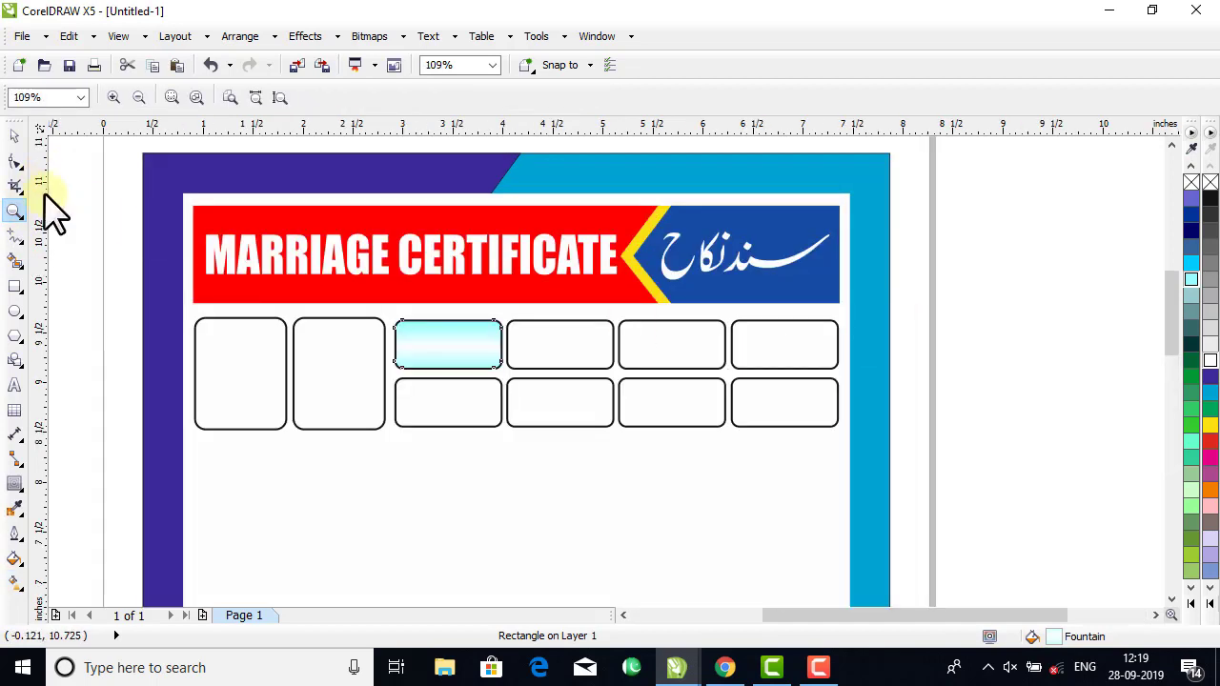
click(15, 136)
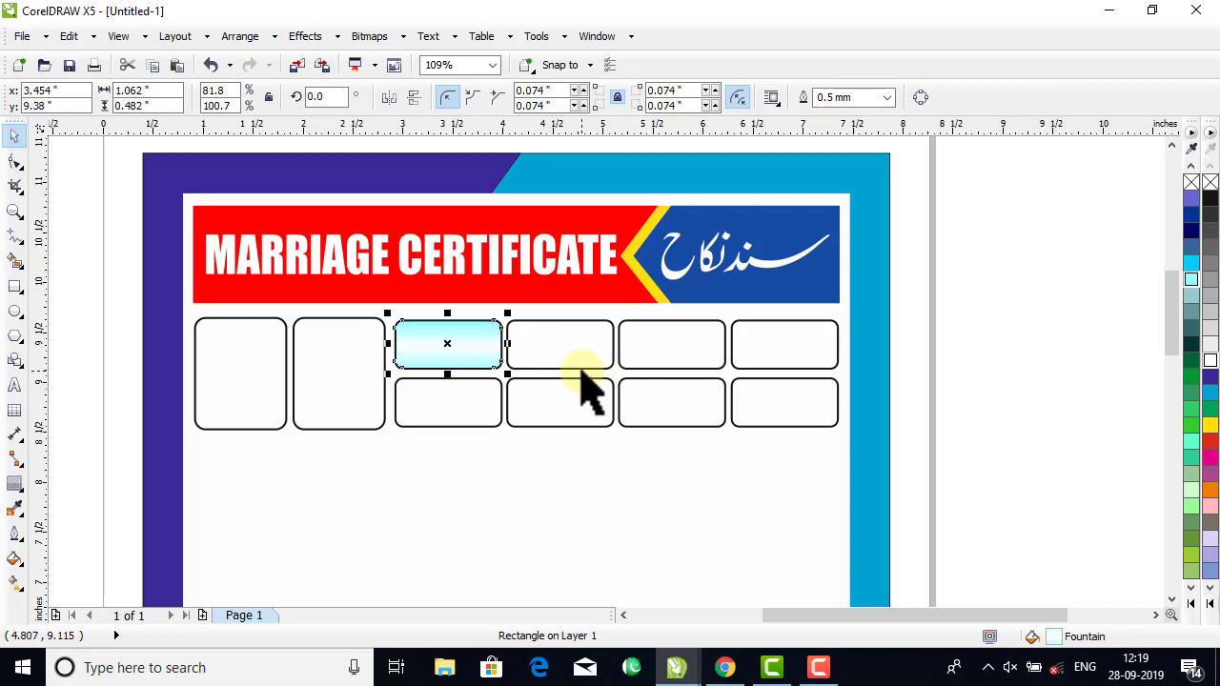
click(1209, 604)
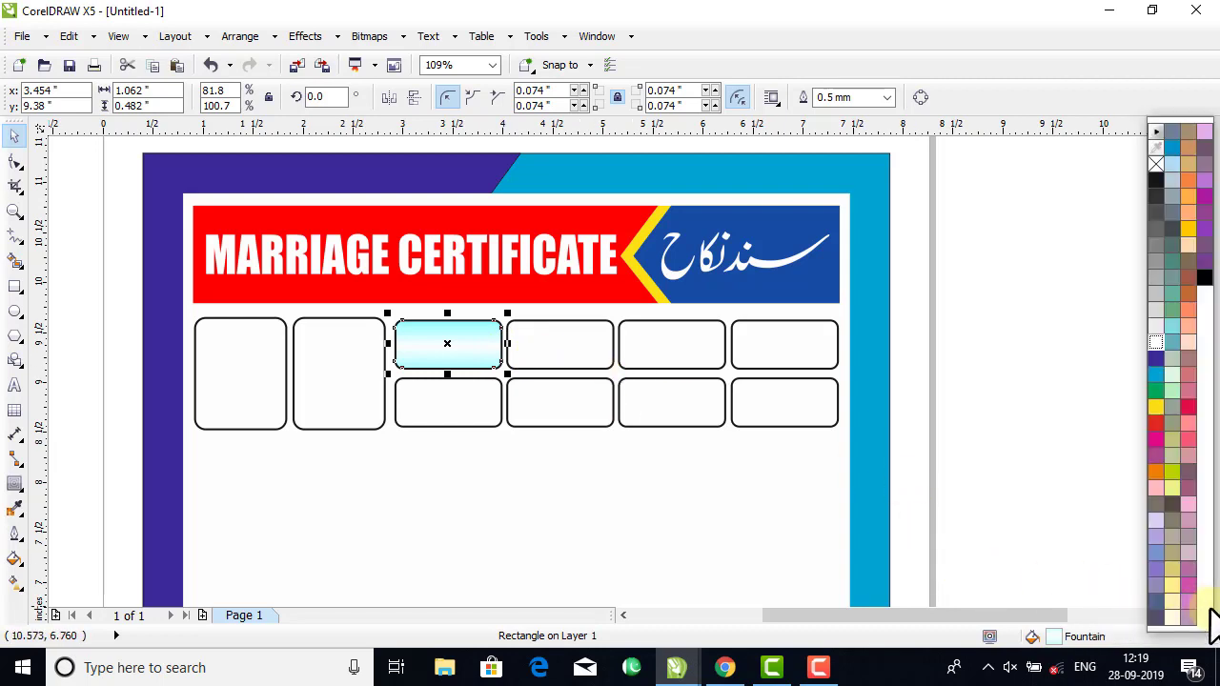
click(999, 431)
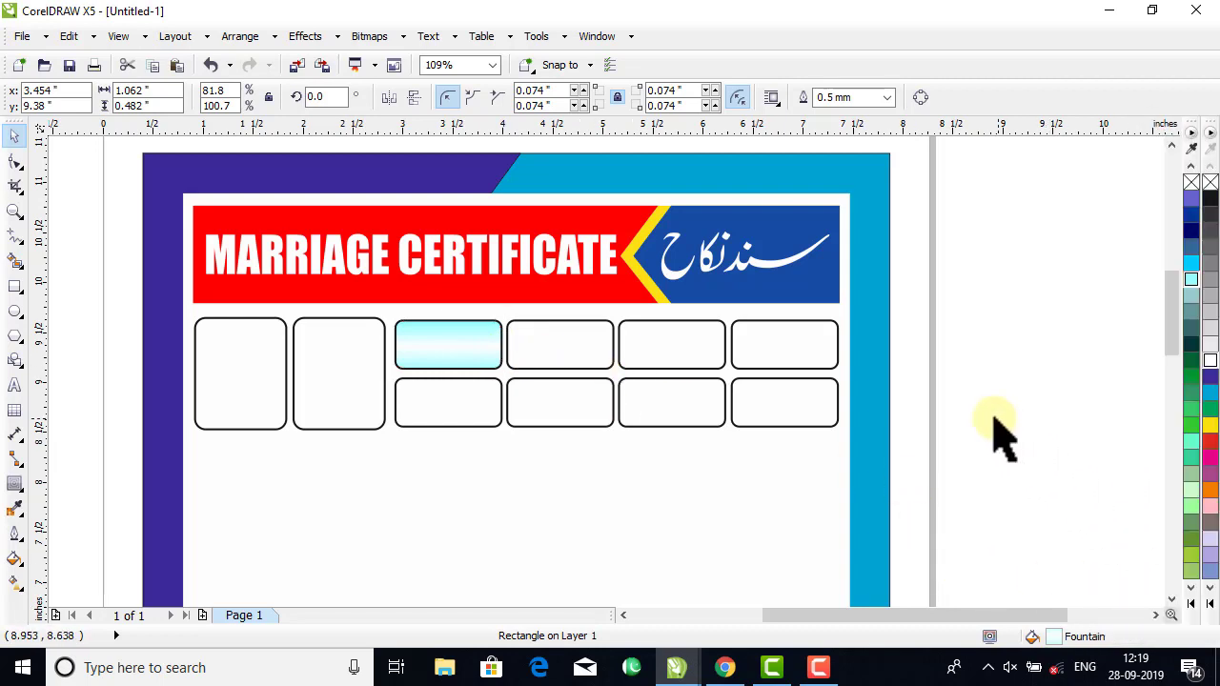
click(491, 351)
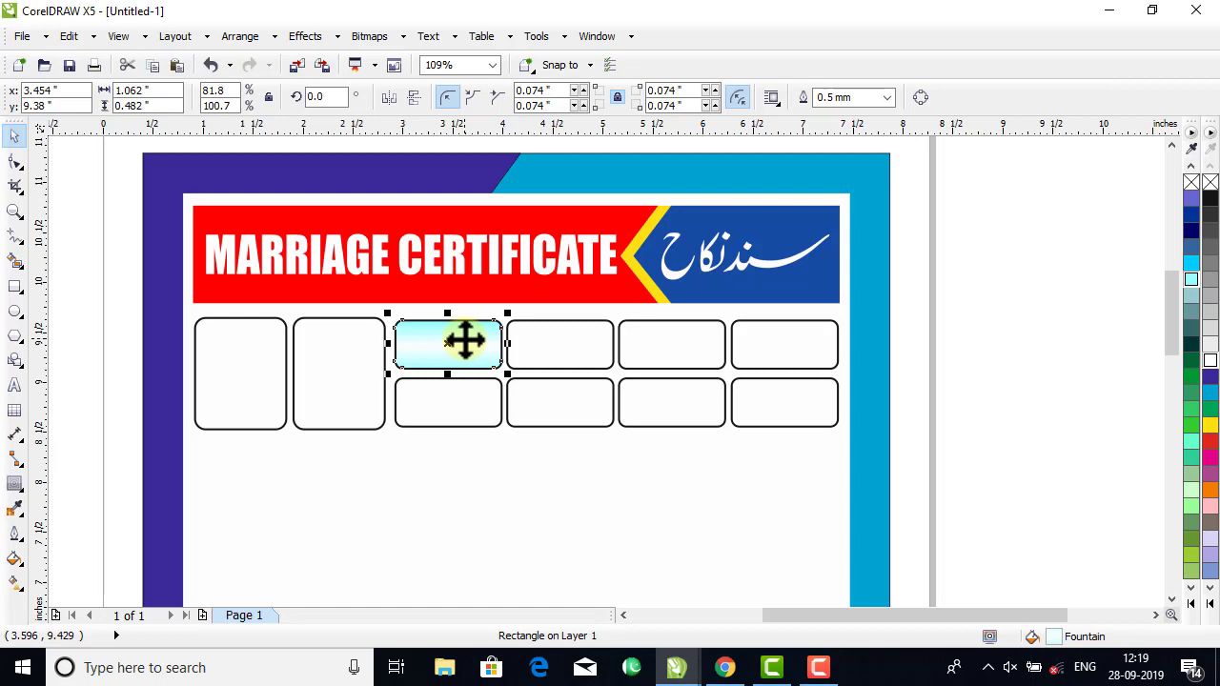
drag(484, 362, 545, 353)
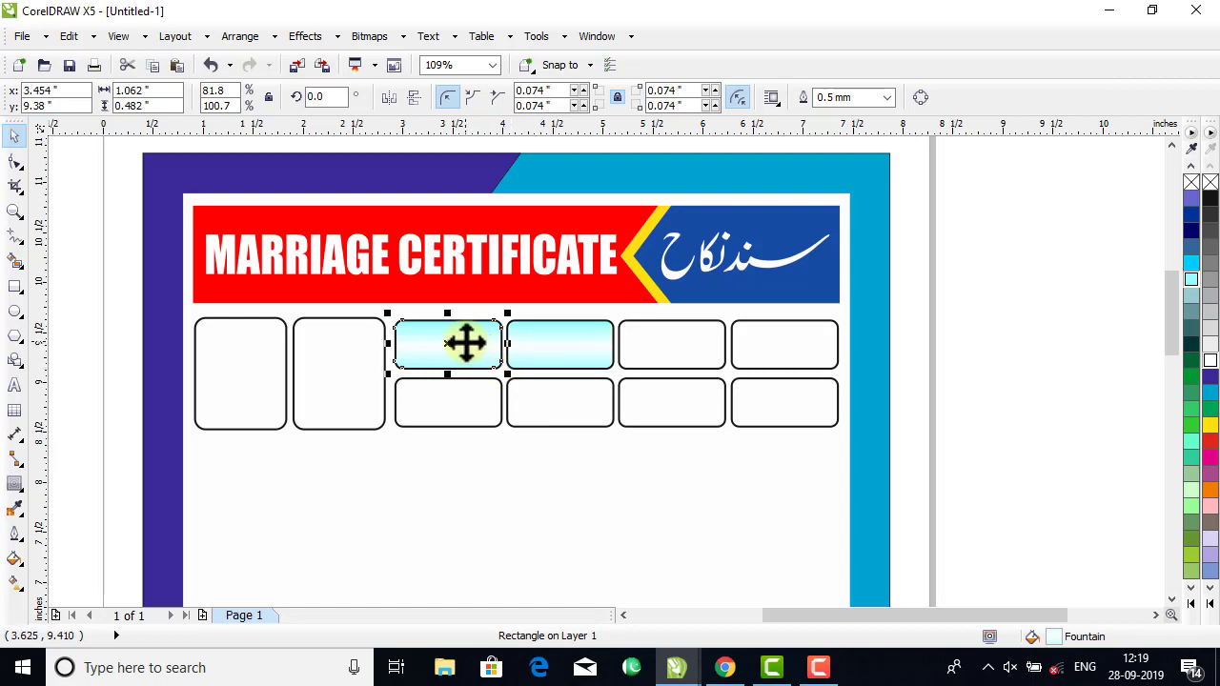
drag(466, 344, 664, 347)
drag(476, 347, 595, 348)
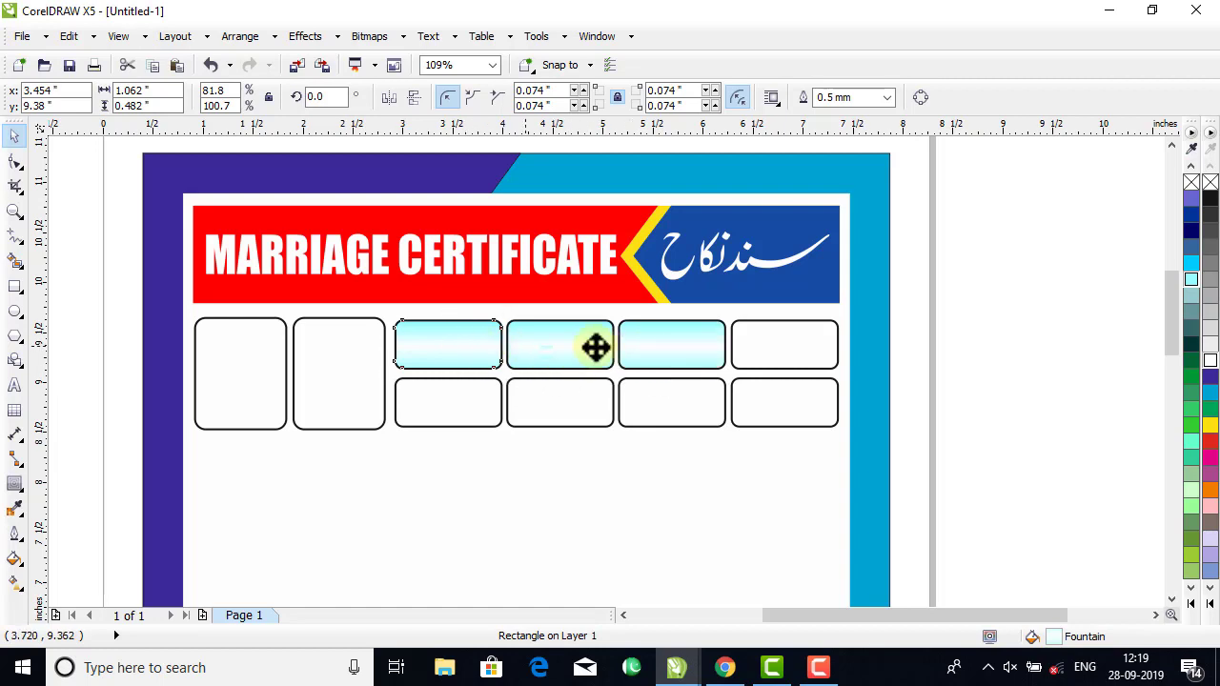
drag(771, 347, 772, 347)
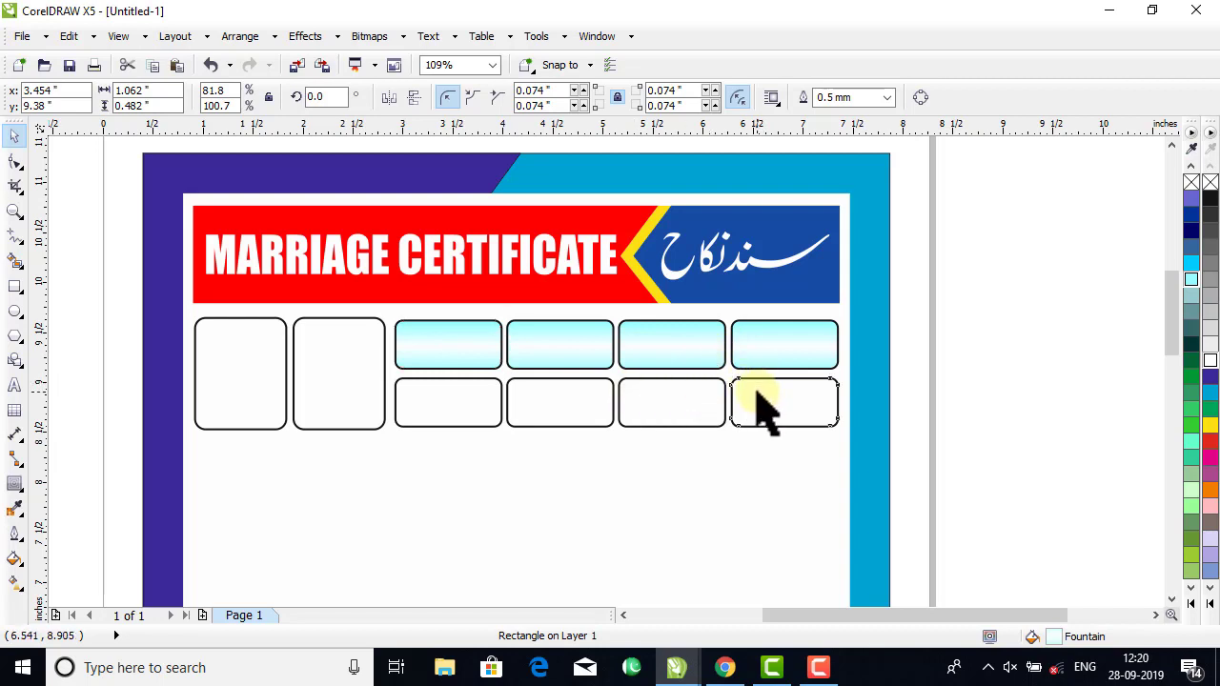
Delete the first three small boxes of the lower row and select the remaining one at the right end.
click(758, 395)
click(684, 415)
shift+click(560, 415)
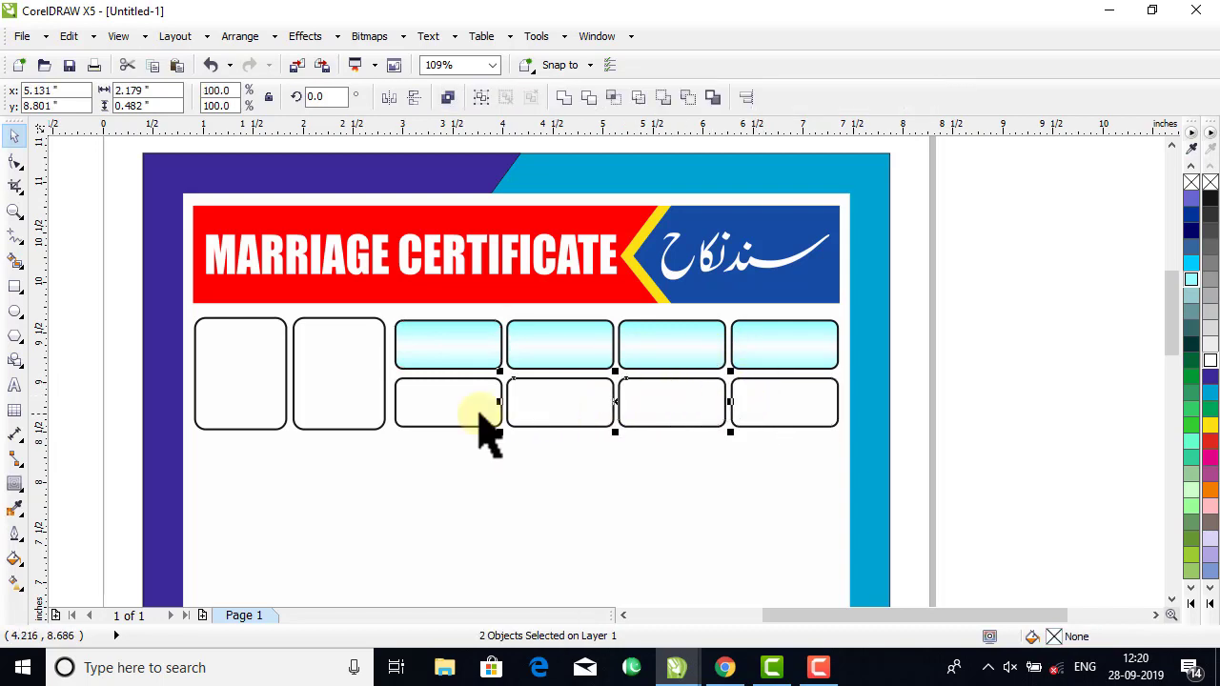
shift+click(477, 420)
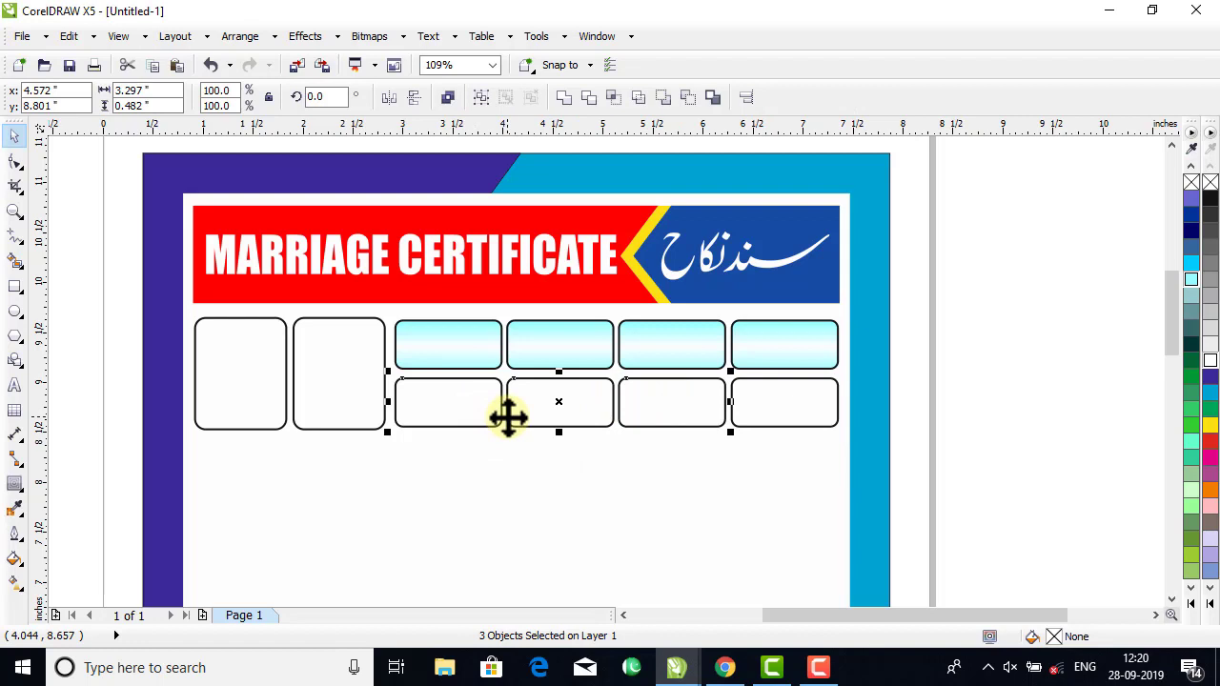
key(Delete)
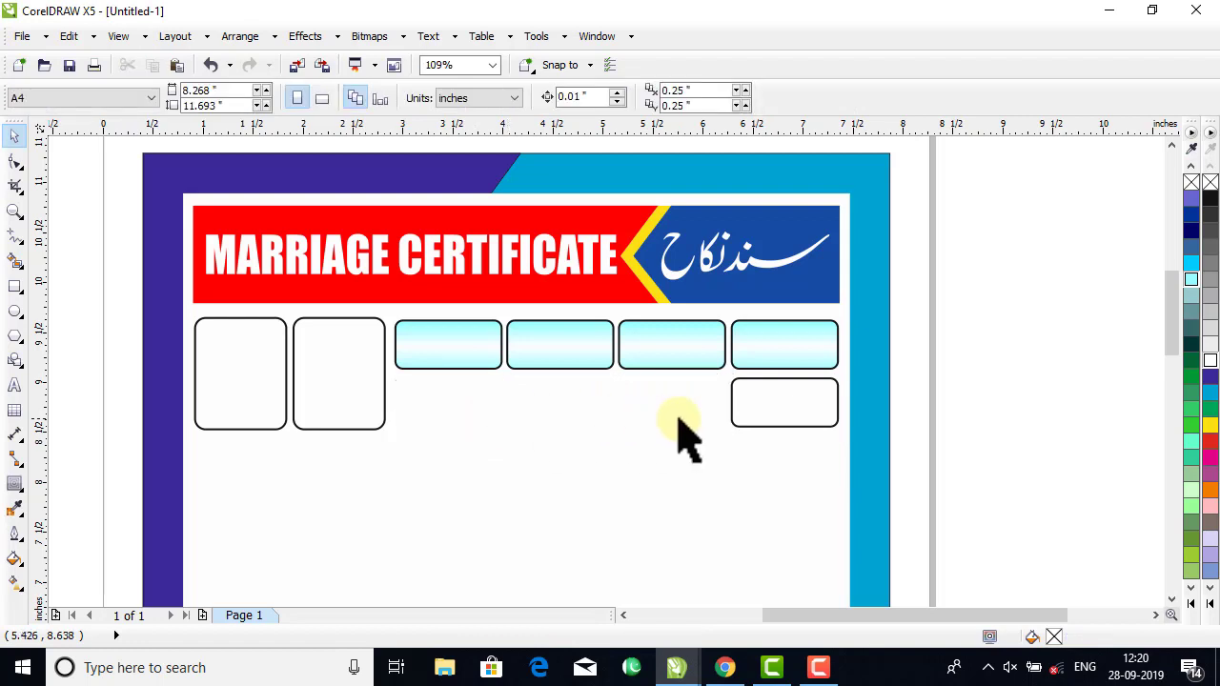
click(789, 408)
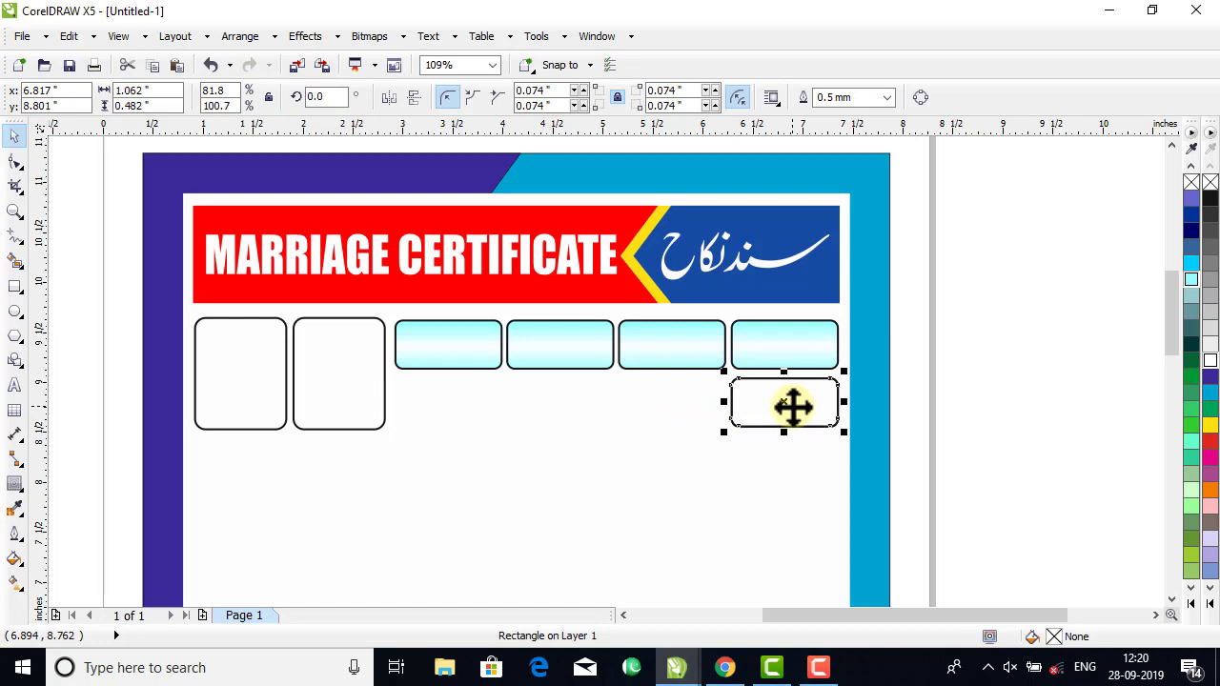
Add a stretched copy of the remaining lower box that spans the full width of the four-box row above.
drag(724, 401, 391, 425)
right_click(390, 425)
click(1000, 351)
drag(1001, 351, 630, 445)
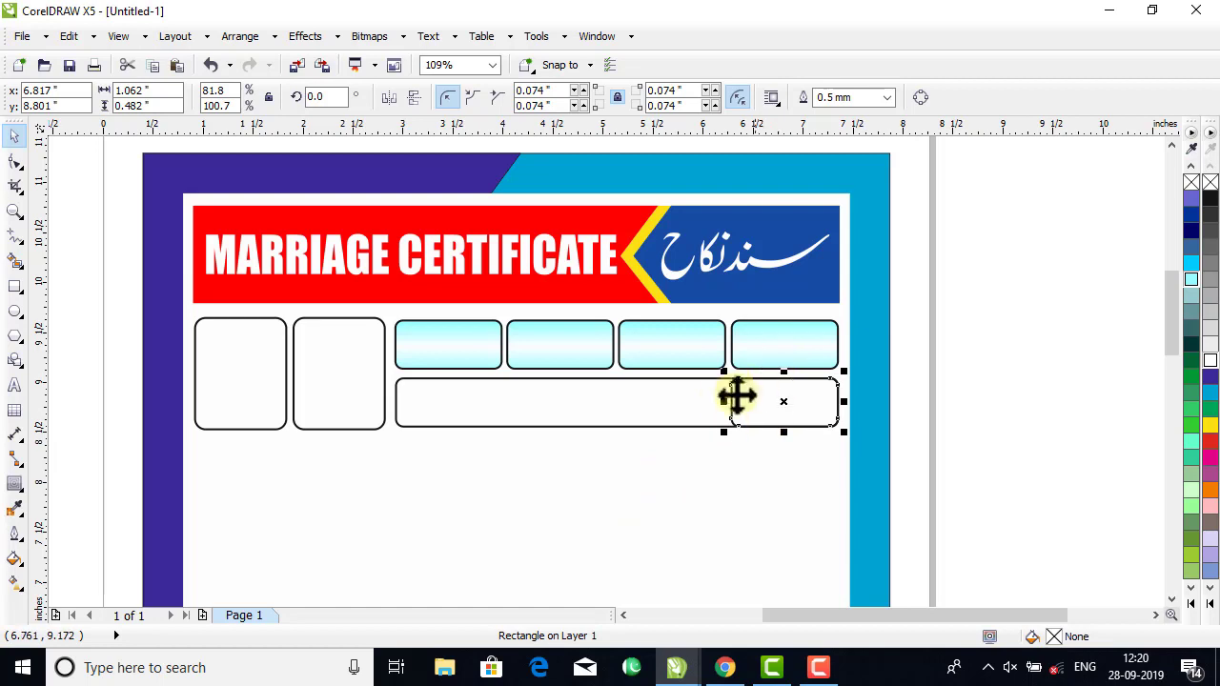
Copy the cyan-white gradient fill from the fourth upper box to the small lower box and the wide lower box.
click(692, 358)
click(793, 348)
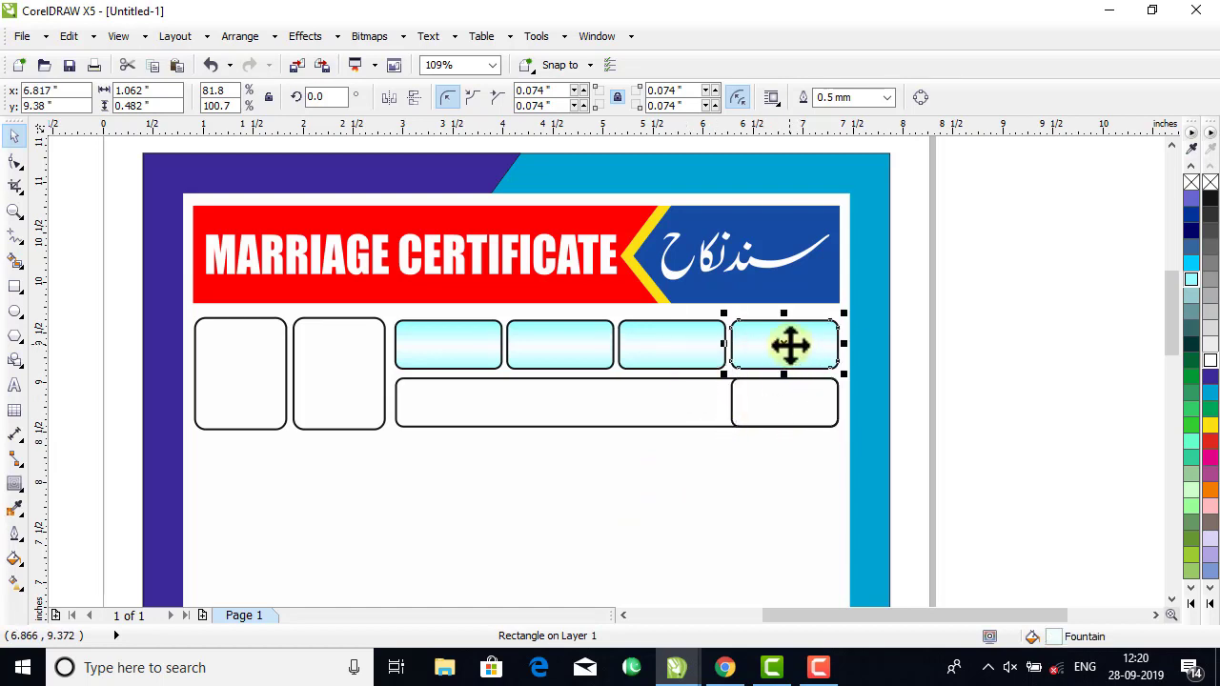
drag(789, 349, 790, 402)
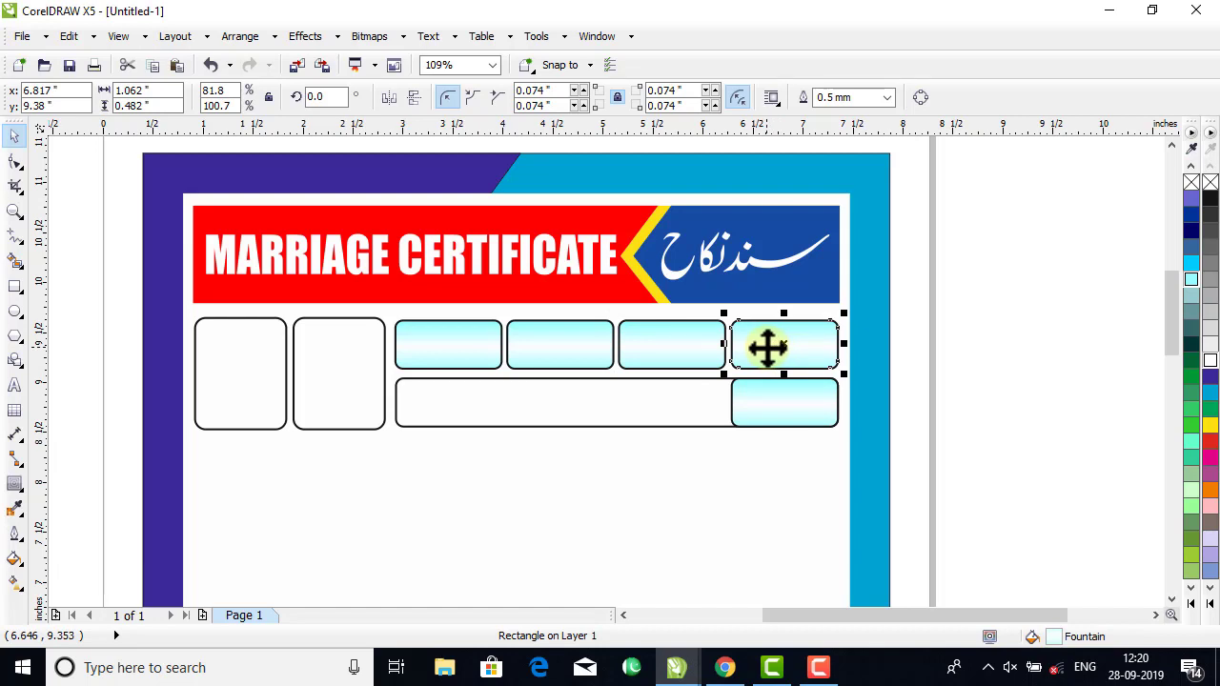
drag(767, 349, 668, 404)
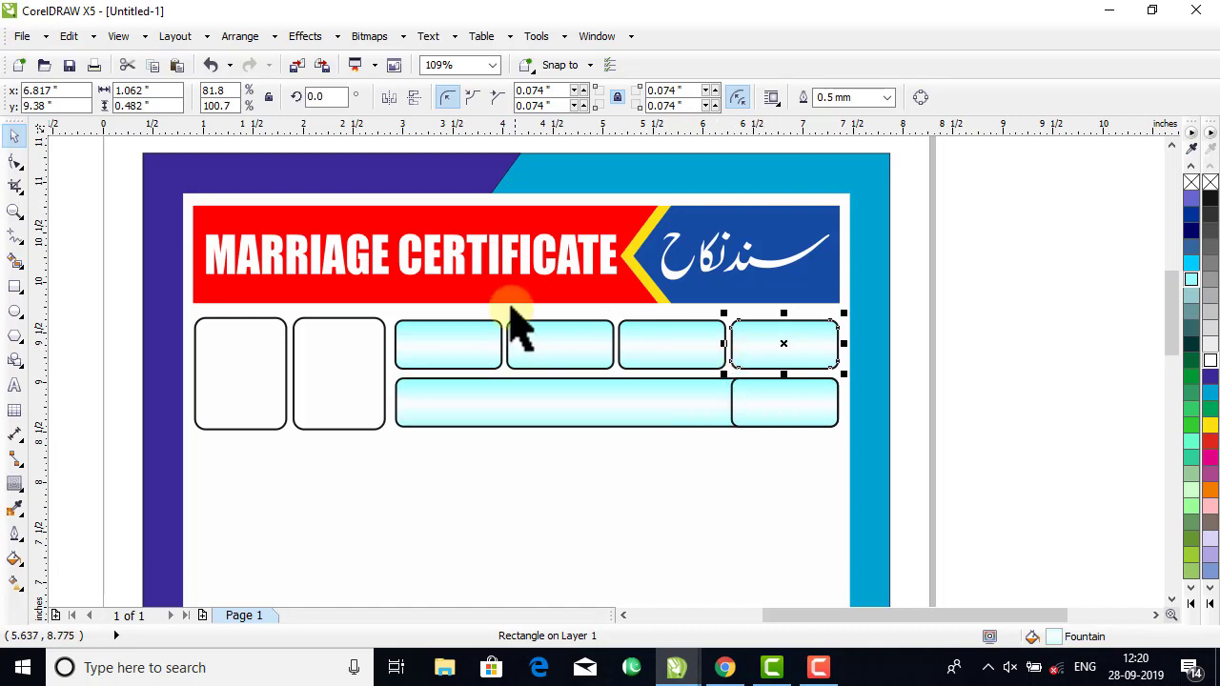
Set both end colours of the small lower box's gradient to light orange (#FFCC99) and deselect it.
click(958, 386)
click(799, 419)
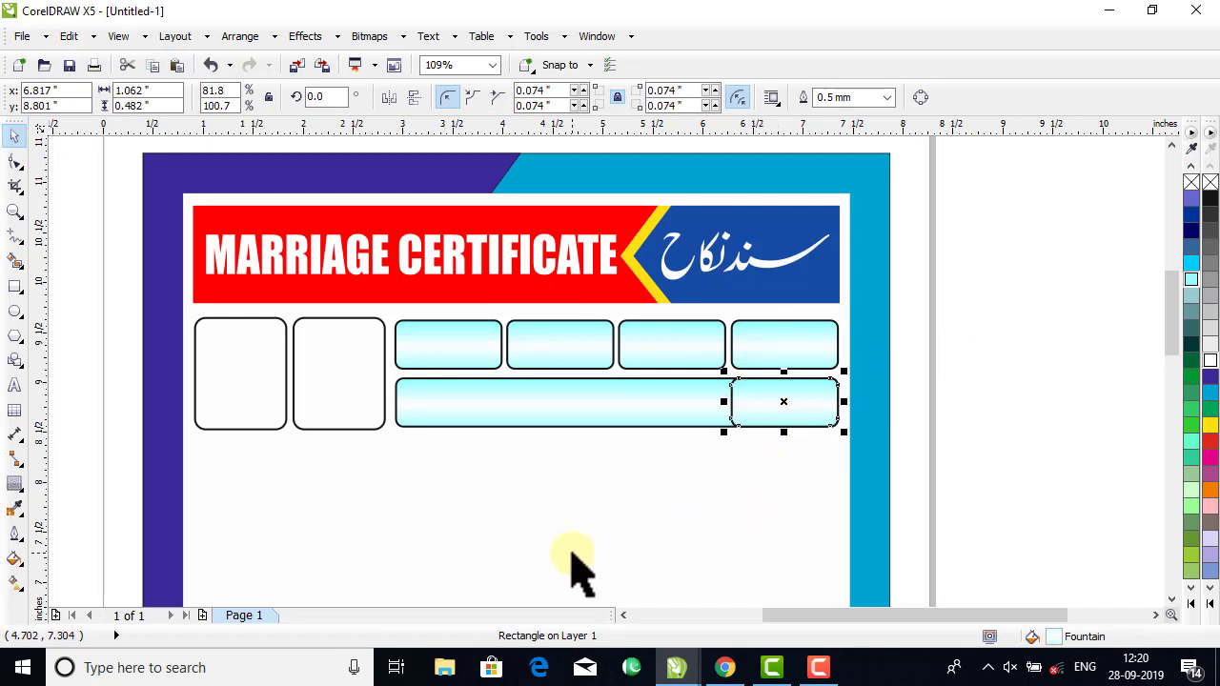
click(15, 584)
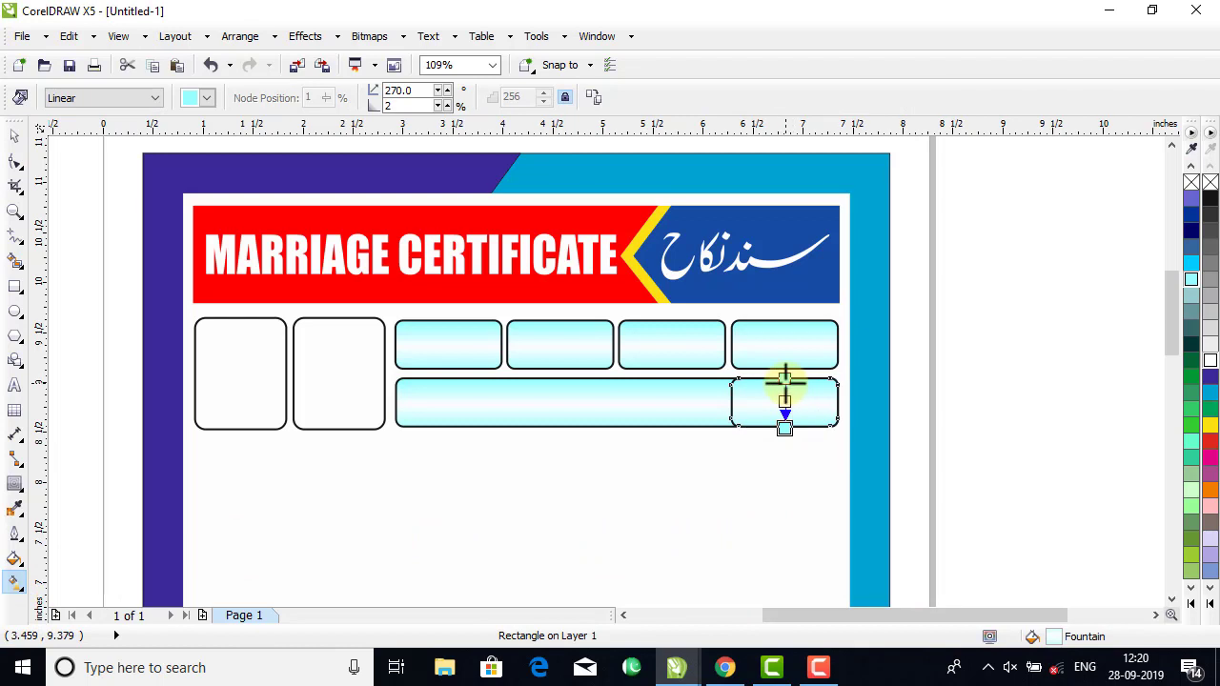
click(1191, 605)
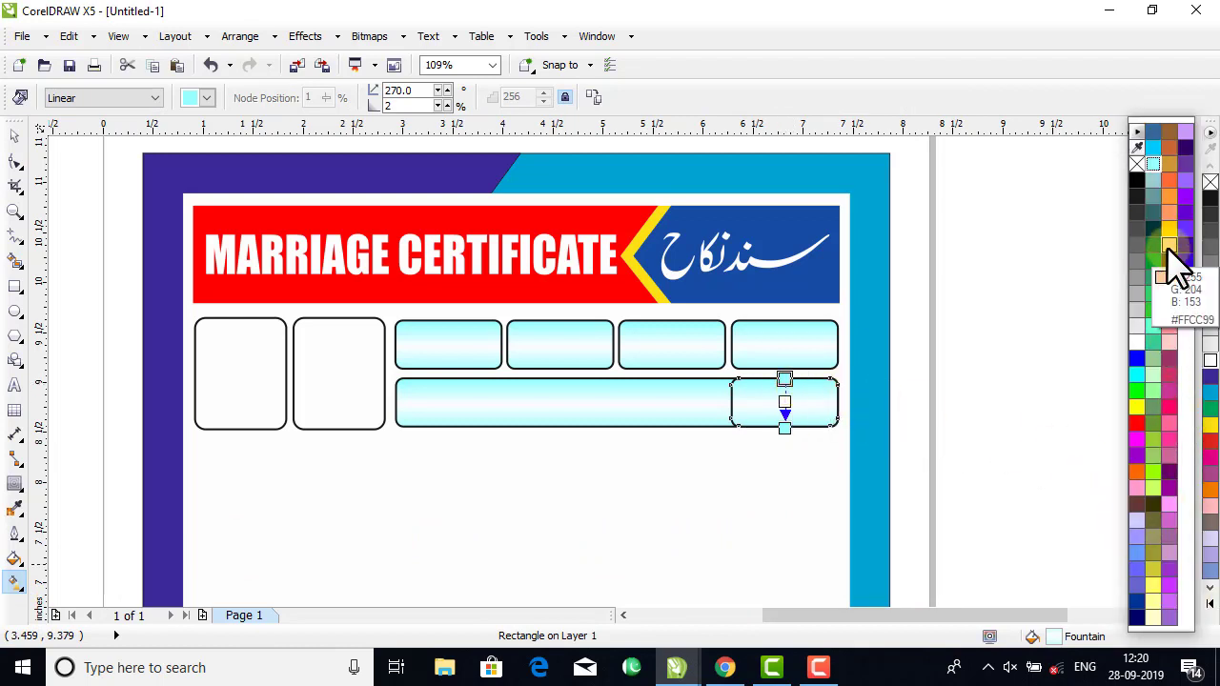
drag(1169, 248, 786, 431)
click(784, 429)
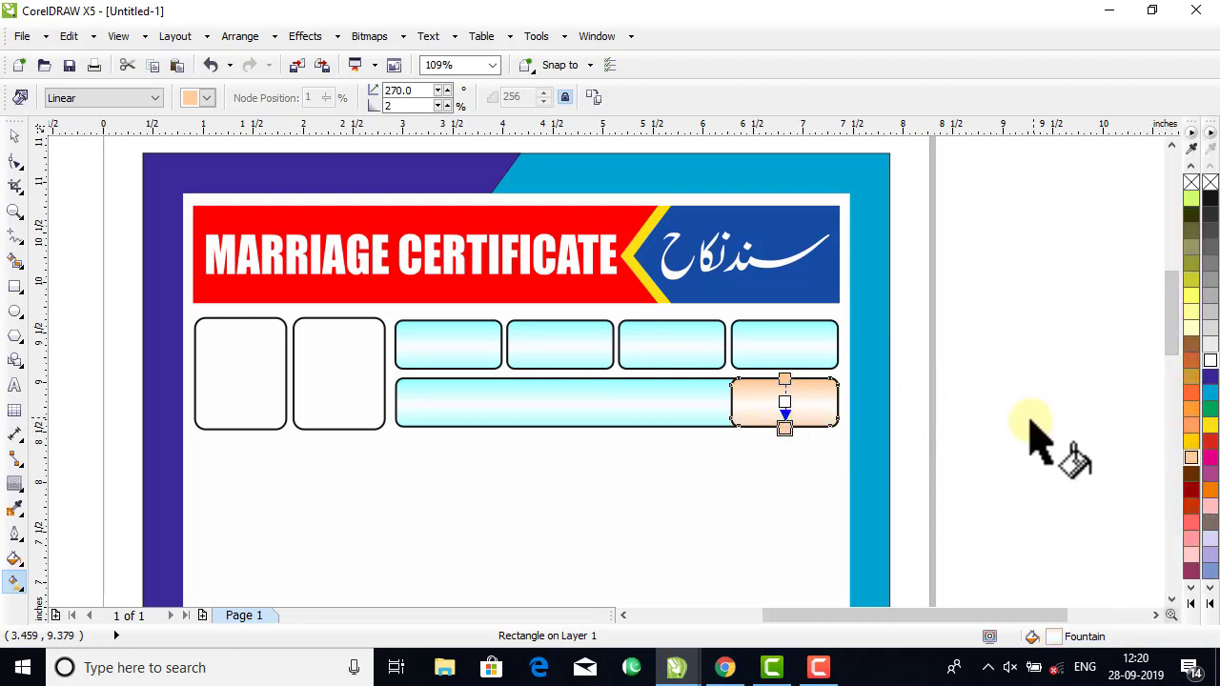
click(14, 136)
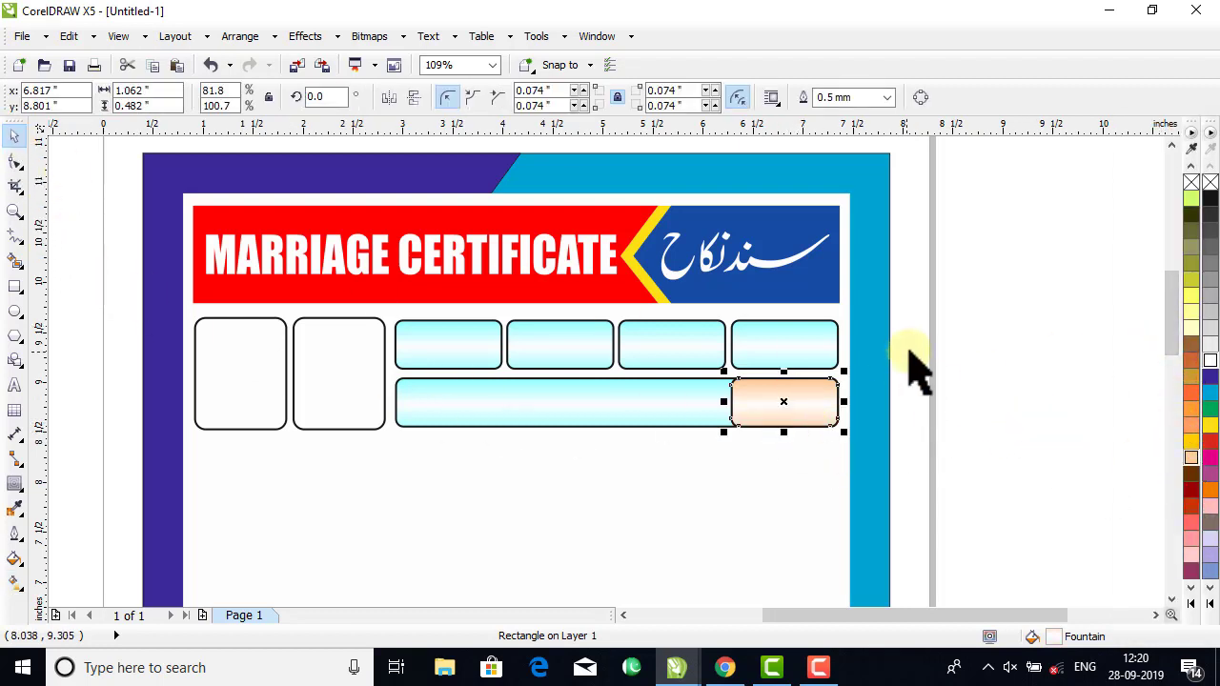
click(975, 349)
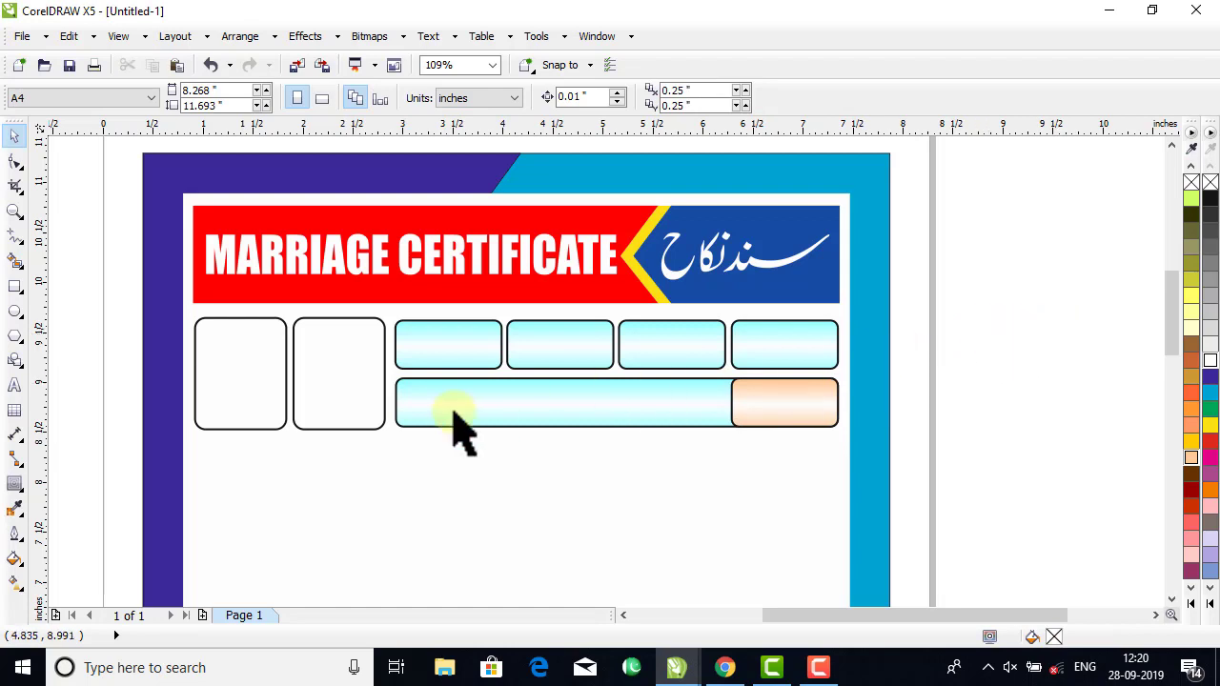
Draw a straight horizontal line about 6.89 in long just below the box rows and nudge it up 0.03 in.
click(15, 286)
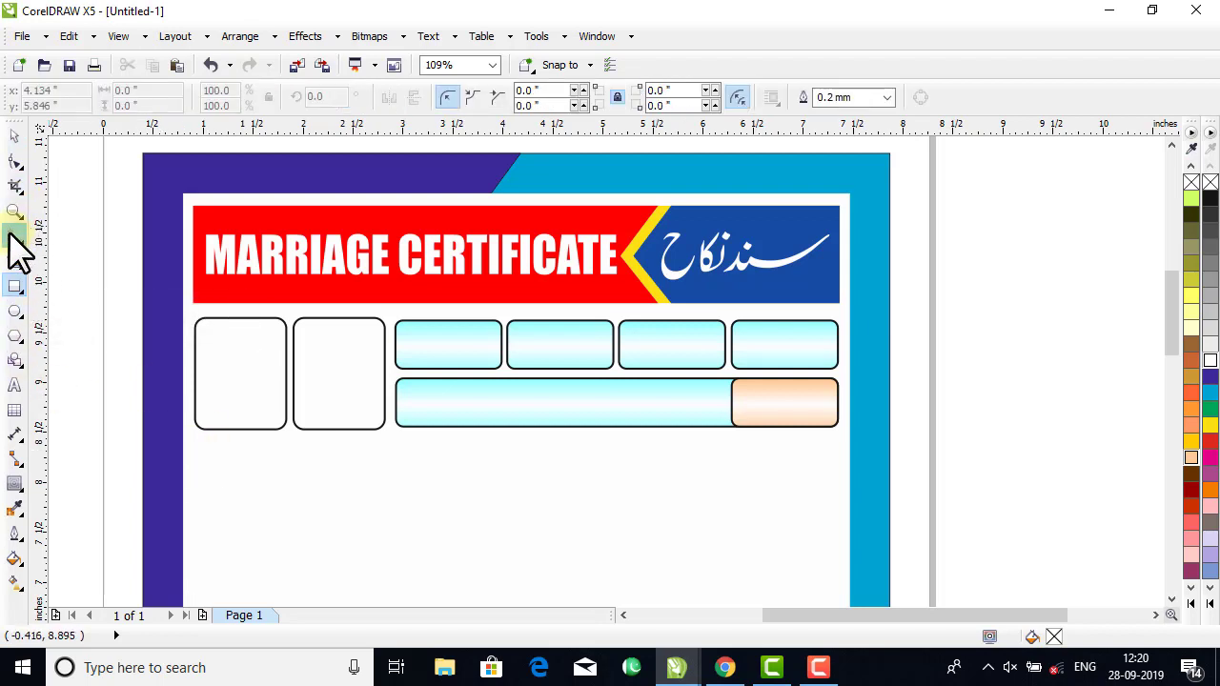
click(13, 235)
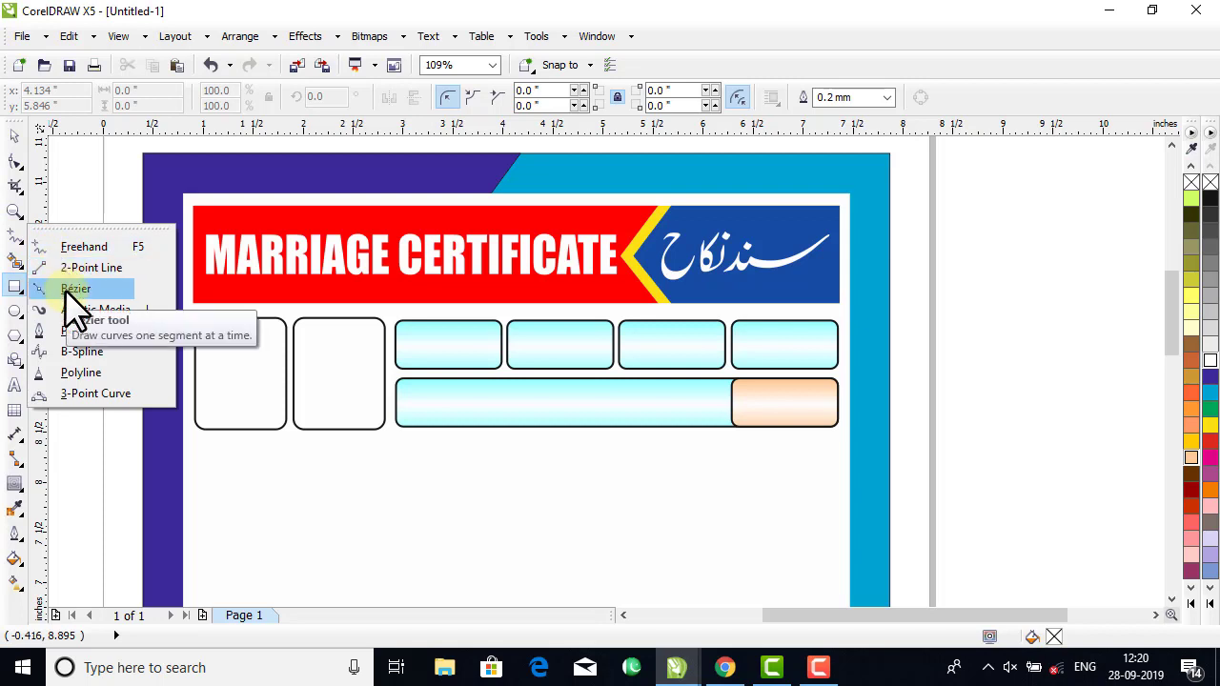
click(76, 248)
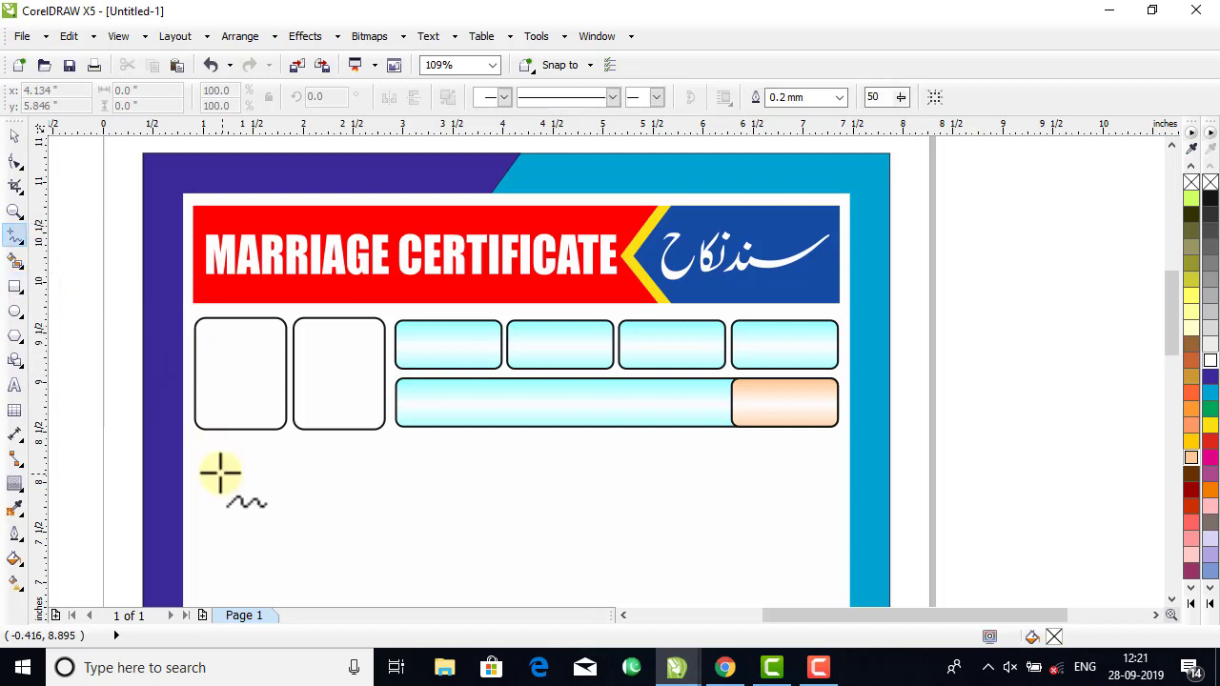
click(175, 450)
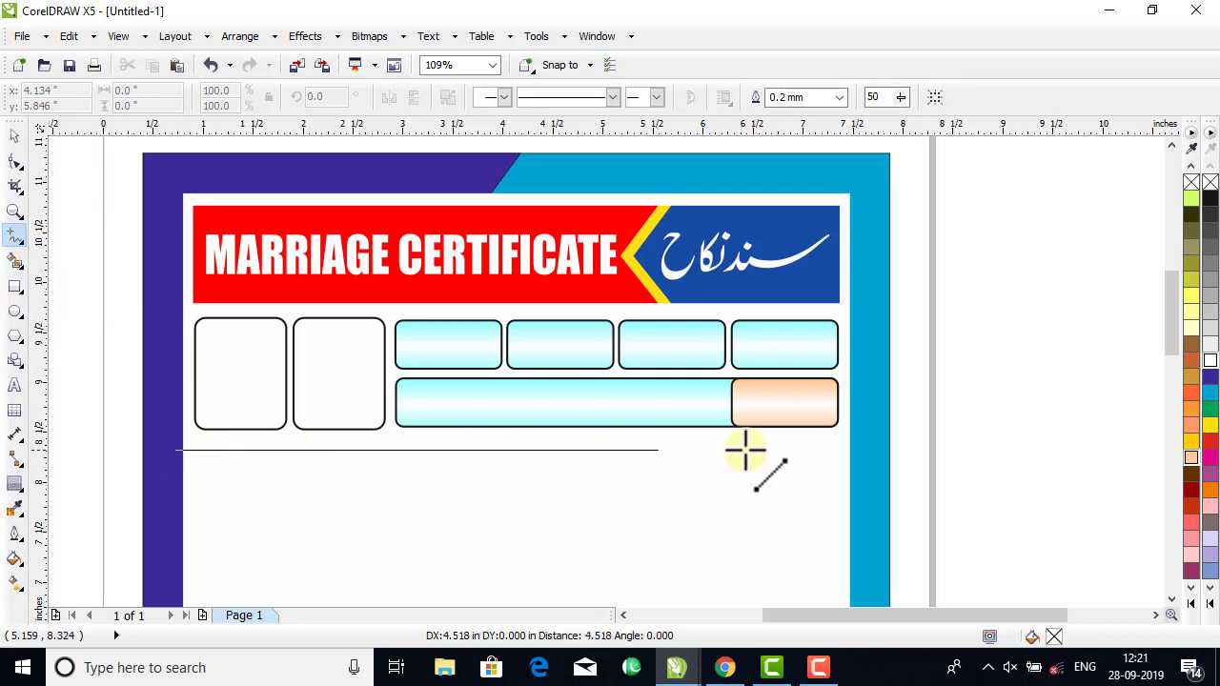
click(864, 458)
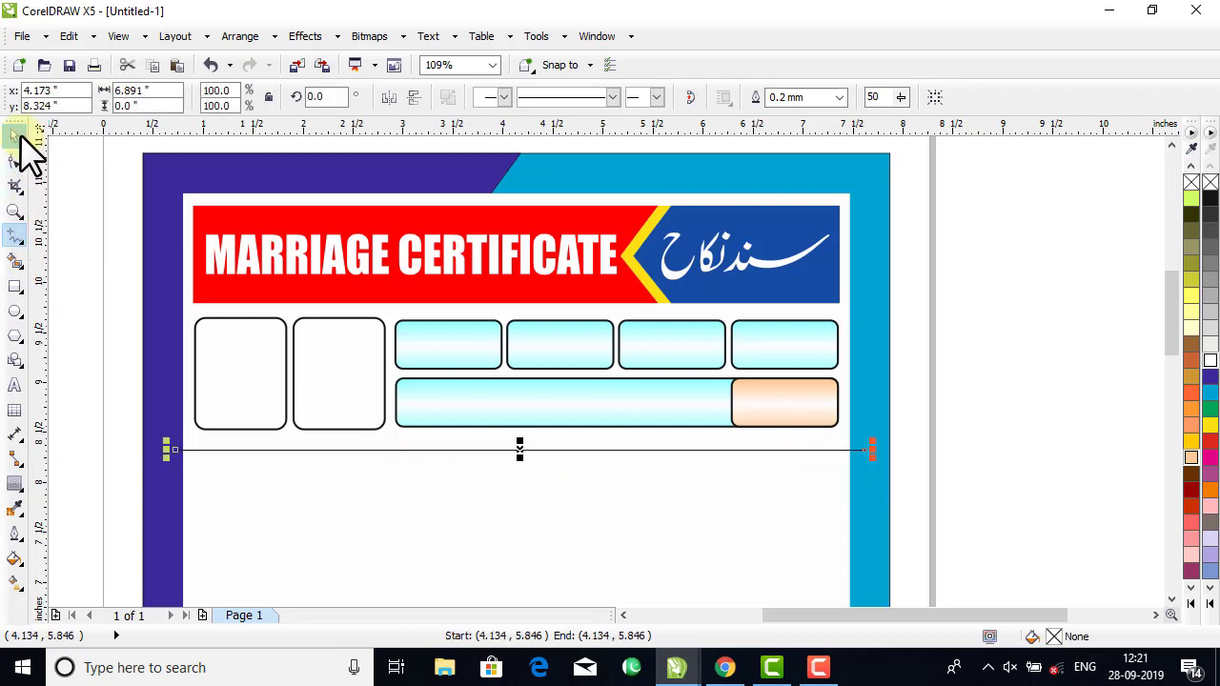
click(15, 135)
key(Up)
key(Up)
key(Up)
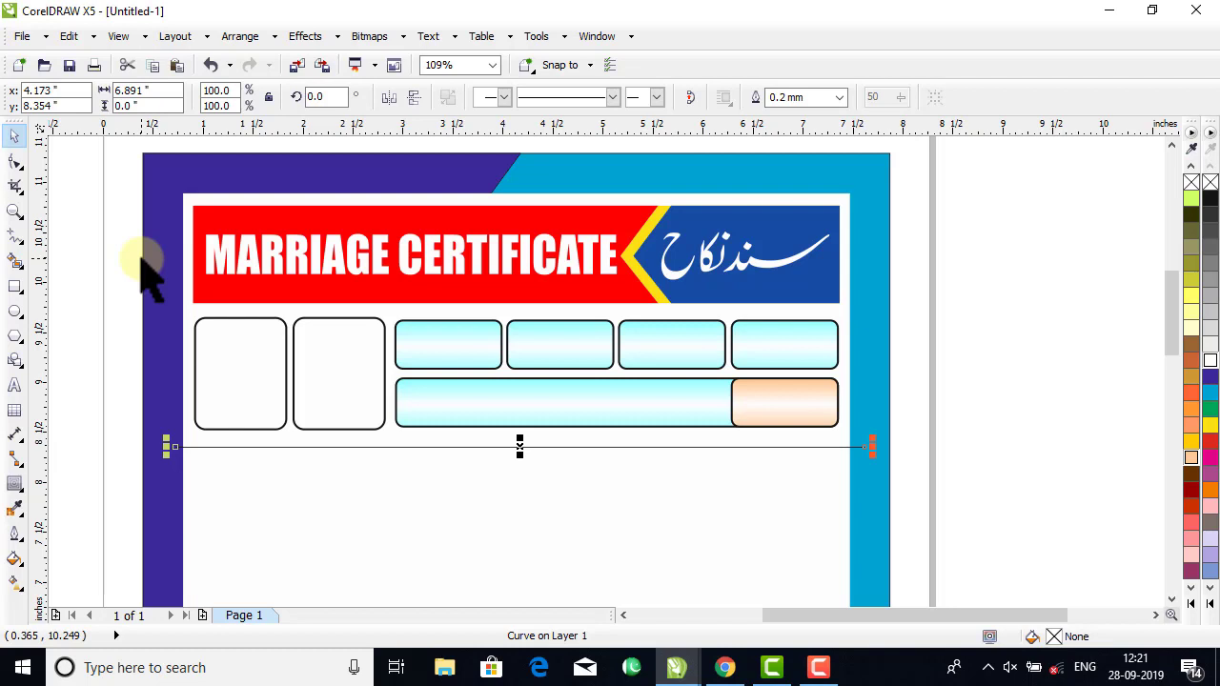
Smart-fill the area around the header and boxes, above the horizontal line, to create a background shape.
click(15, 259)
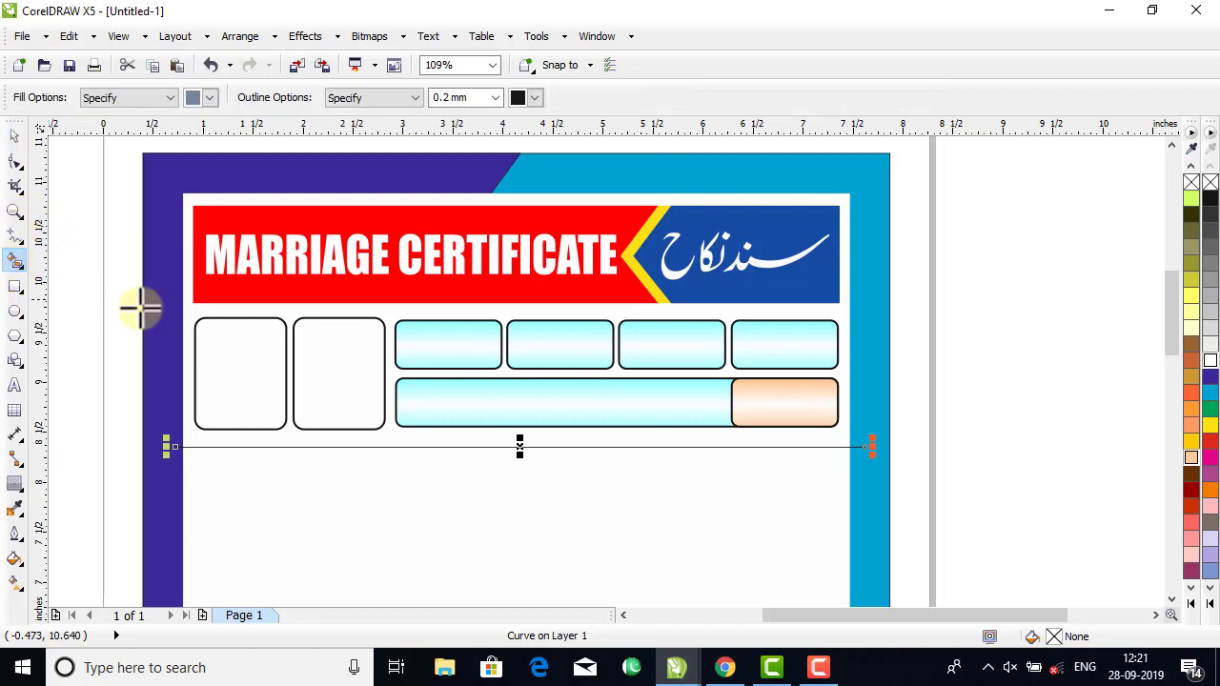
click(186, 307)
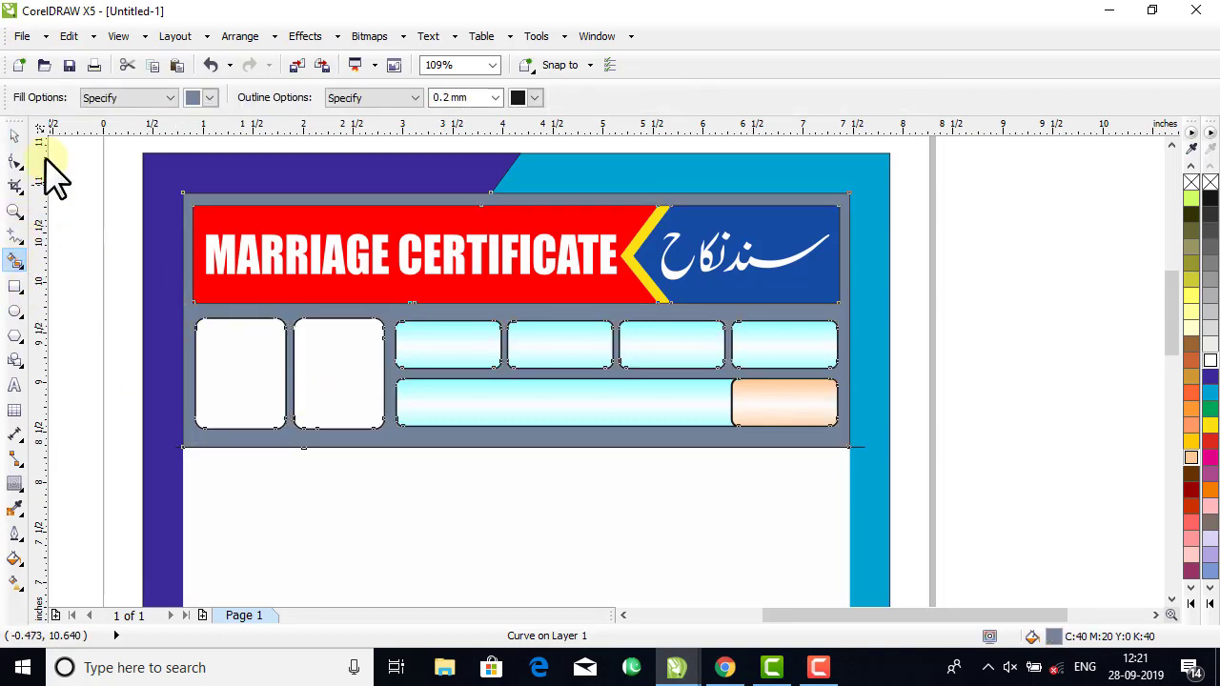
click(15, 136)
click(1044, 367)
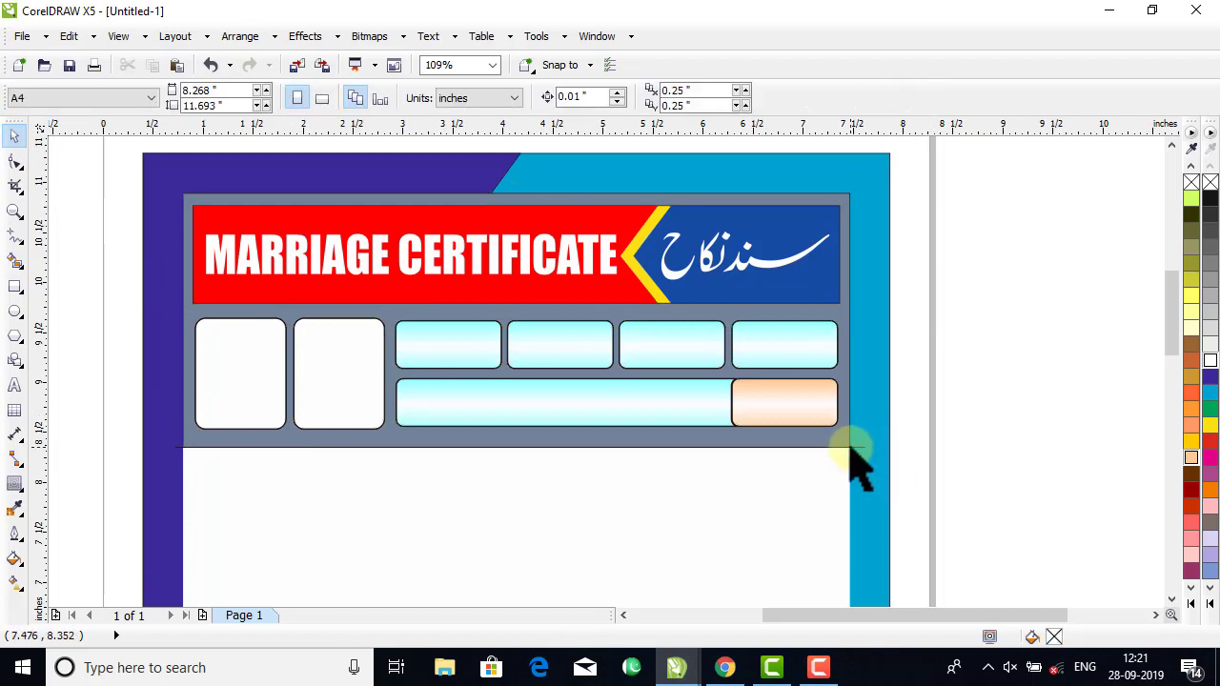
Select and delete the horizontal helper line beneath the box rows.
click(863, 457)
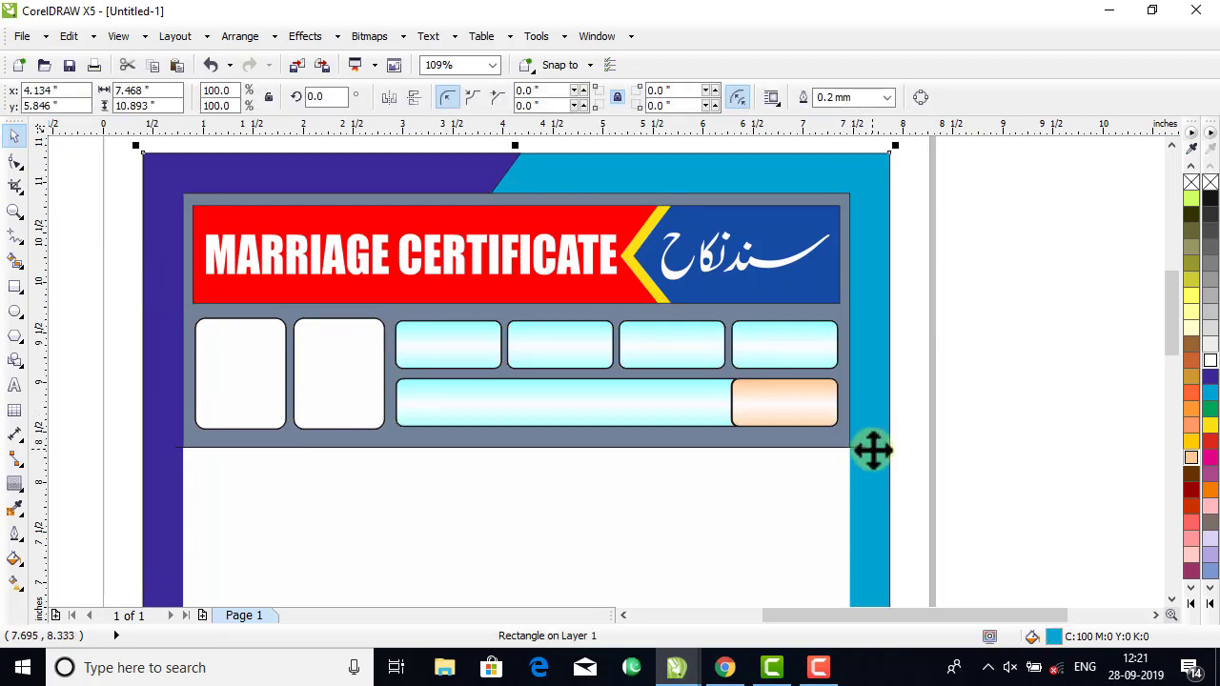
click(988, 435)
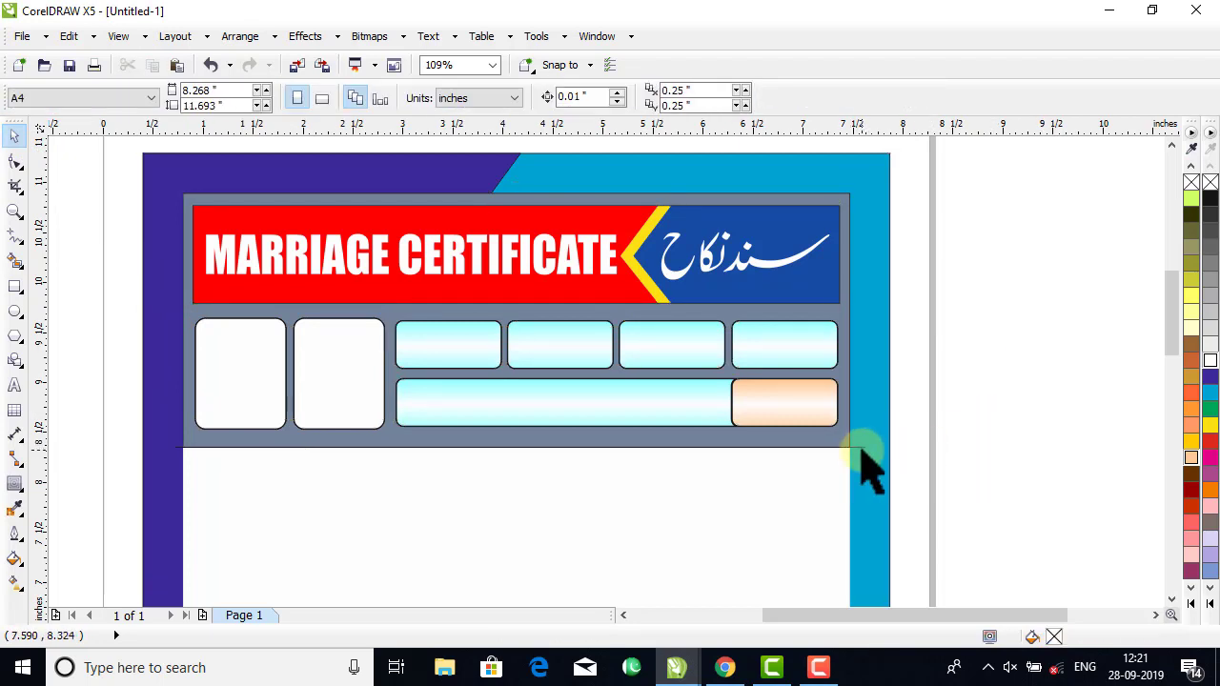
click(863, 464)
drag(1001, 416, 105, 559)
click(215, 547)
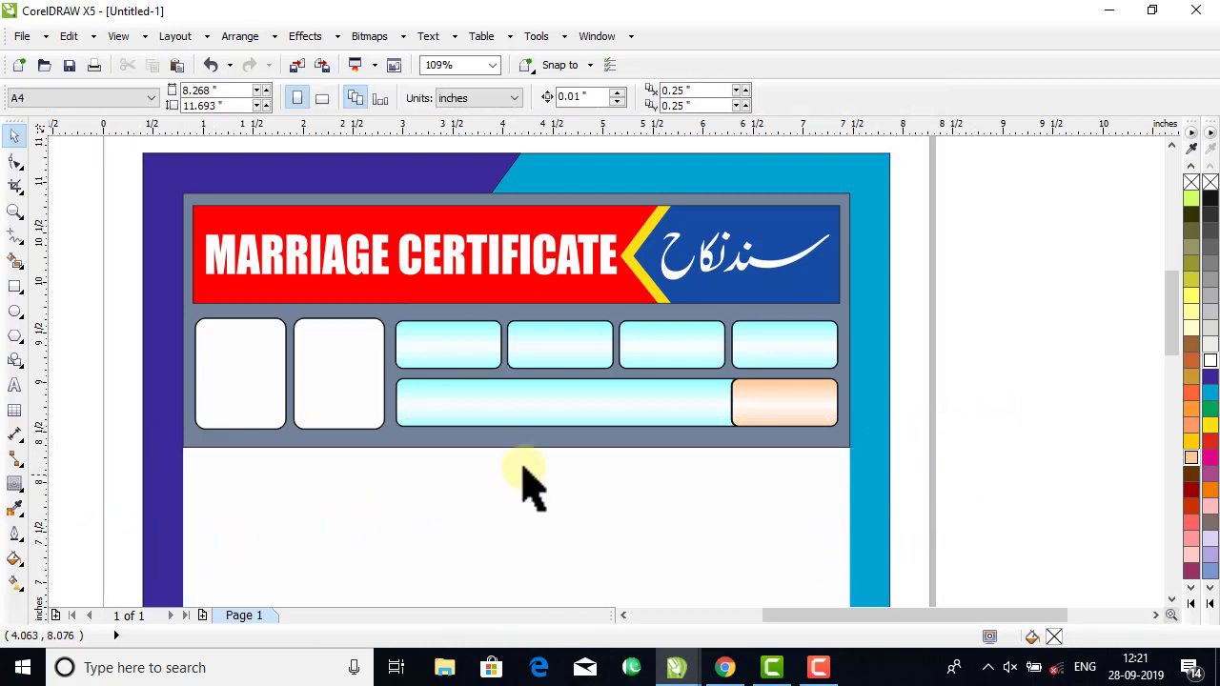
Fill the background shape behind the header and boxes with light green (#CCFF66) and remove its outline.
click(534, 445)
click(498, 449)
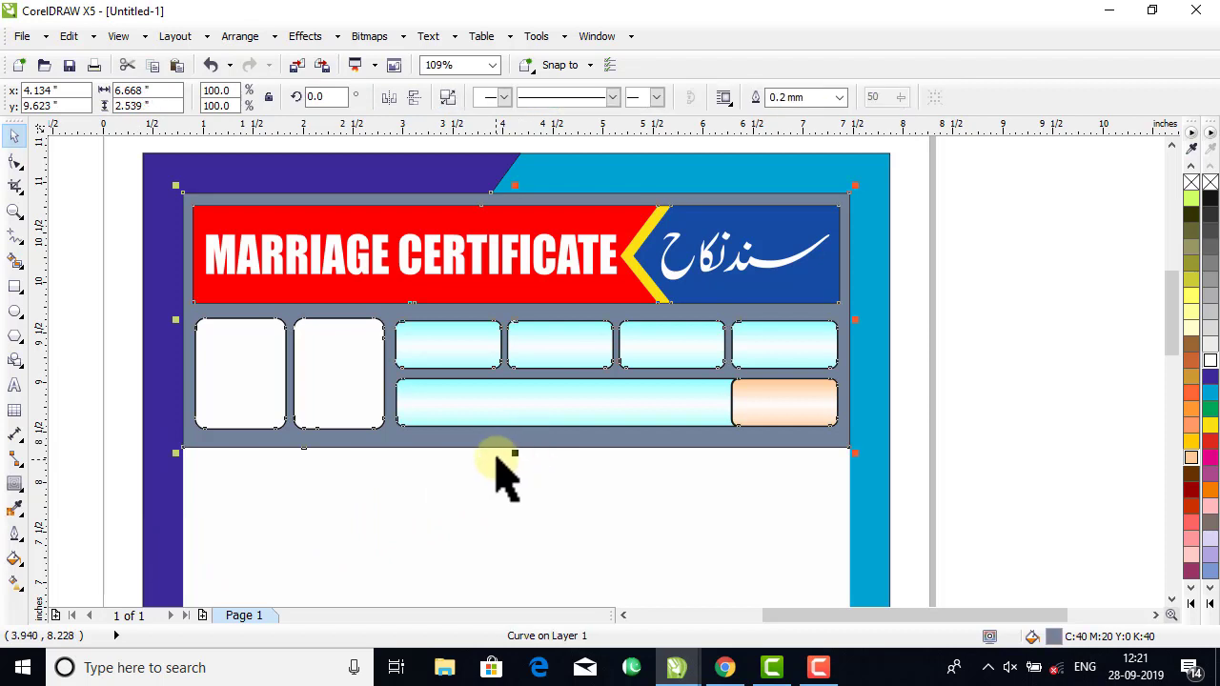
drag(517, 455, 518, 448)
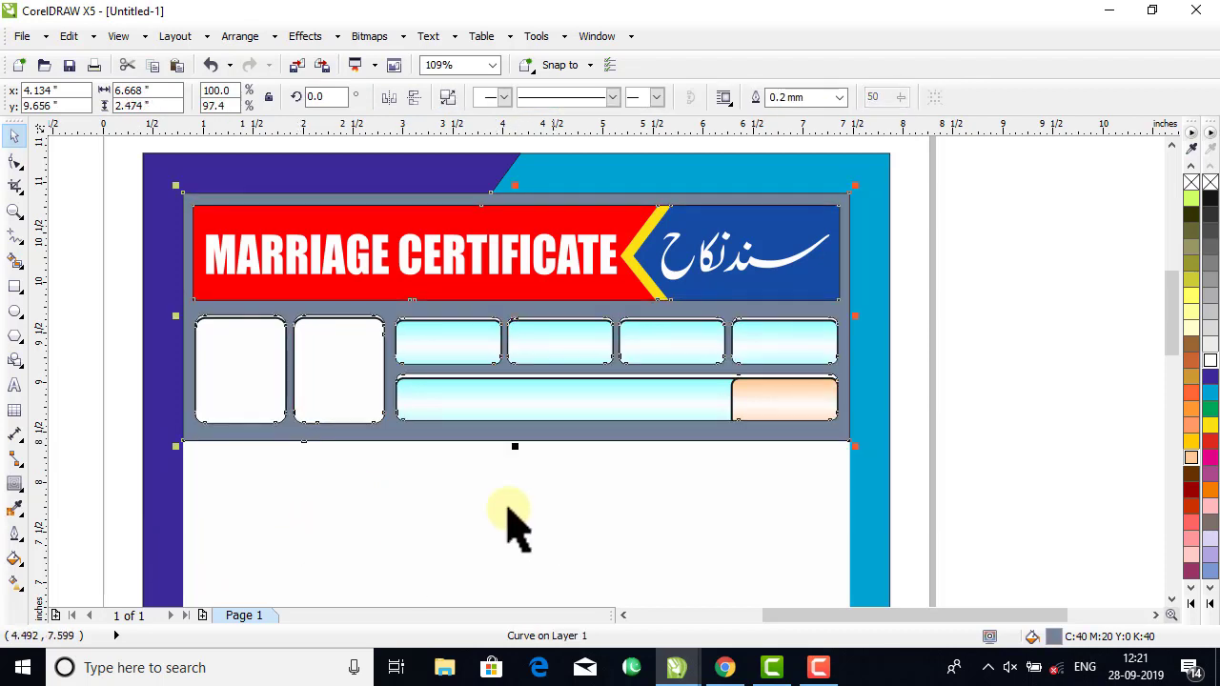
key(ctrl+z)
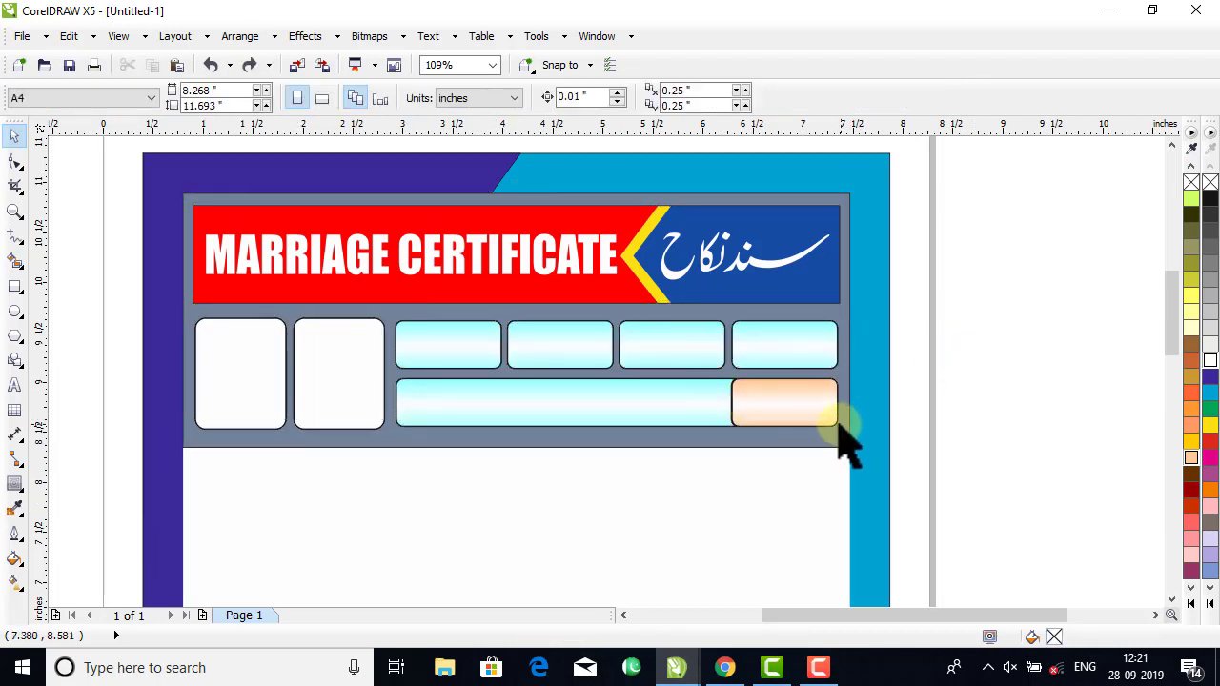
click(1192, 603)
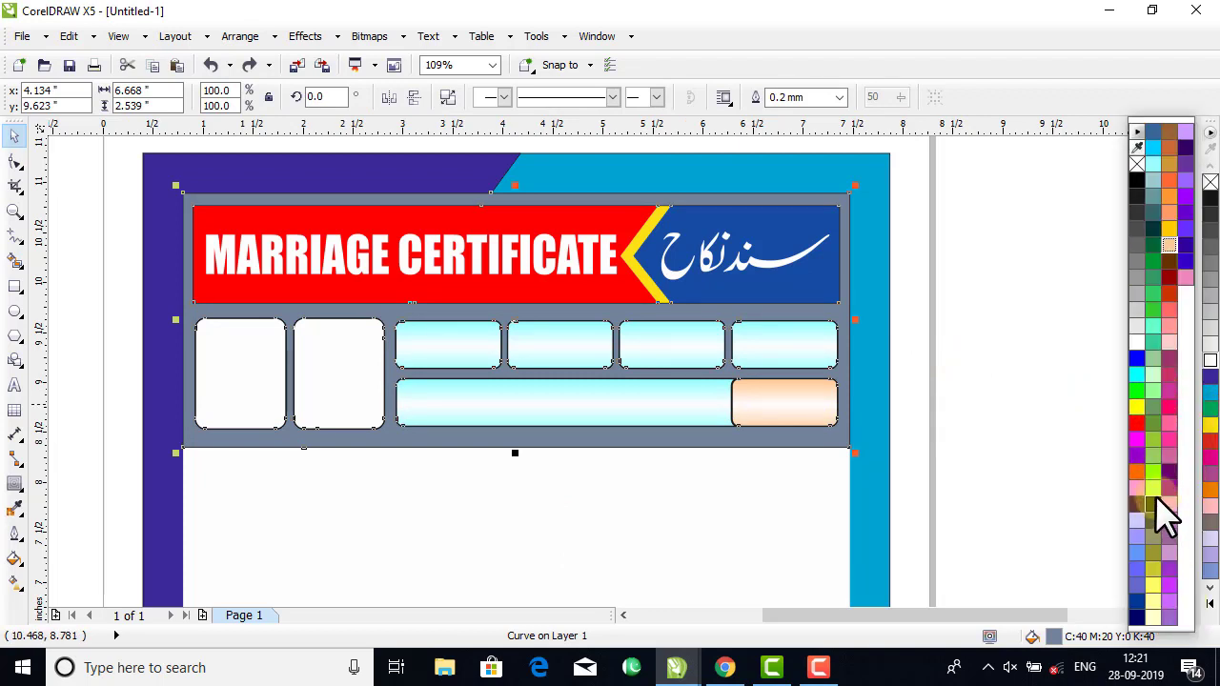
click(1152, 488)
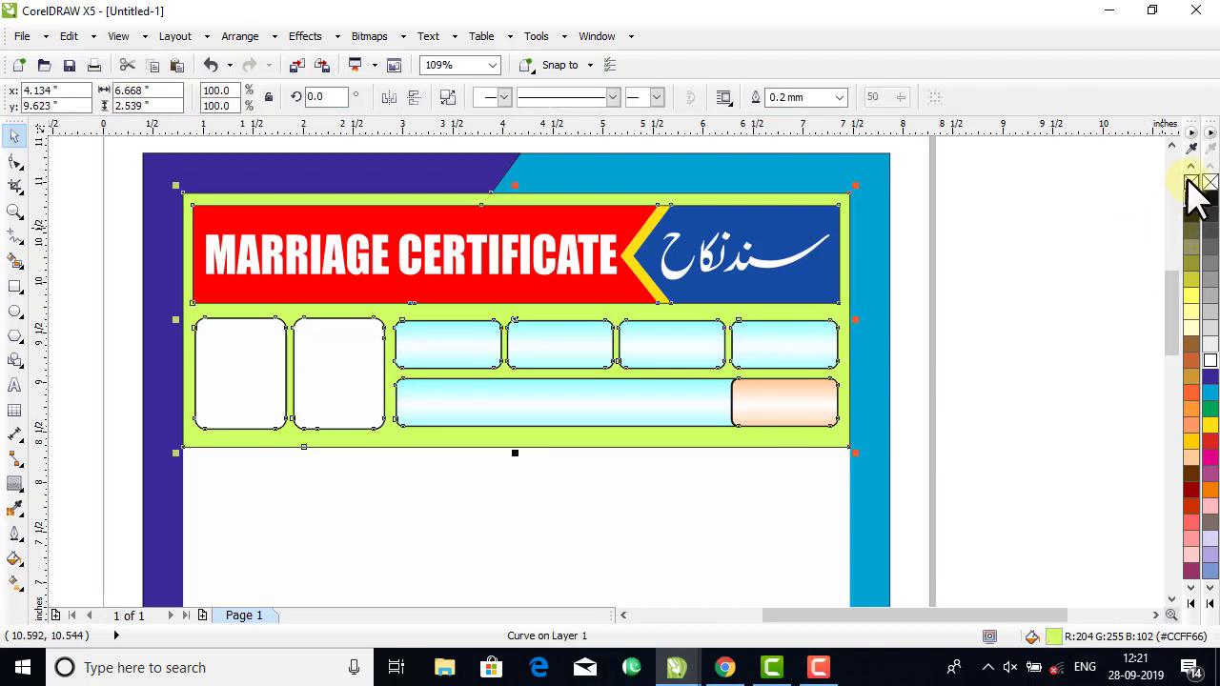
click(1035, 264)
click(820, 474)
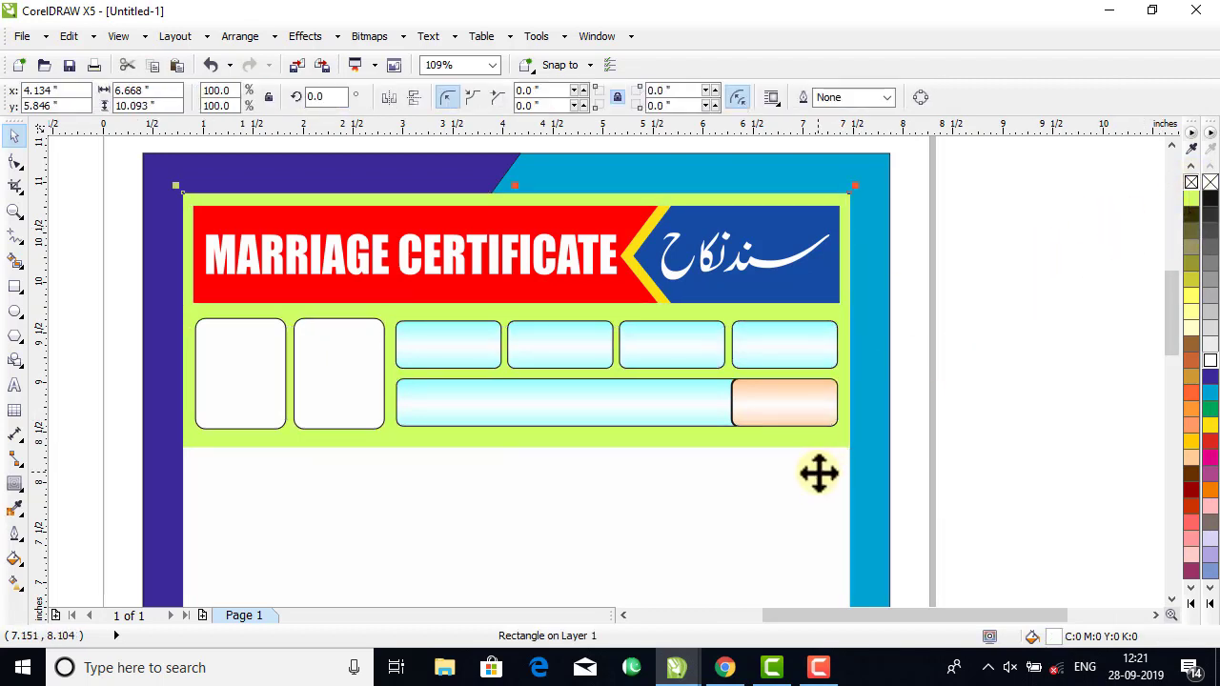
click(1111, 368)
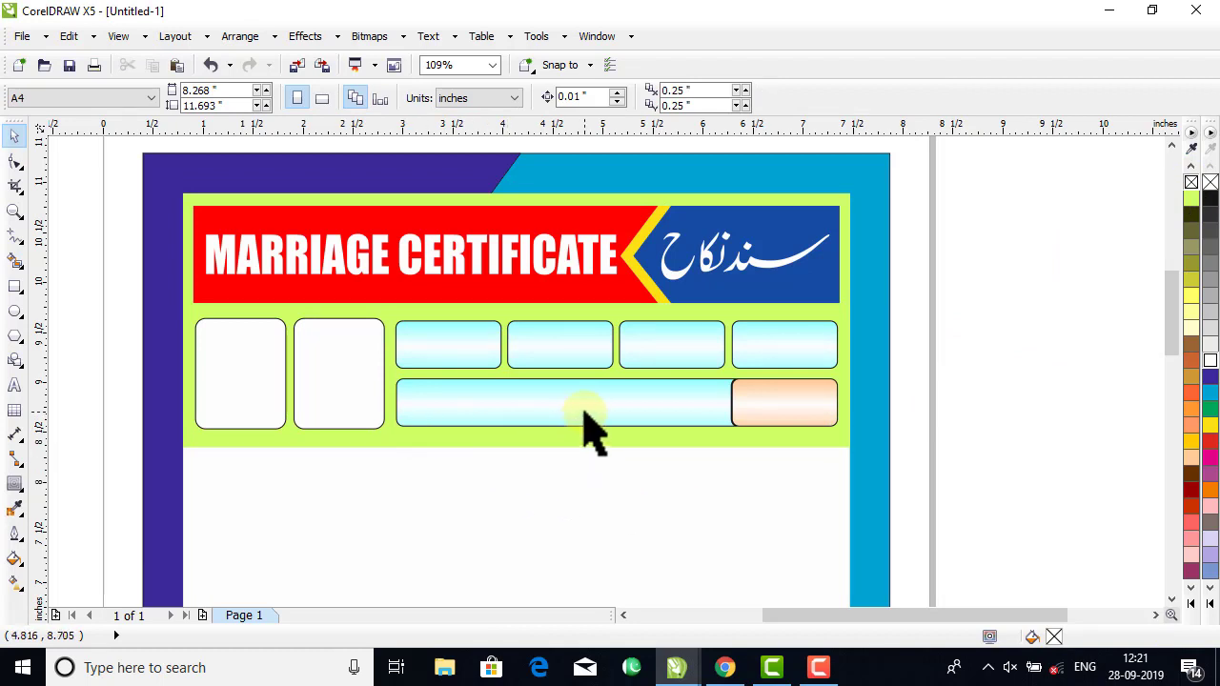
Turn on snapping to objects and guidelines, and draw a rectangle about 1.24 by 0.61 in from the green background's lower-left corner.
click(14, 288)
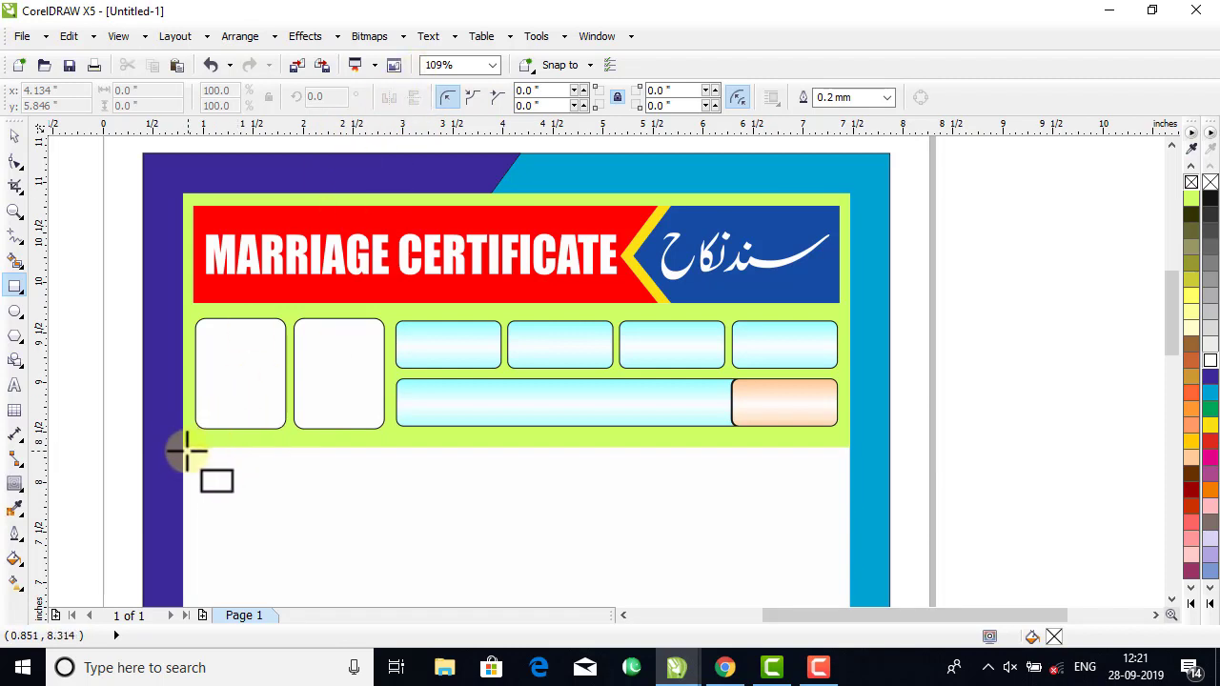
click(574, 65)
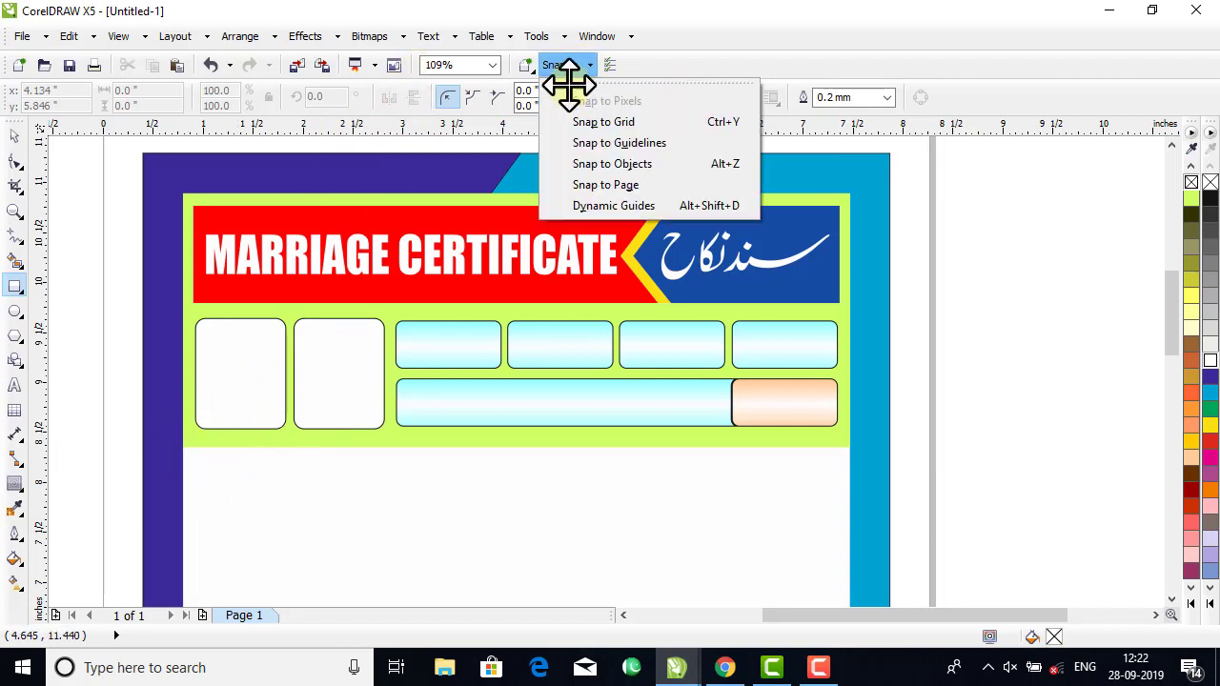
click(605, 163)
click(549, 68)
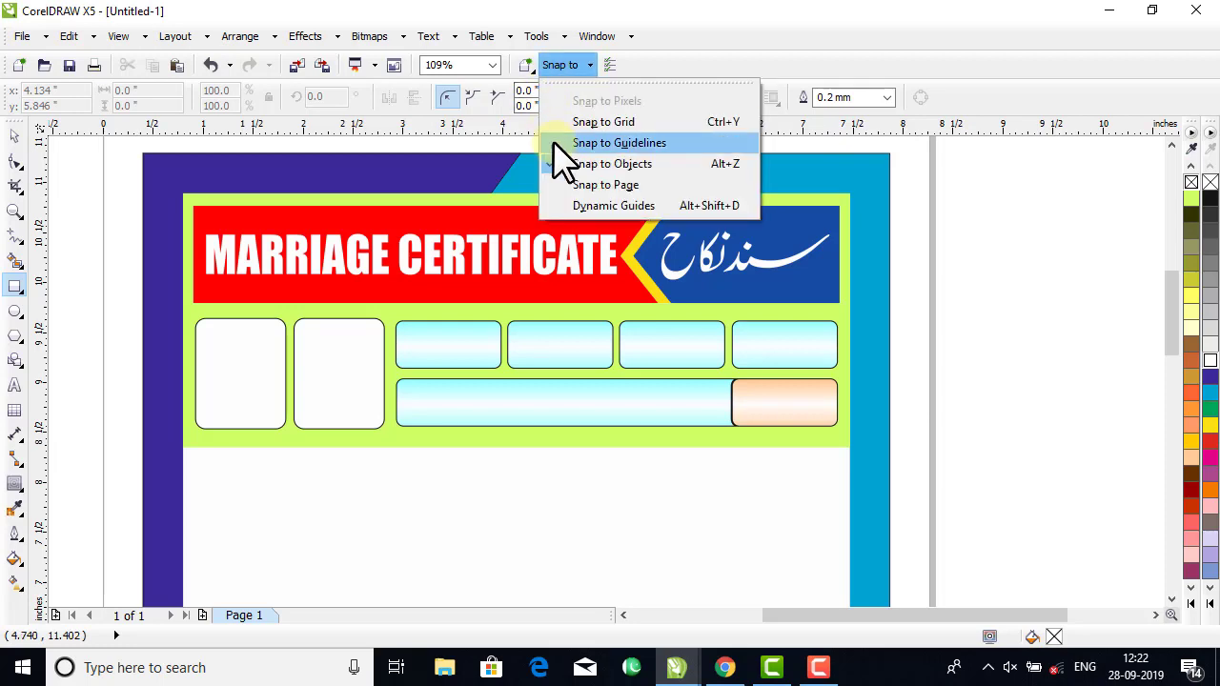
click(562, 143)
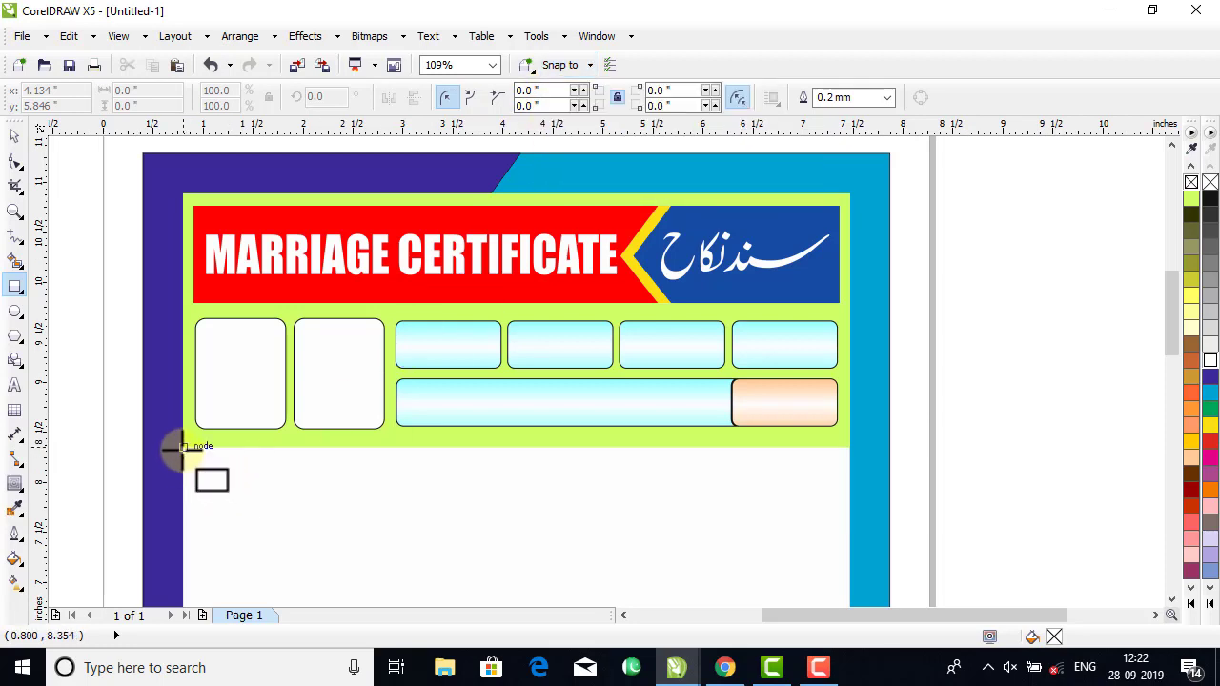
drag(181, 446, 296, 493)
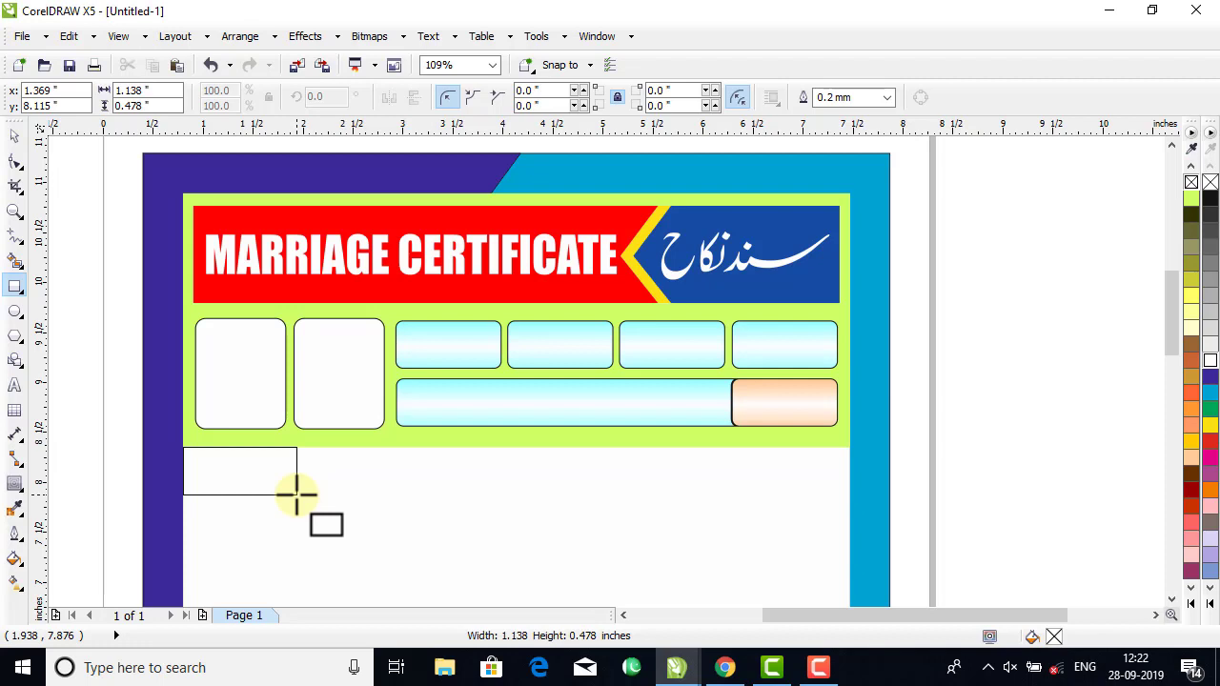
drag(295, 493, 307, 508)
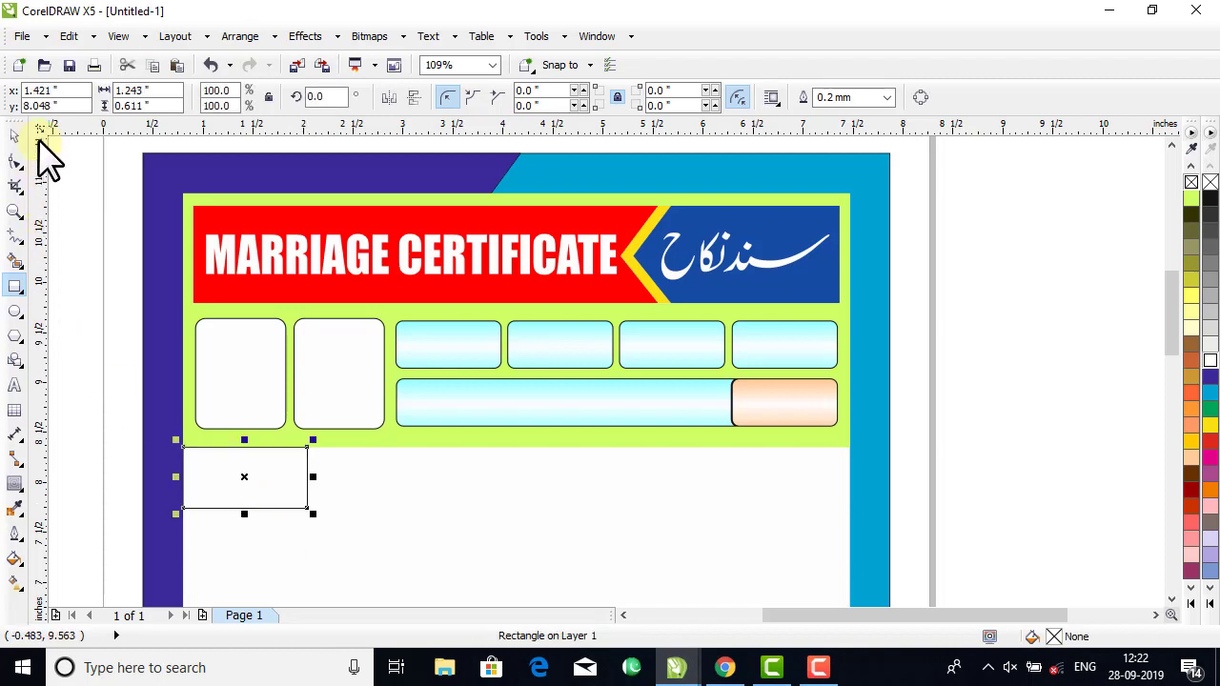
Set the new rectangle's outline width to 0.5 mm and copy the peach gradient fill from the small rounded box onto it.
click(15, 139)
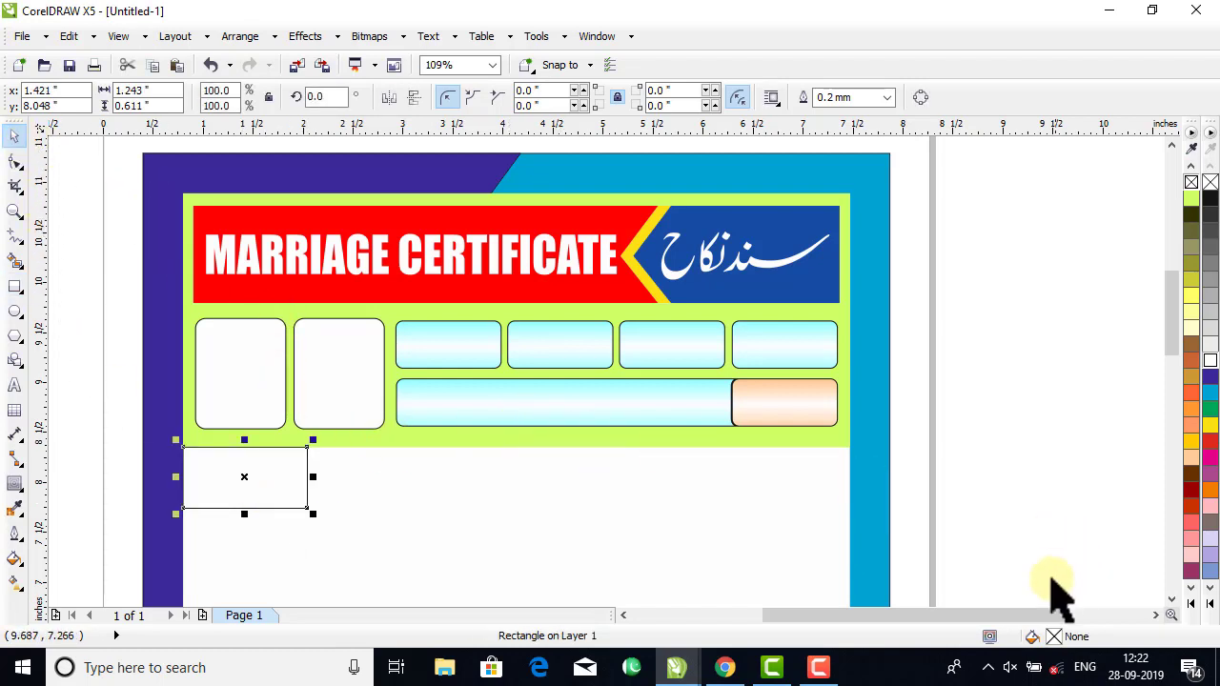
click(887, 97)
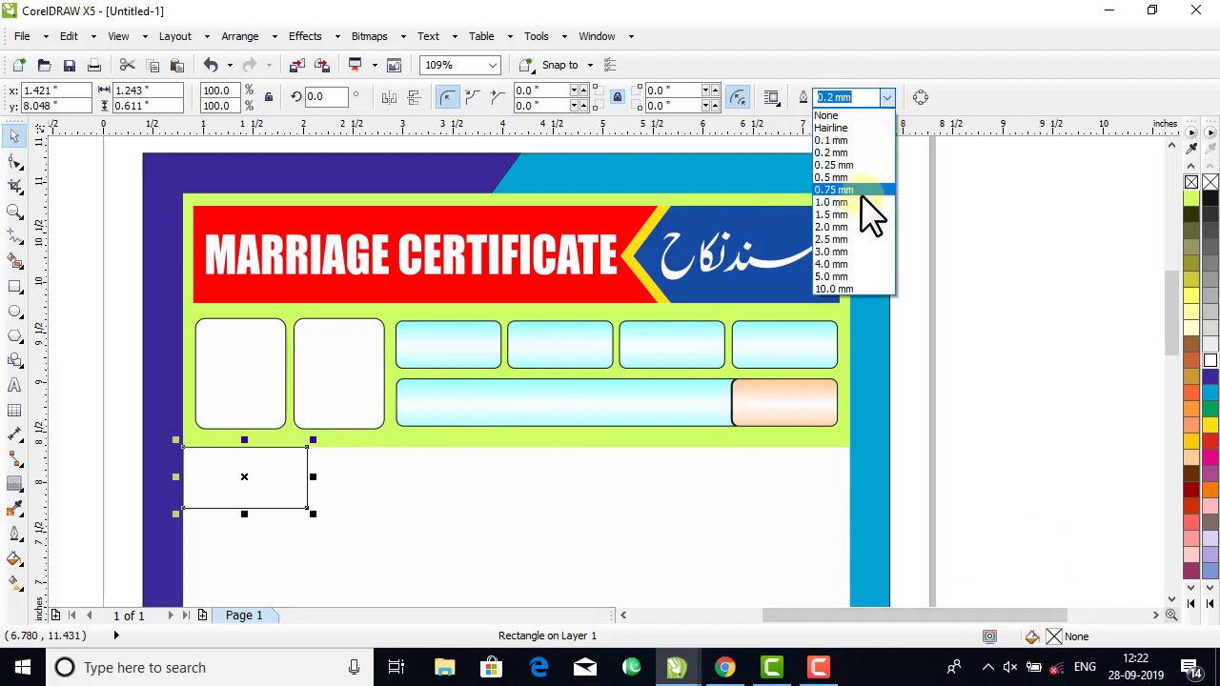
click(855, 178)
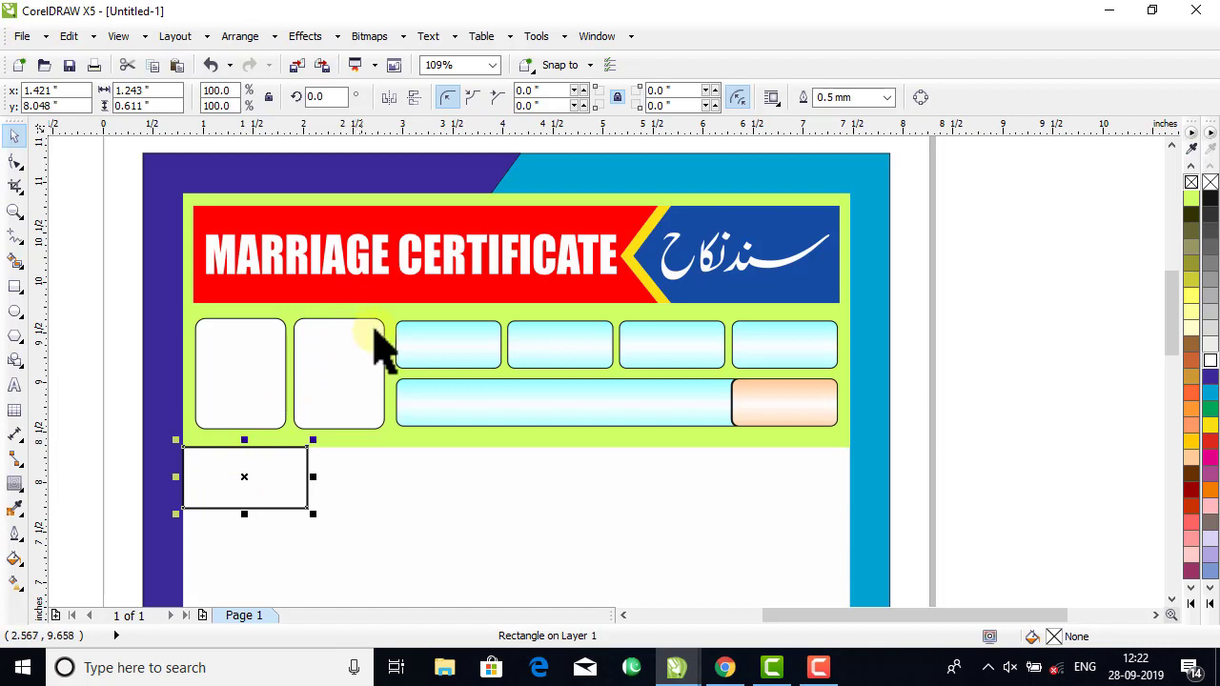
click(801, 420)
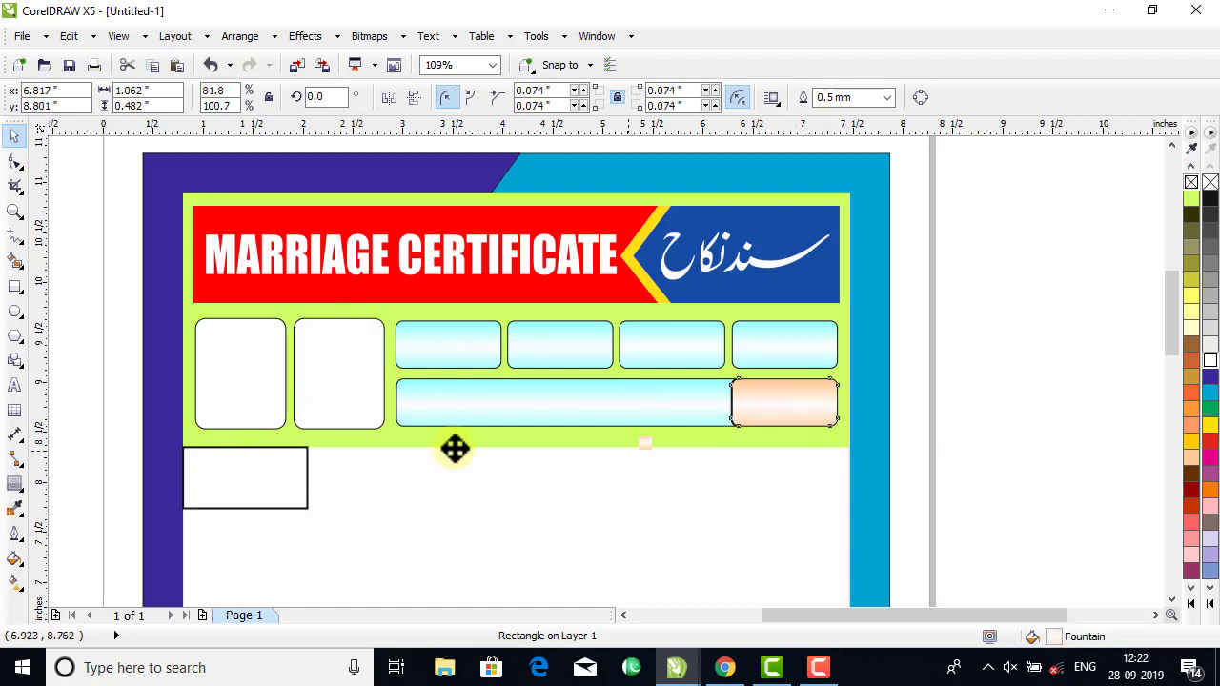
click(277, 478)
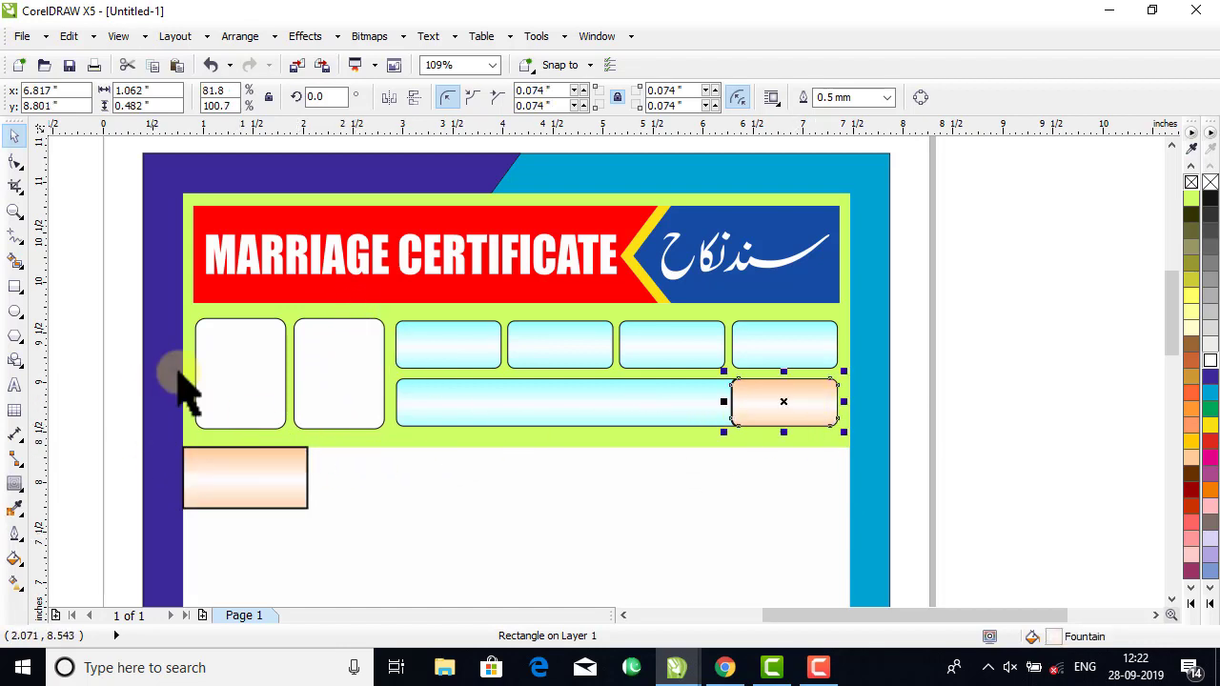
click(953, 472)
Make a horizontally mirrored duplicate of the peach rectangle adjoining its right edge.
click(224, 494)
drag(173, 480, 351, 506)
right_click(351, 506)
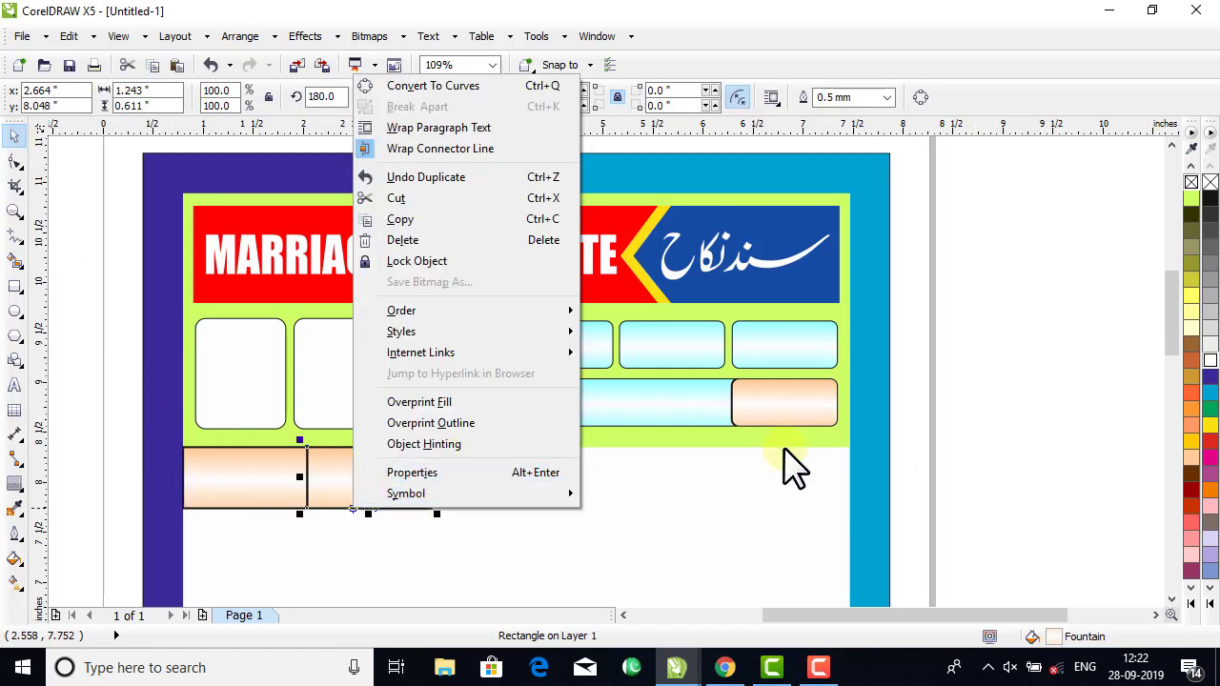
click(1007, 395)
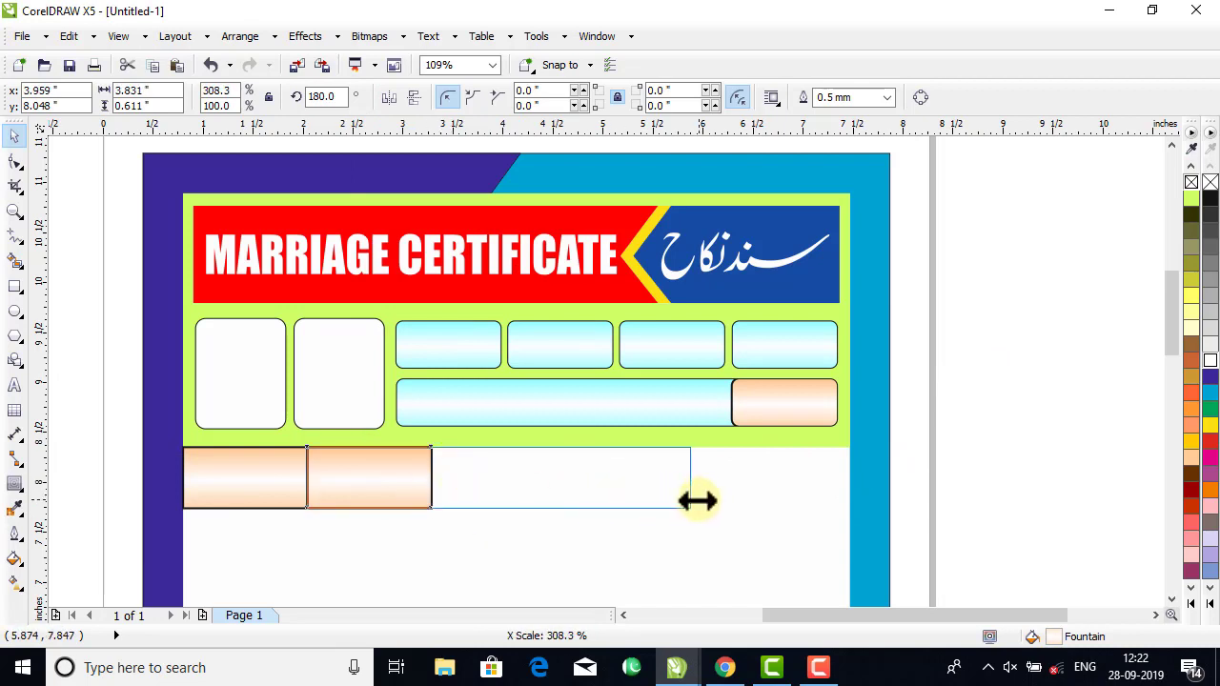